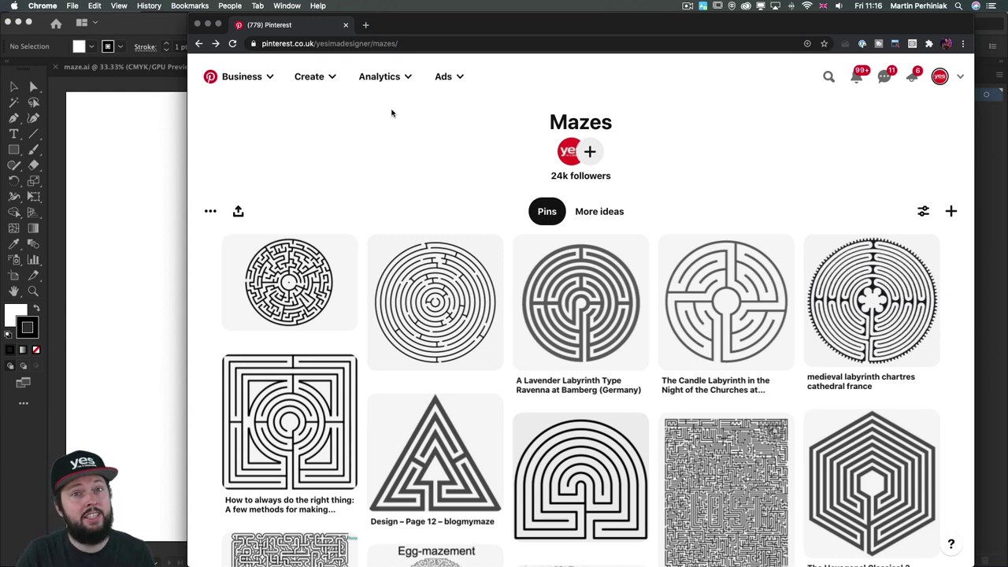
- Browse the Mazes board and view the semicircle labyrinth and Egg-mazement pins
{"action": "scroll", "coordinate": [394, 150], "scroll_direction": "down", "scroll_amount": 2}
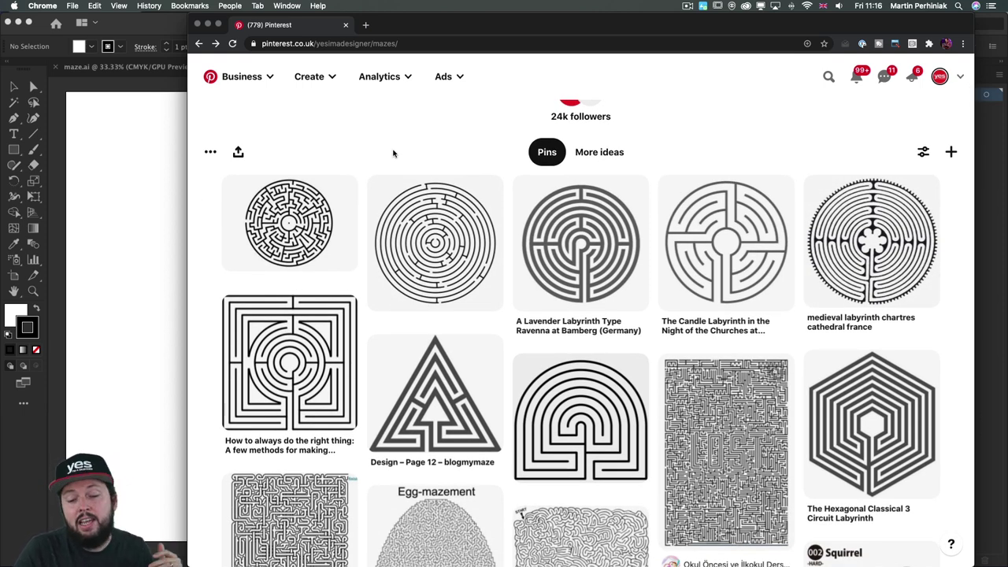
{"action": "scroll", "coordinate": [394, 153], "scroll_direction": "down", "scroll_amount": 1}
{"action": "scroll", "coordinate": [394, 153], "scroll_direction": "down", "scroll_amount": 3}
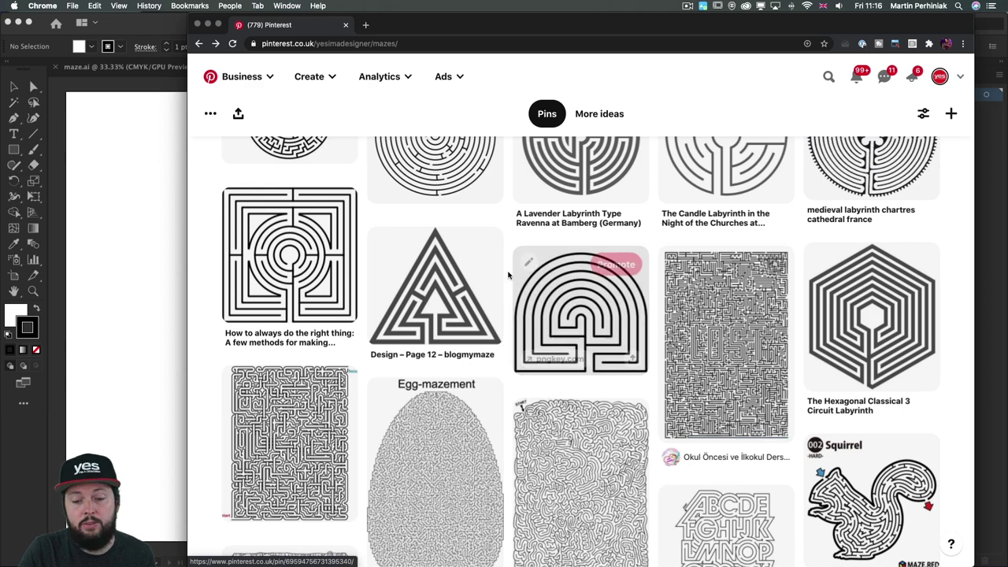
{"action": "left_click", "coordinate": [575, 289]}
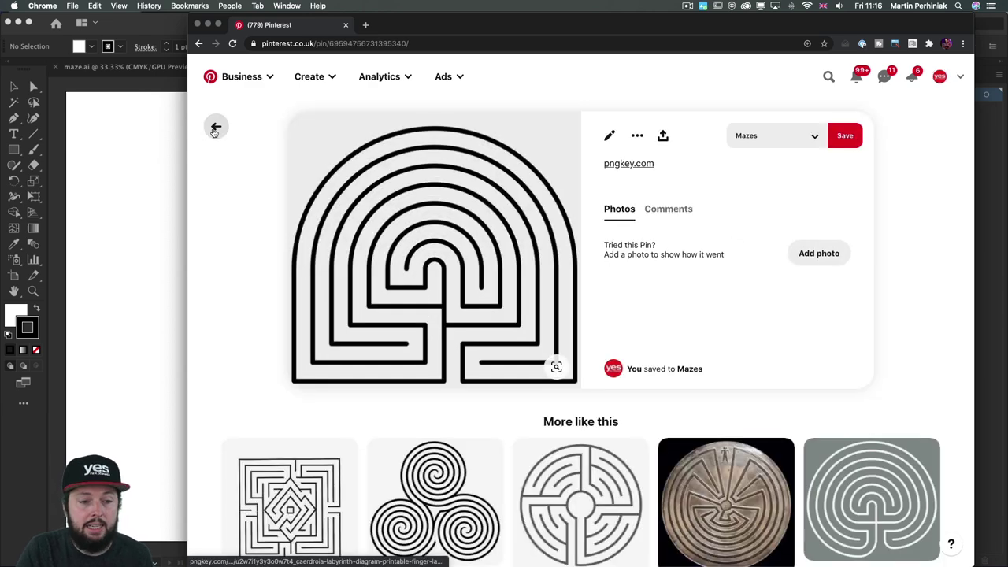
{"action": "left_click", "coordinate": [216, 126]}
{"action": "scroll", "coordinate": [314, 246], "scroll_direction": "down", "scroll_amount": 1}
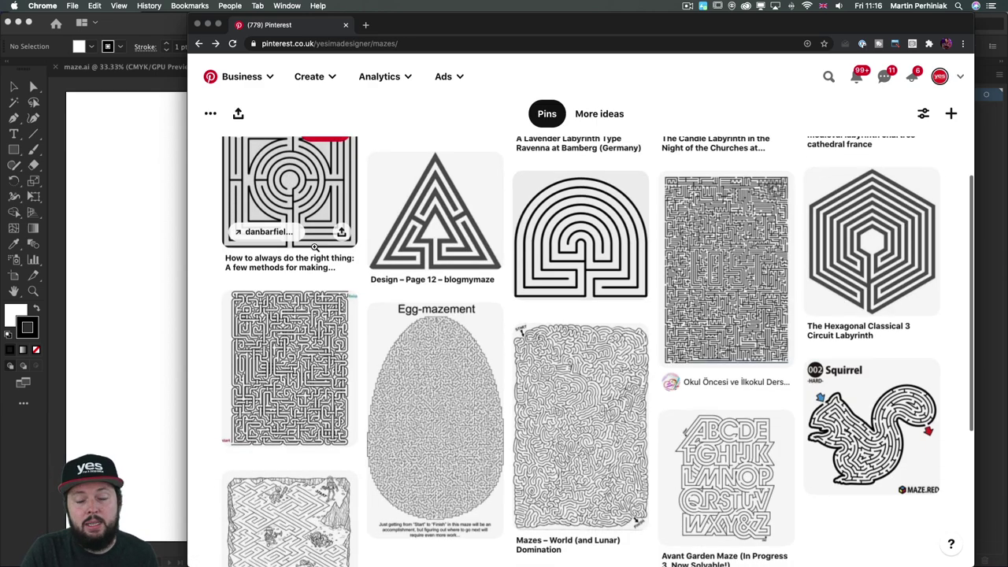
{"action": "scroll", "coordinate": [404, 299], "scroll_direction": "down", "scroll_amount": 2}
{"action": "left_click", "coordinate": [448, 301]}
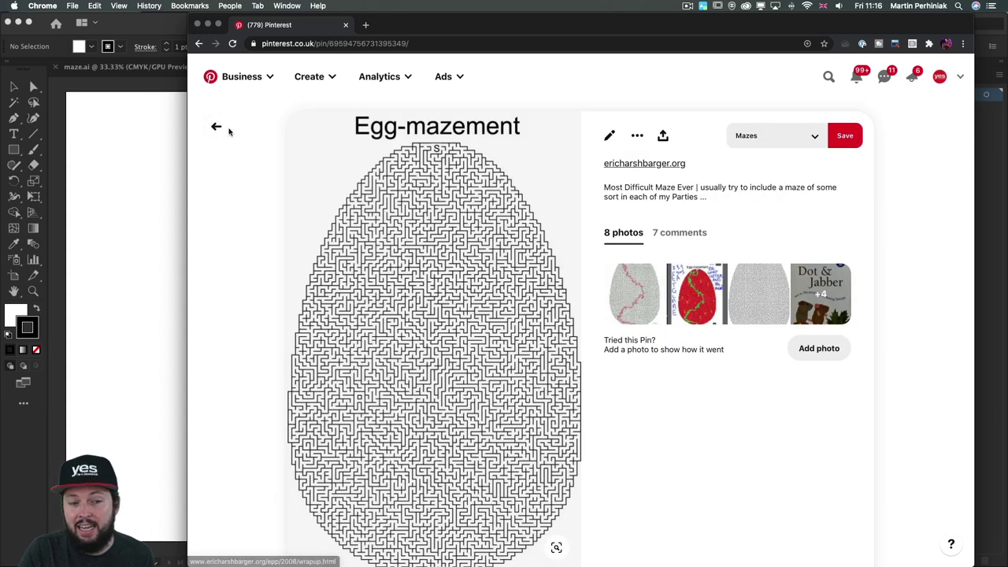
{"action": "left_click", "coordinate": [217, 128]}
- View the Avant Garden Maze, Squirrel maze and space maze pins, returning to the board
{"action": "left_click", "coordinate": [698, 373]}
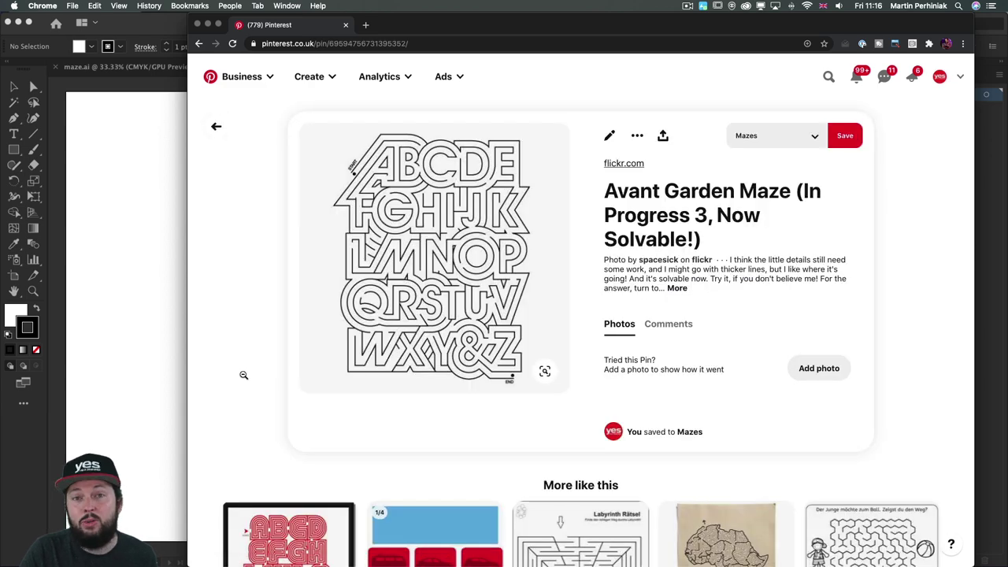
{"action": "left_click", "coordinate": [217, 126]}
{"action": "scroll", "coordinate": [626, 387], "scroll_direction": "down", "scroll_amount": 5}
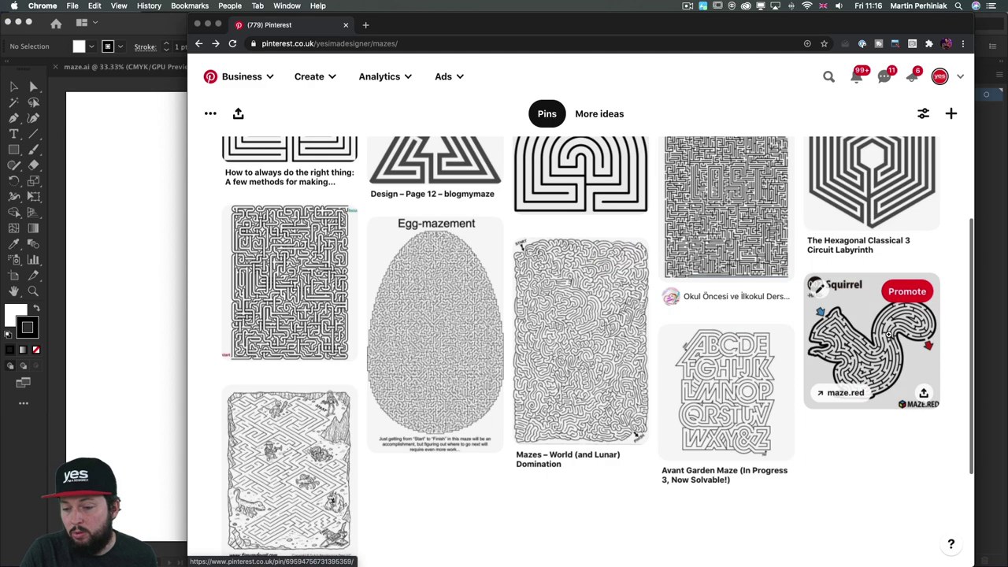
{"action": "left_click", "coordinate": [879, 340]}
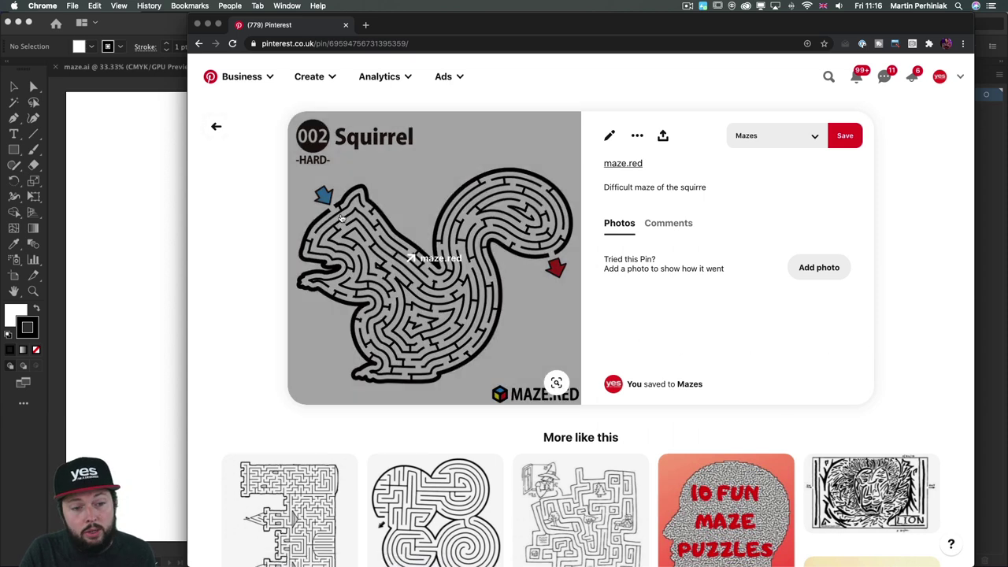
{"action": "left_click", "coordinate": [217, 126]}
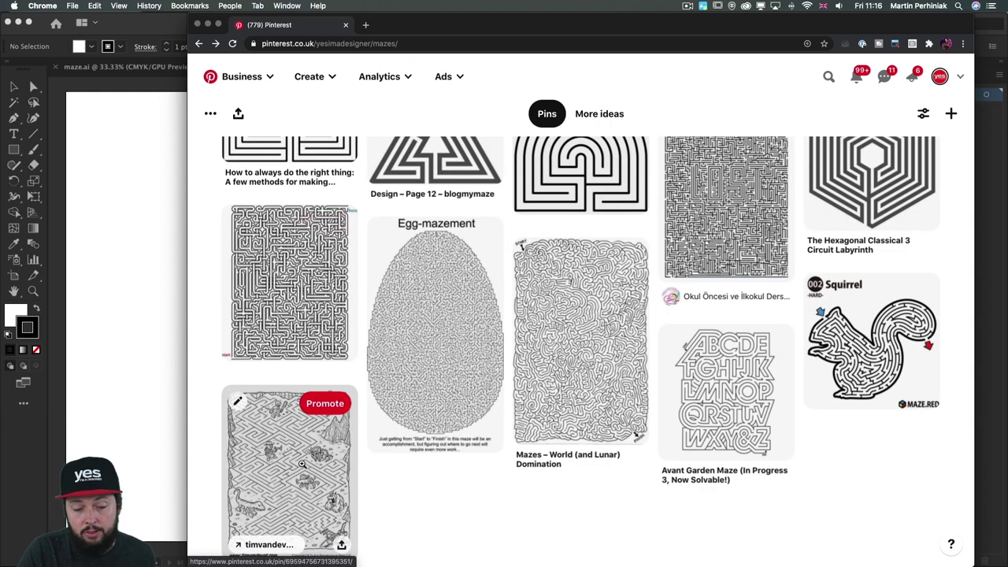
{"action": "left_click", "coordinate": [304, 463]}
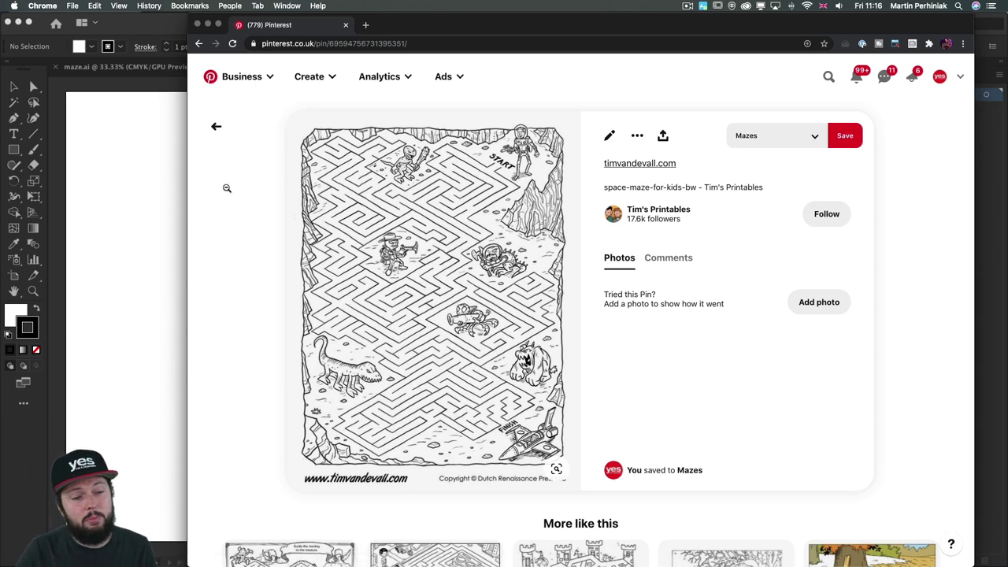
{"action": "left_click", "coordinate": [217, 126]}
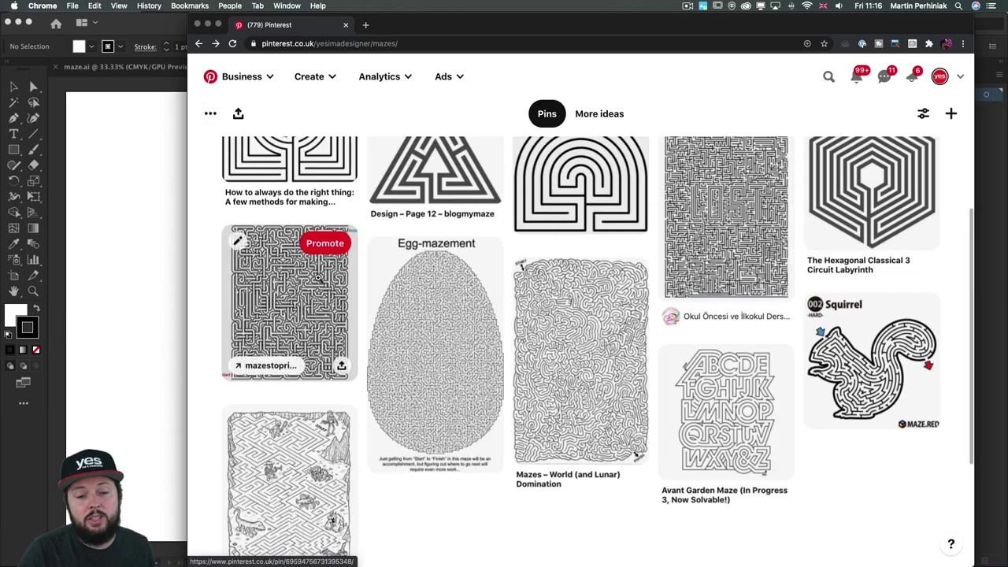
{"action": "scroll", "coordinate": [270, 293], "scroll_direction": "up", "scroll_amount": 5}
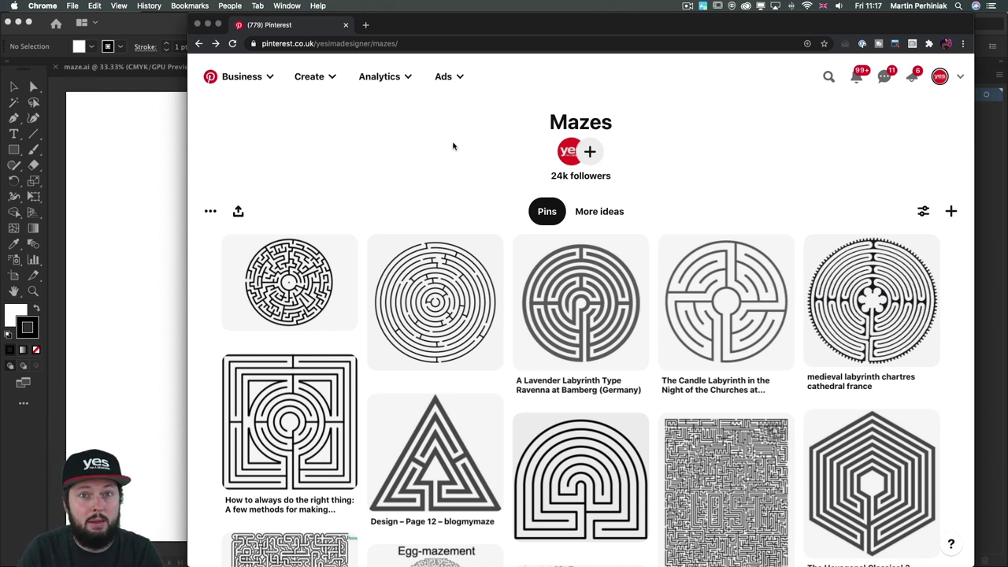
- In the blank Untitled-1 document, pick the Polar Grid Tool from the Line Segment flyout
{"action": "left_click", "coordinate": [165, 168]}
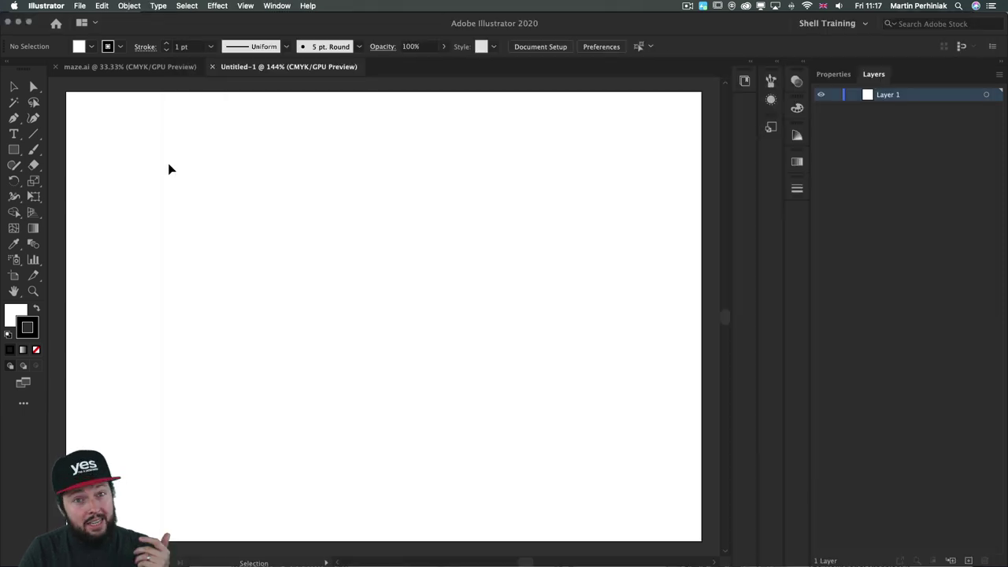
{"action": "left_click", "coordinate": [33, 134]}
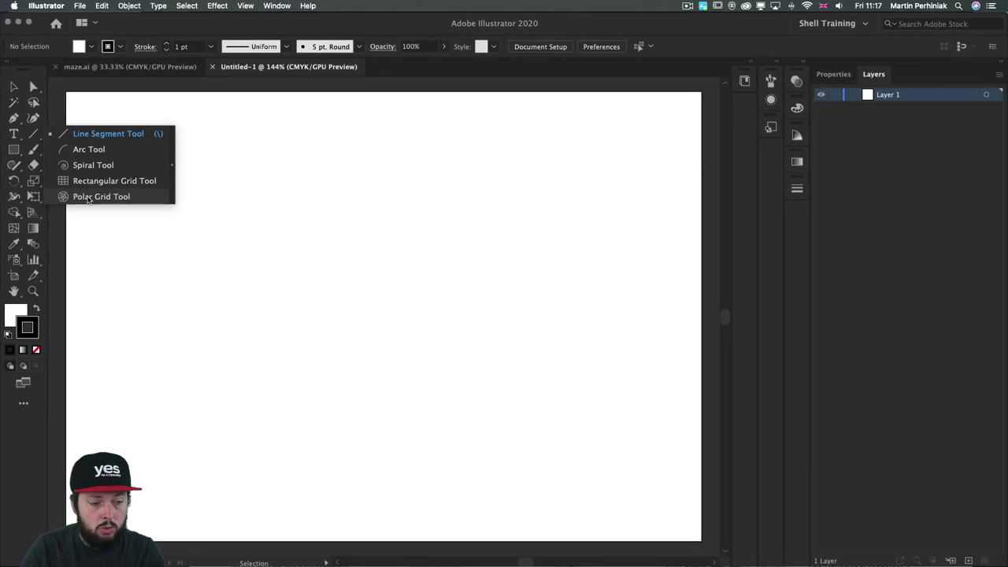
{"action": "left_click", "coordinate": [88, 199]}
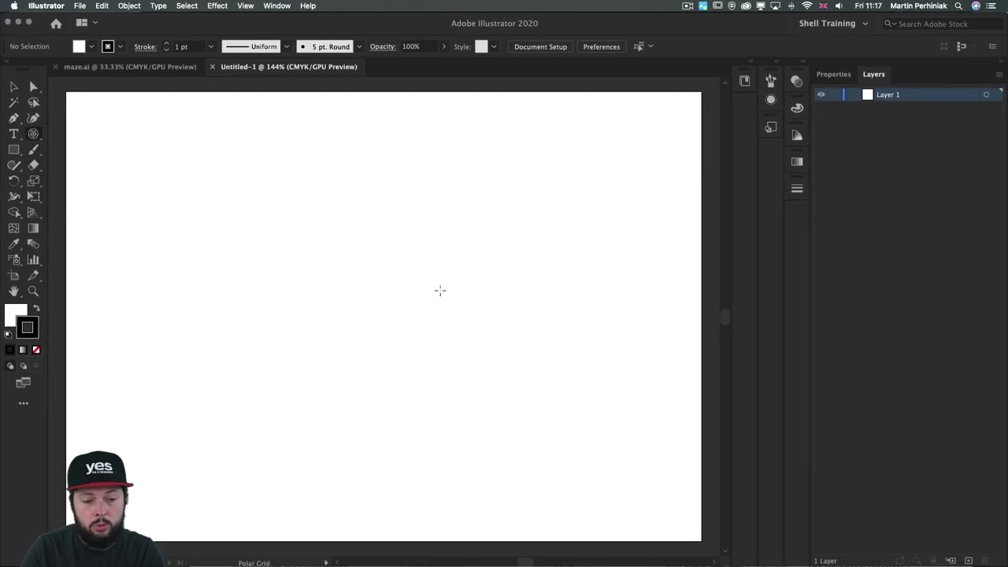
- Create a polar grid with 12 concentric dividers and 20 radial dividers
{"action": "left_click", "coordinate": [366, 290]}
{"action": "left_click_drag", "start_coordinate": [939, 206], "coordinate": [474, 138]}
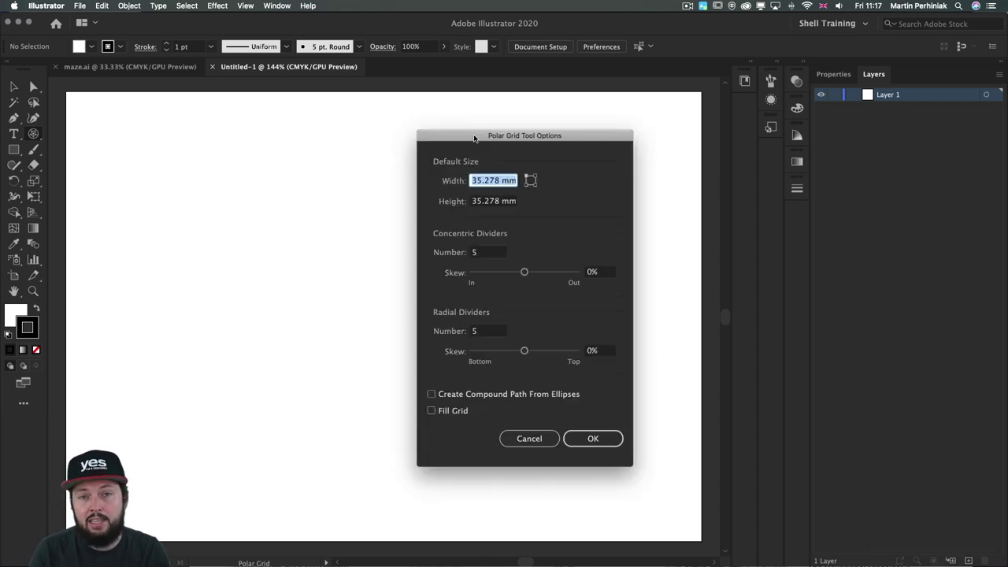
{"action": "key", "text": "Tab"}
{"action": "key", "text": "Tab"}
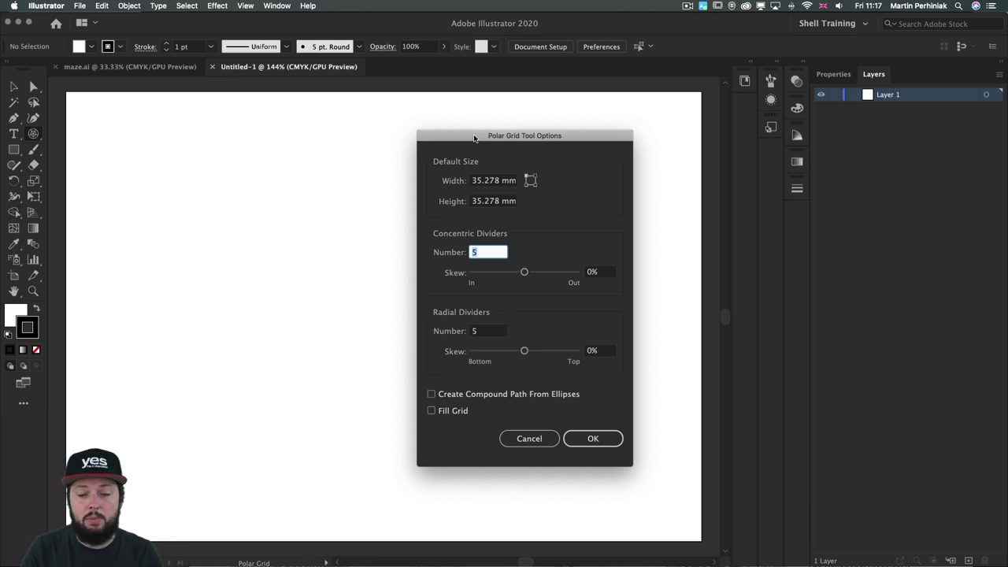
{"action": "type", "text": "12"}
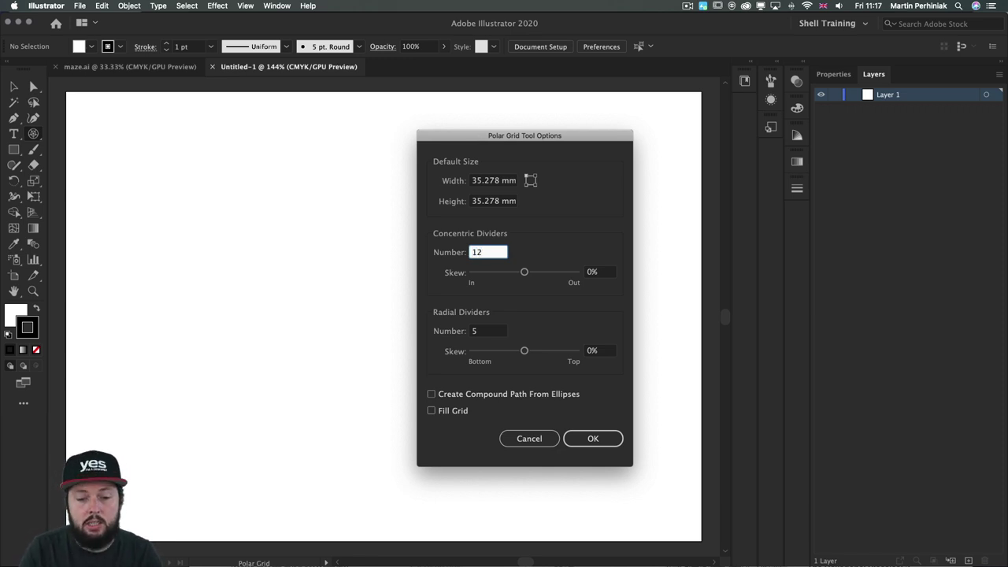
{"action": "key", "text": "Tab"}
{"action": "key", "text": "Tab"}
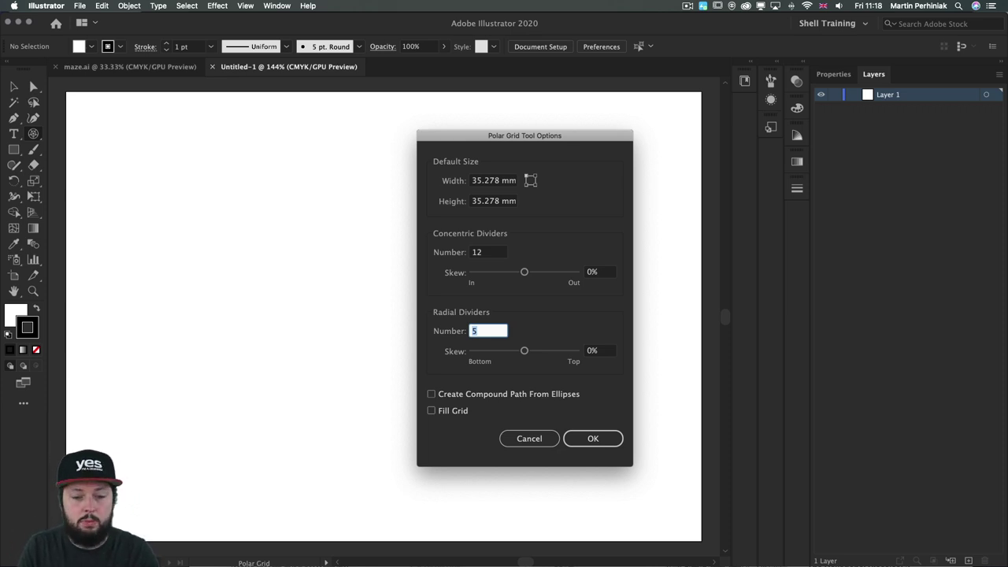
{"action": "type", "text": "20"}
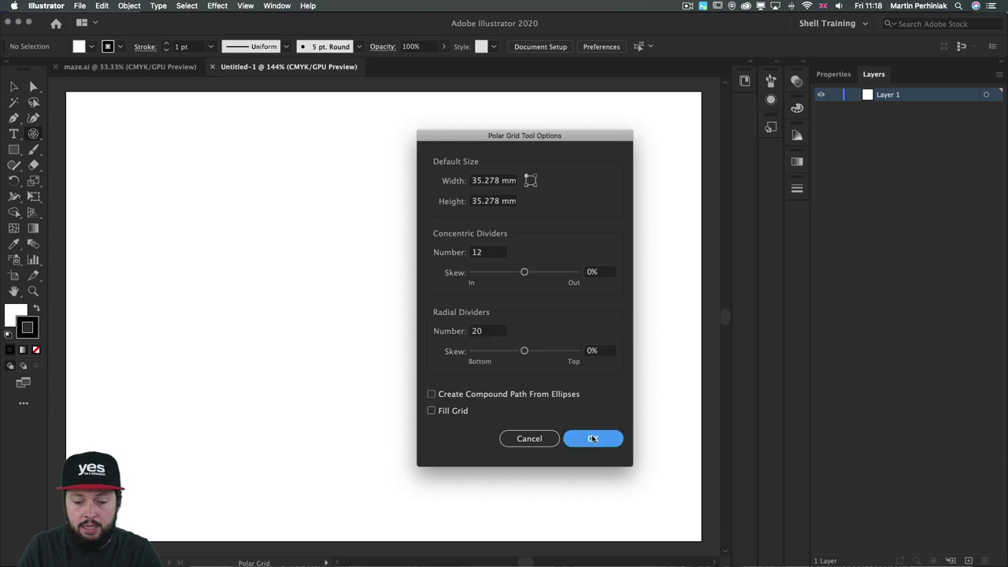
{"action": "left_click", "coordinate": [593, 439]}
- Scale the polar grid up to fill most of the artboard and nudge it into place
{"action": "key", "text": "v"}
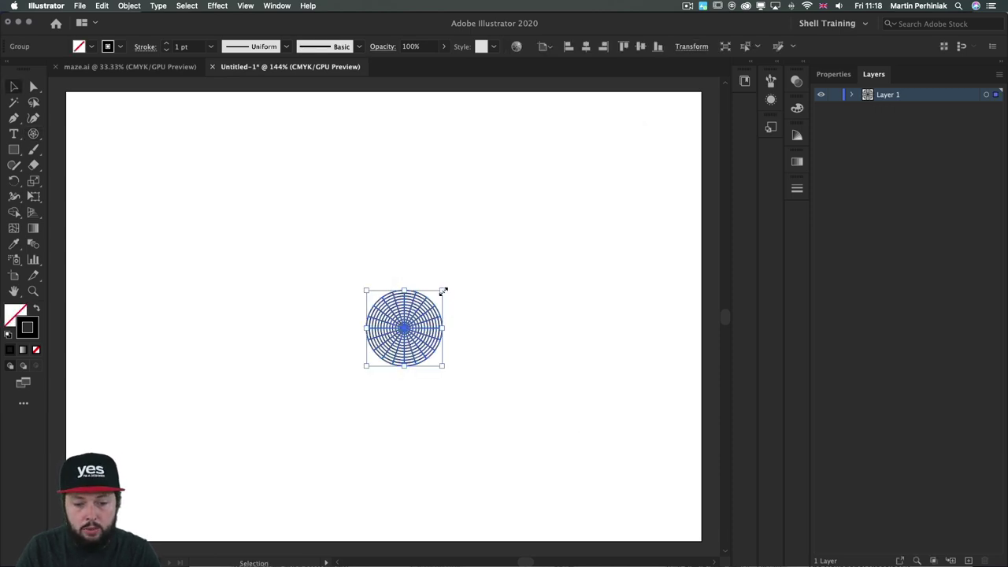
{"action": "left_click_drag", "start_coordinate": [443, 292], "coordinate": [637, 138]}
{"action": "left_click_drag", "start_coordinate": [473, 232], "coordinate": [449, 218]}
{"action": "left_click", "coordinate": [595, 183]}
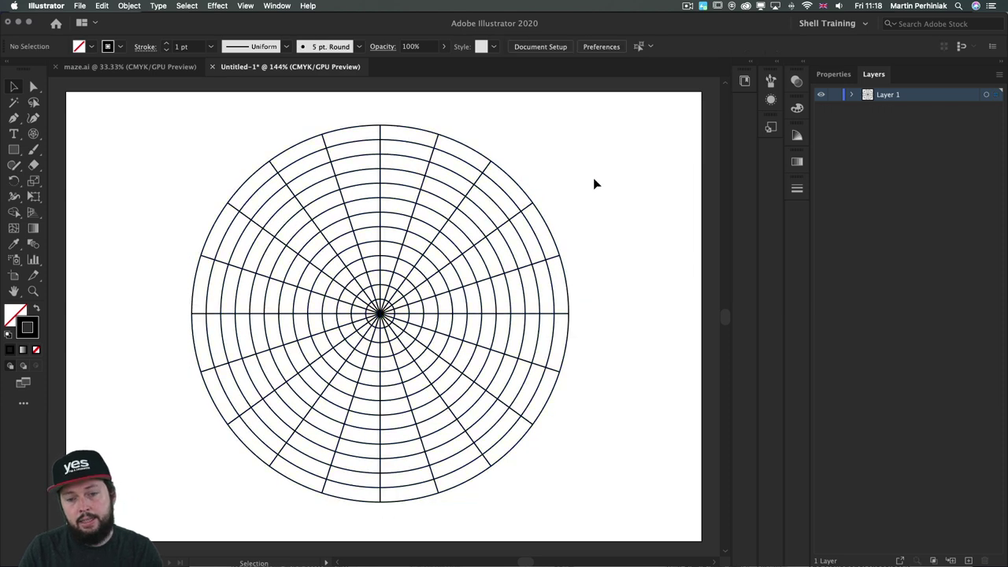
- Select the whole polar grid and thicken its stroke to 2 pt
{"action": "left_click_drag", "start_coordinate": [598, 181], "coordinate": [347, 236]}
{"action": "left_click", "coordinate": [166, 43]}
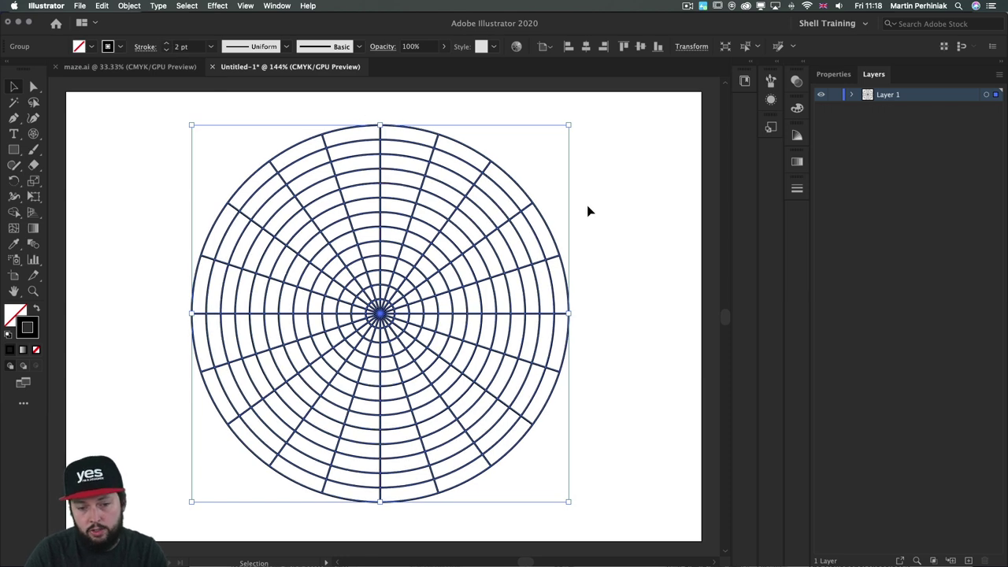
{"action": "left_click", "coordinate": [634, 217]}
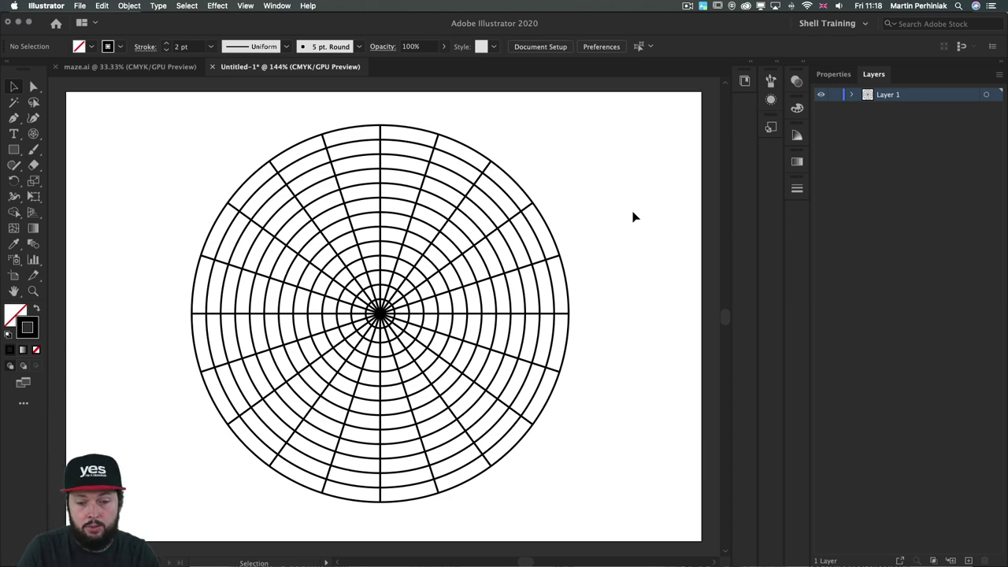
{"action": "left_click", "coordinate": [457, 220]}
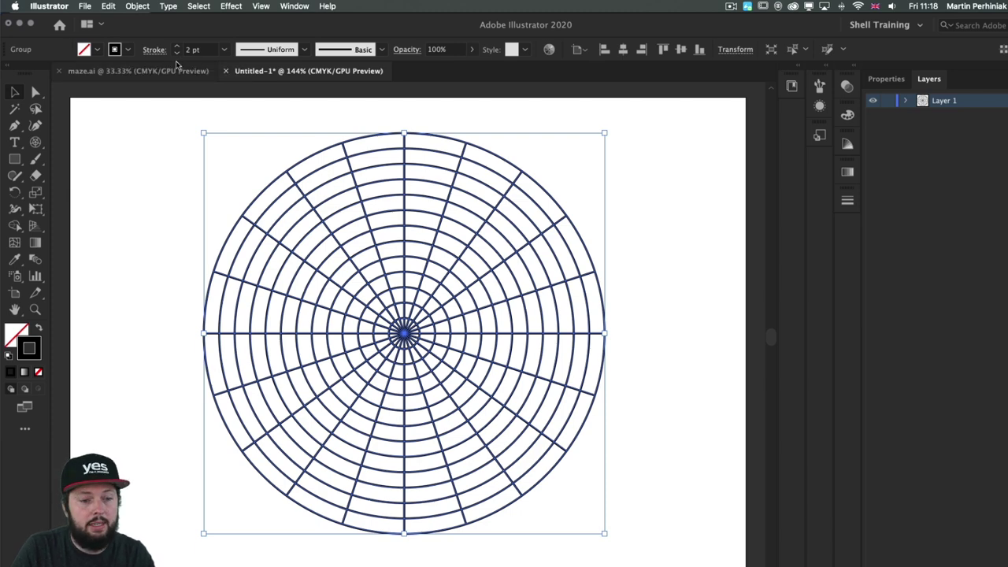
{"action": "left_click", "coordinate": [131, 6]}
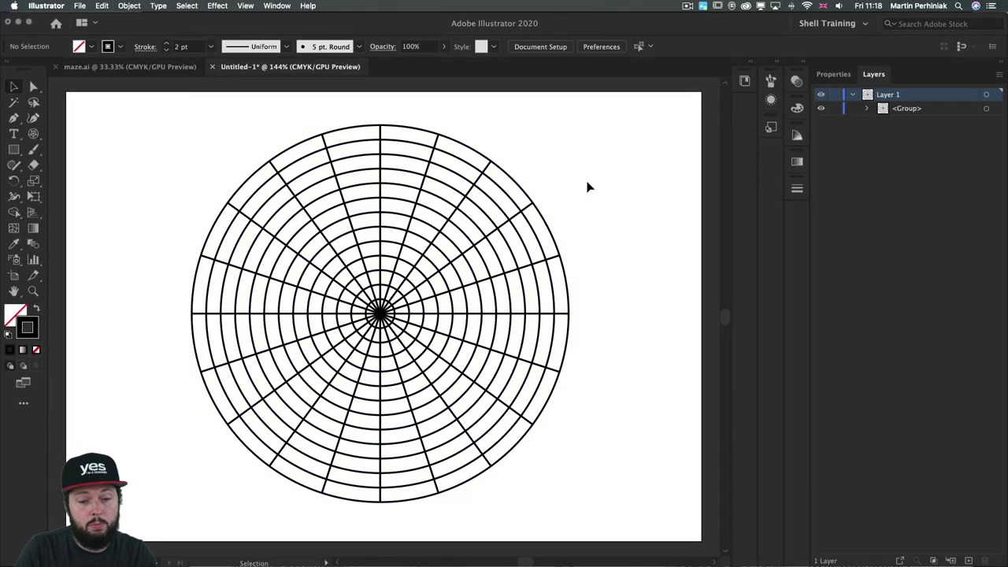
- Inspect the grid's radial-line and concentric-circle sub-groups in Layers by toggling their visibility
{"action": "left_click", "coordinate": [868, 110], "text": "alt"}
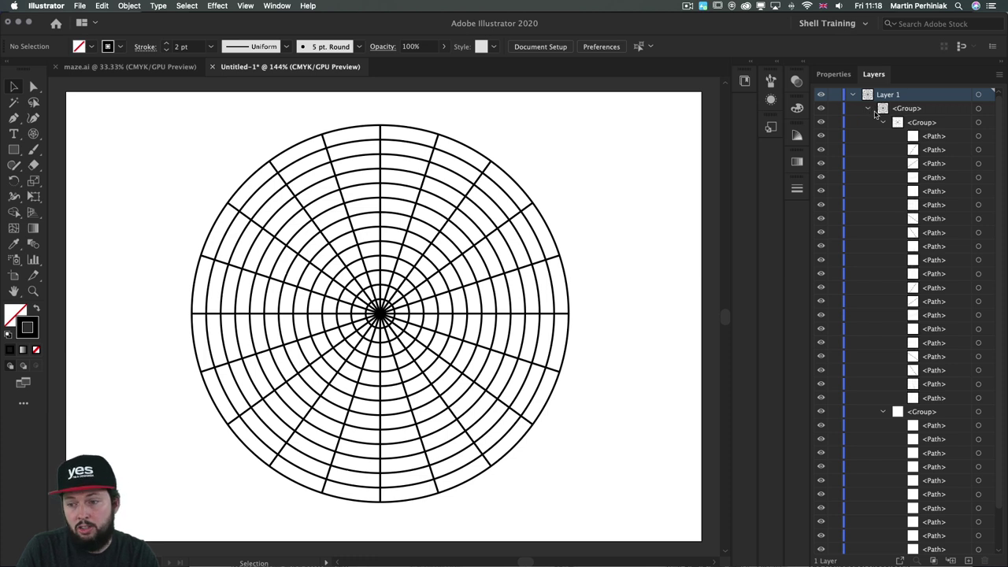
{"action": "left_click", "coordinate": [882, 123]}
{"action": "left_click", "coordinate": [883, 137]}
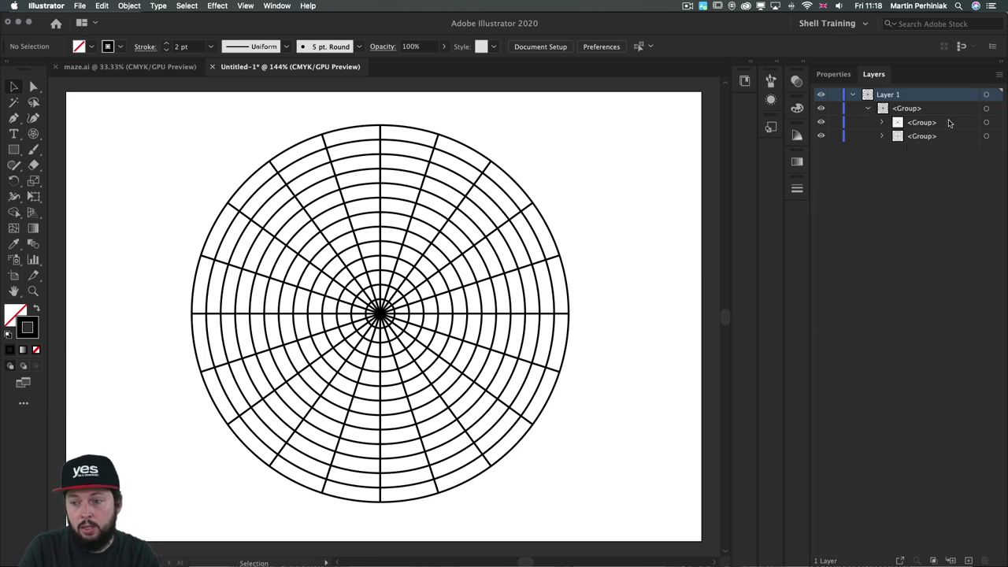
{"action": "left_click", "coordinate": [821, 122]}
{"action": "left_click", "coordinate": [821, 122]}
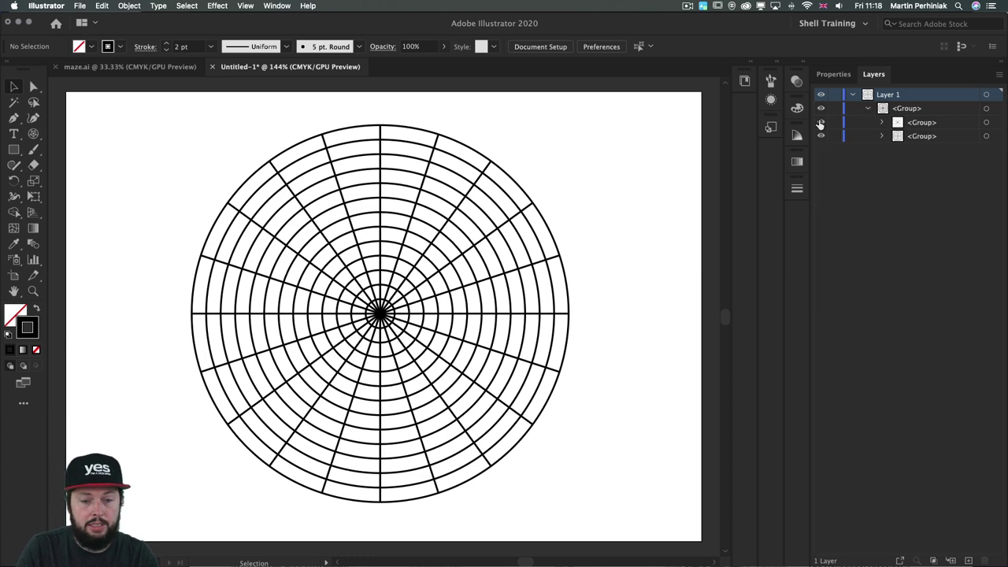
{"action": "left_click", "coordinate": [821, 137]}
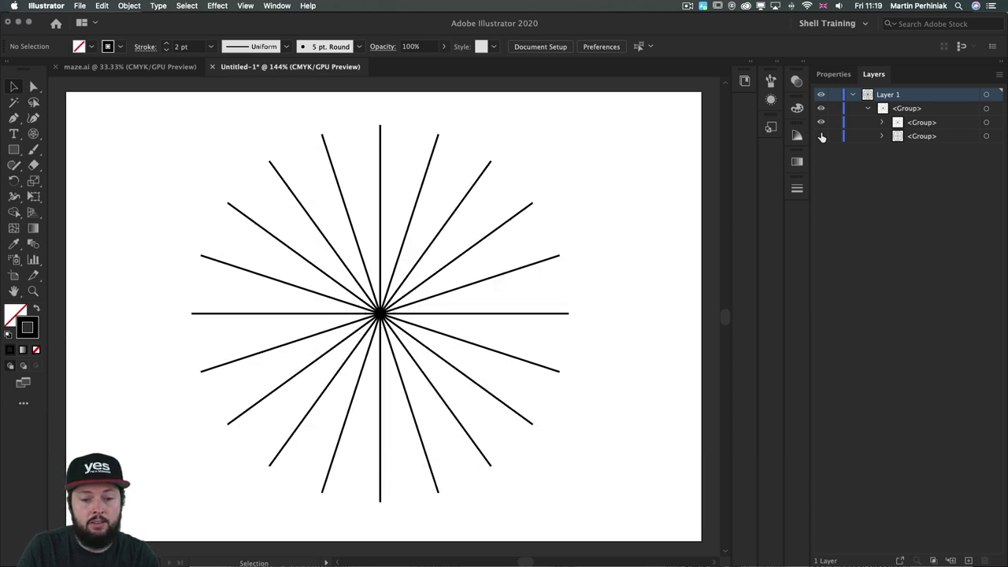
{"action": "left_click", "coordinate": [821, 136]}
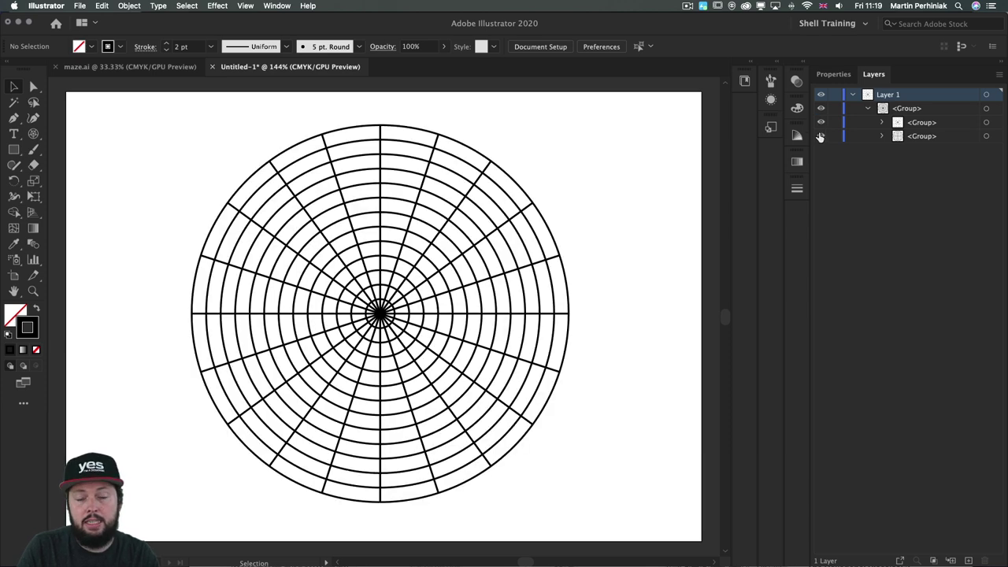
- Target the radial lines group and scale it out beyond the outermost circle
{"action": "left_click", "coordinate": [987, 122]}
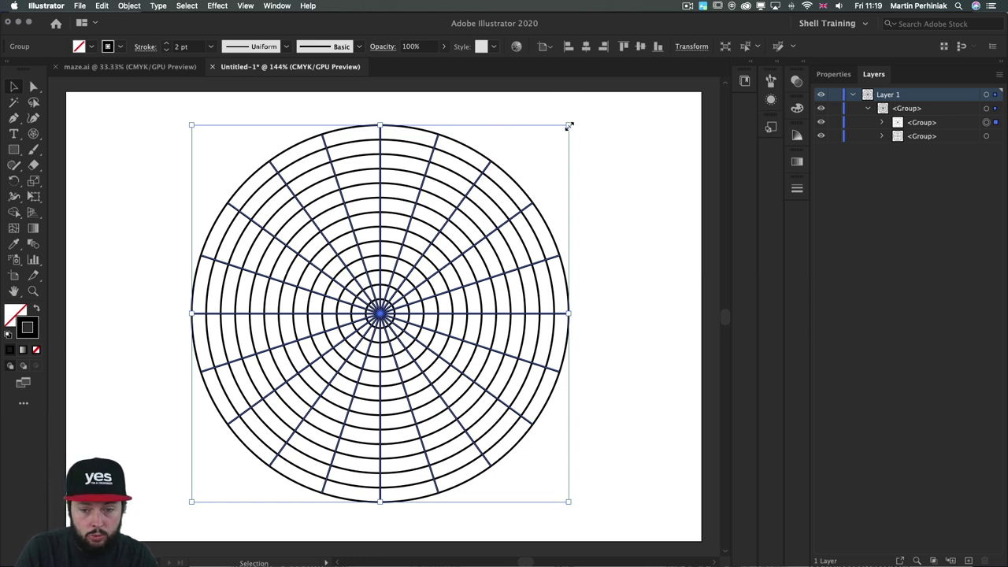
{"action": "left_click_drag", "start_coordinate": [567, 126], "coordinate": [633, 106]}
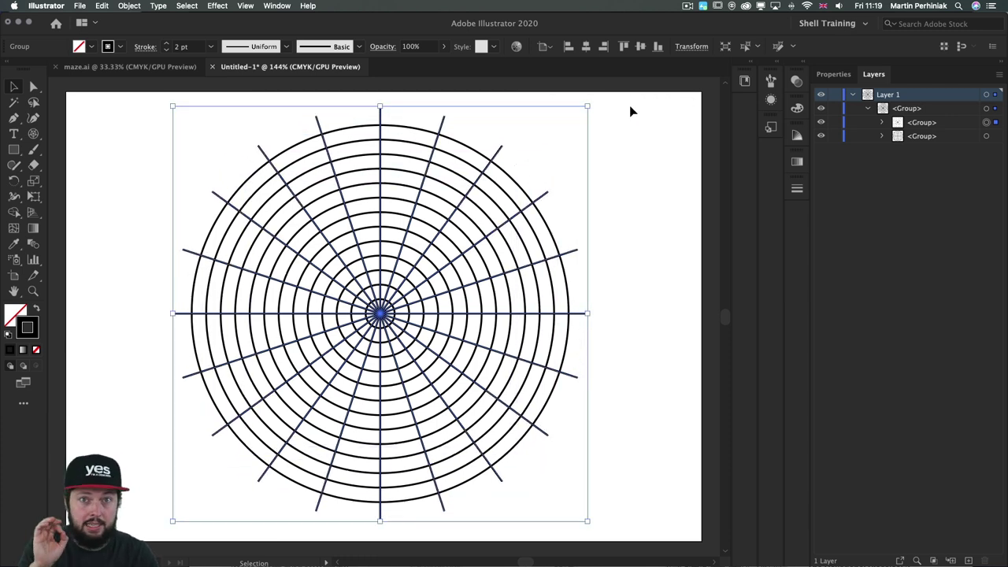
{"action": "left_click", "coordinate": [521, 172]}
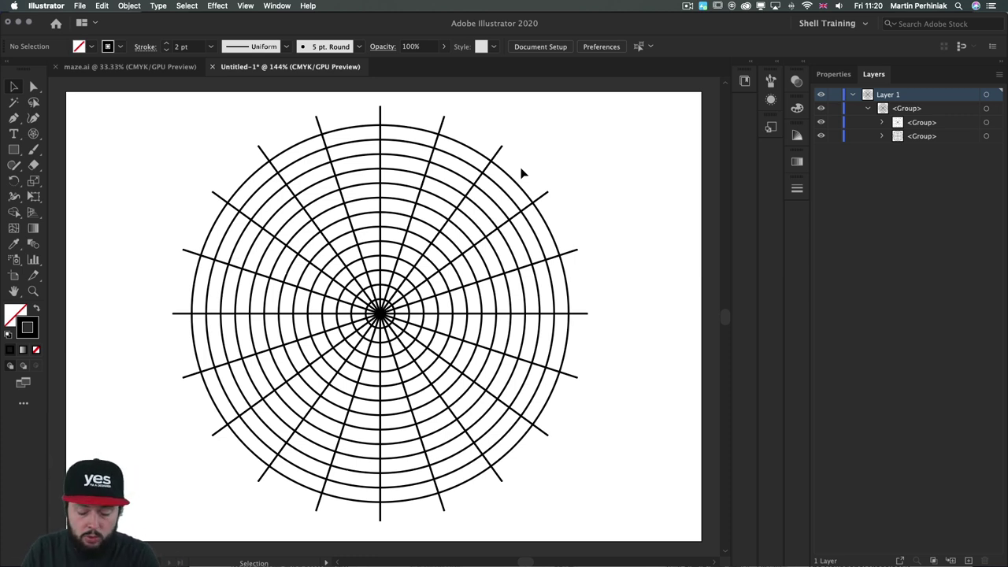
- Take the Pen tool with a red stroke and zoom in on the web's centre
{"action": "key", "text": "p"}
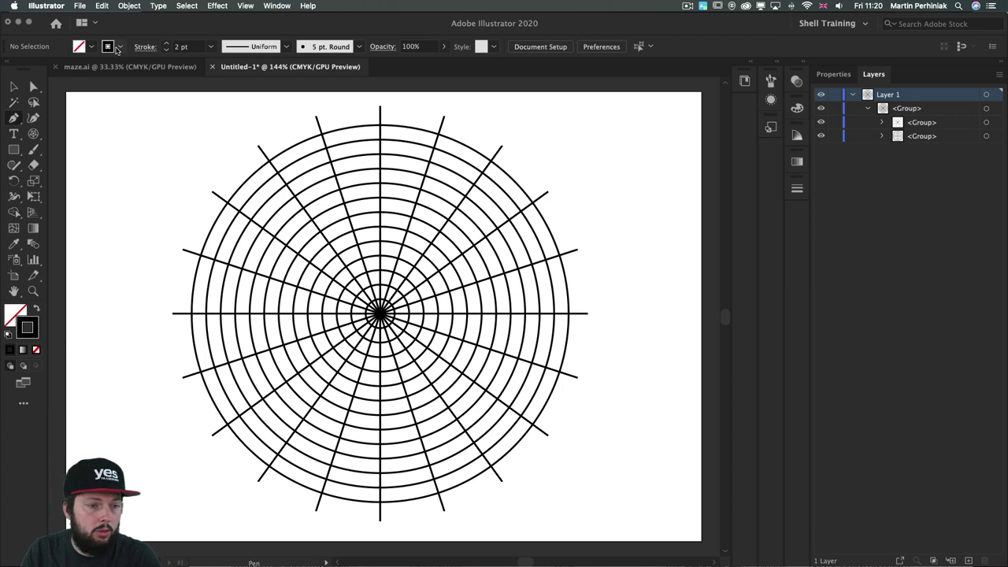
{"action": "left_click", "coordinate": [117, 49]}
{"action": "left_click", "coordinate": [45, 69]}
{"action": "left_click", "coordinate": [151, 29]}
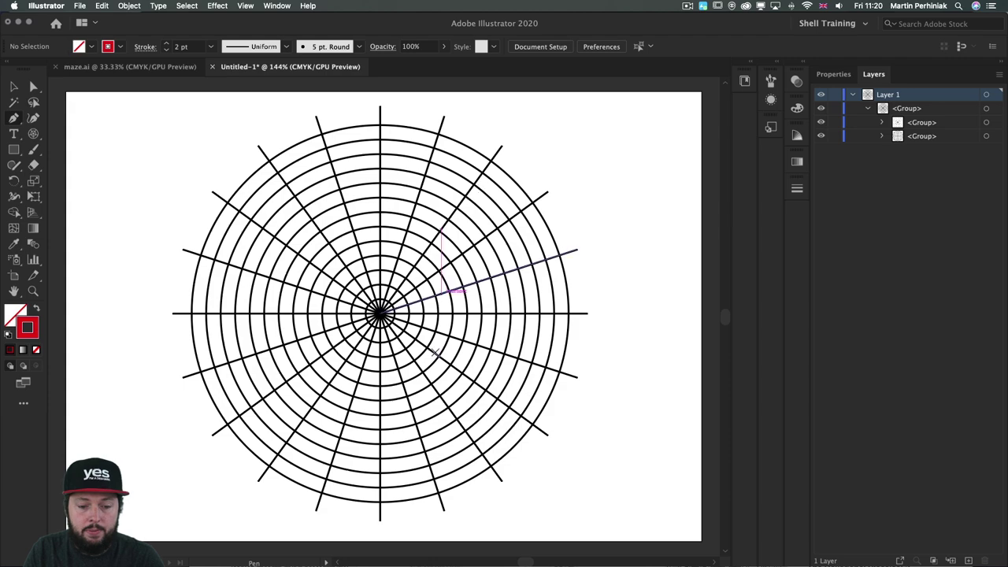
{"action": "key", "text": "super+space"}
{"action": "left_click_drag", "start_coordinate": [381, 313], "coordinate": [520, 307]}
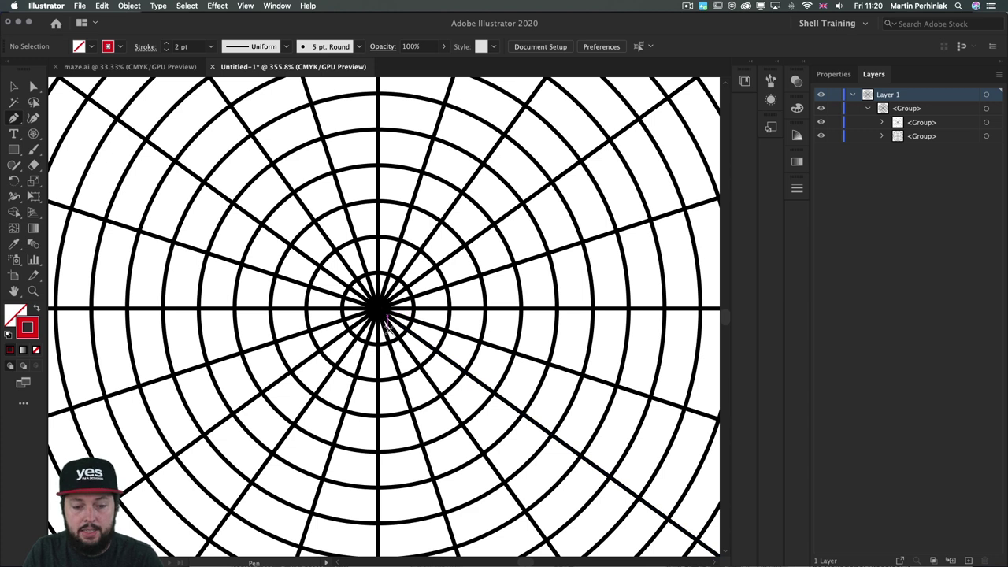
- Start the red path at the centre, curving along the first ring and out a radial line
{"action": "left_click_drag", "start_coordinate": [387, 327], "coordinate": [403, 360]}
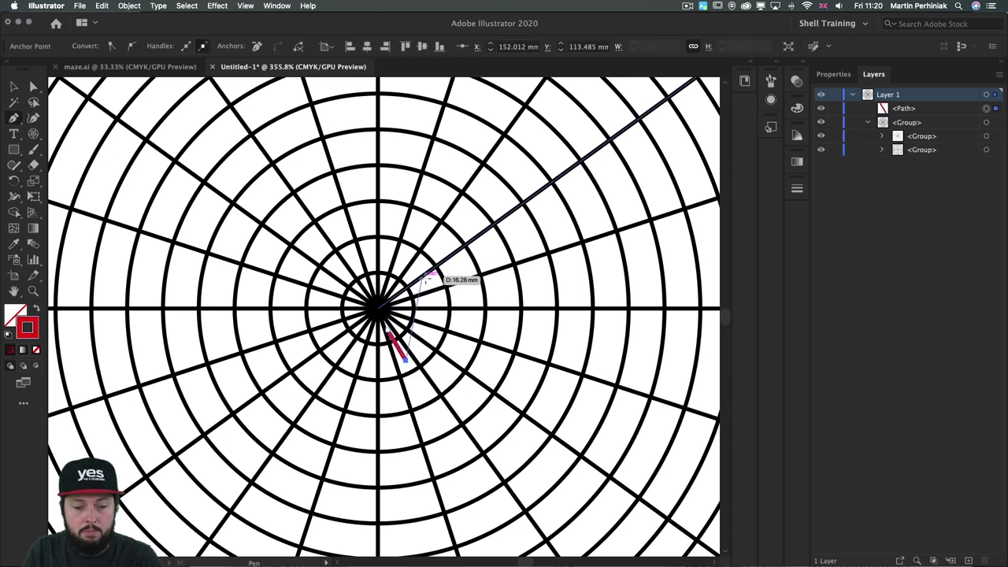
{"action": "left_click_drag", "start_coordinate": [431, 271], "coordinate": [458, 355]}
{"action": "left_click", "coordinate": [490, 366]}
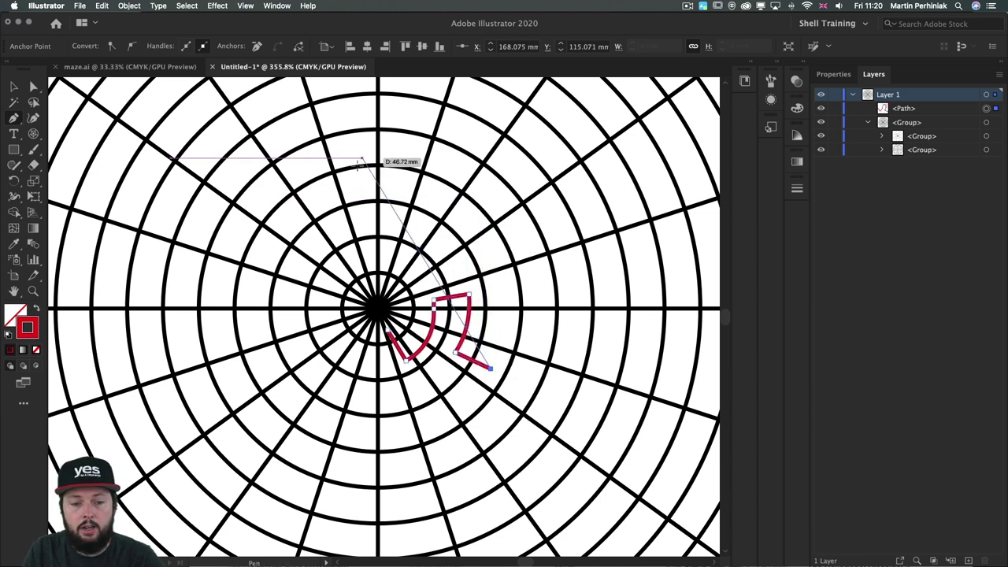
{"action": "left_click_drag", "start_coordinate": [361, 184], "coordinate": [152, 155]}
{"action": "key", "text": "super+z"}
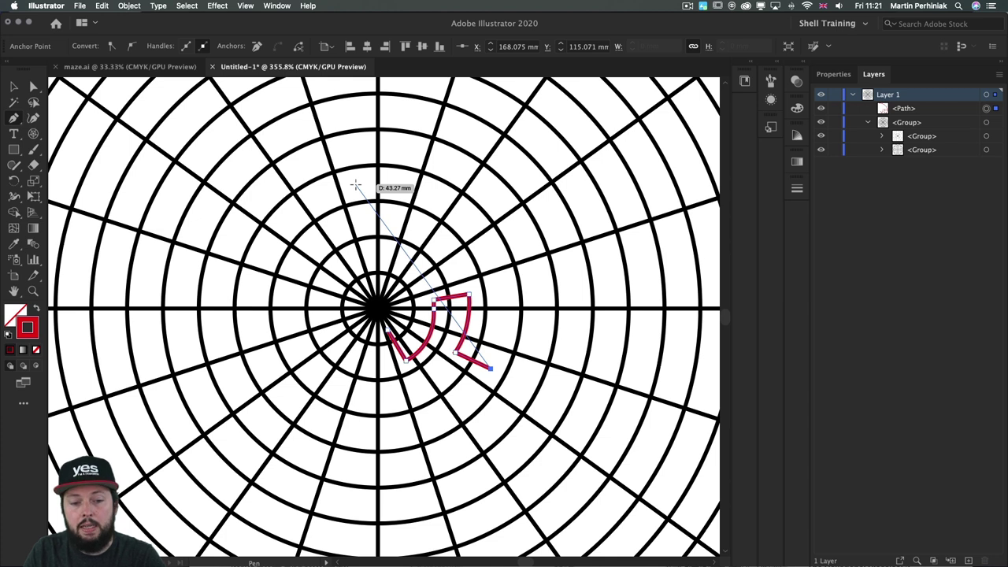
{"action": "left_click", "coordinate": [355, 184]}
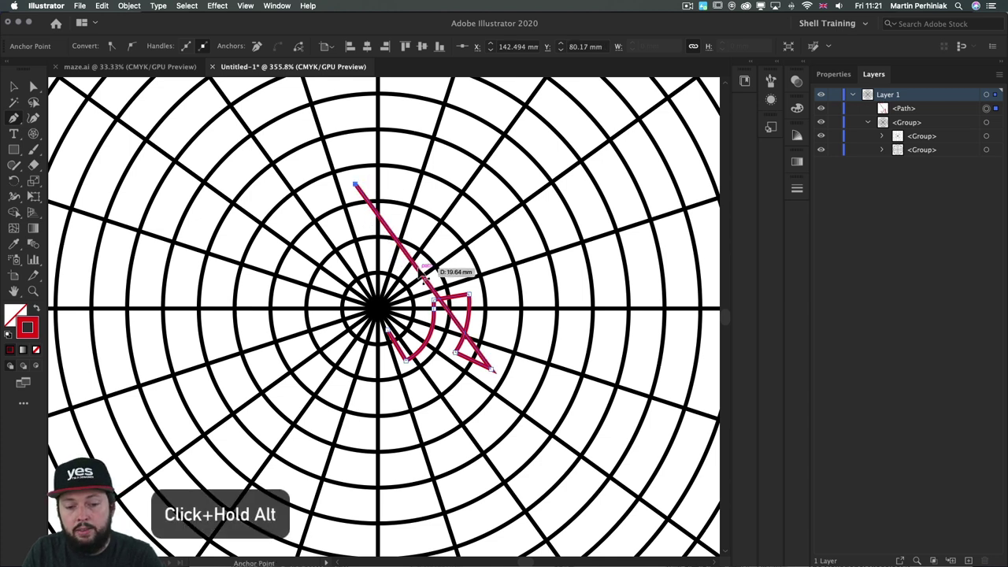
{"action": "left_click_drag", "start_coordinate": [423, 272], "coordinate": [482, 236]}
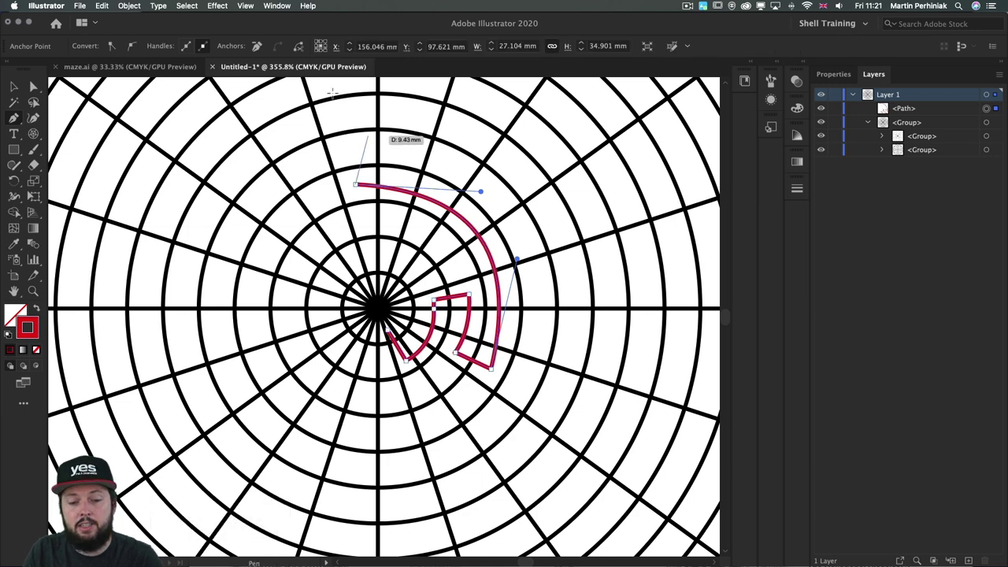
- Extend the red path outward and curve it along an outer ring on the left
{"action": "scroll", "coordinate": [323, 126], "scroll_direction": "up", "scroll_amount": 5}
{"action": "left_click_drag", "start_coordinate": [322, 149], "coordinate": [352, 169]}
{"action": "left_click", "coordinate": [352, 168]}
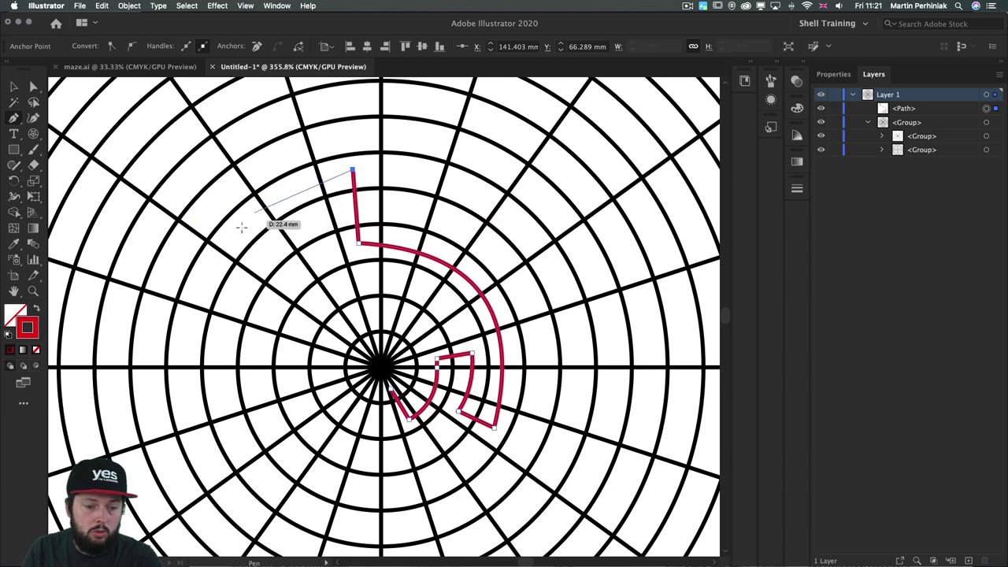
{"action": "left_click_drag", "start_coordinate": [202, 288], "coordinate": [170, 373]}
{"action": "left_click", "coordinate": [203, 288]}
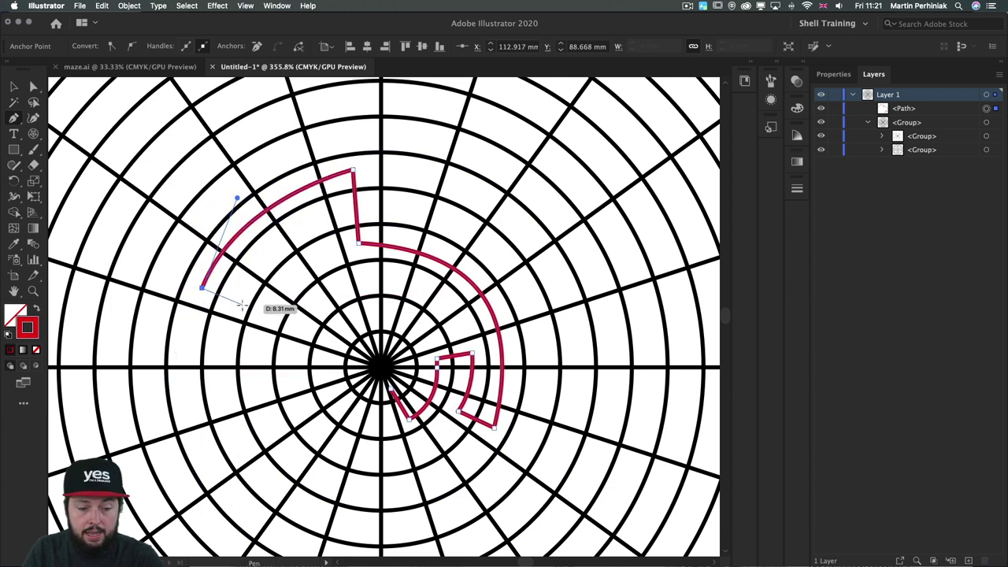
{"action": "left_click_drag", "start_coordinate": [210, 282], "coordinate": [299, 296]}
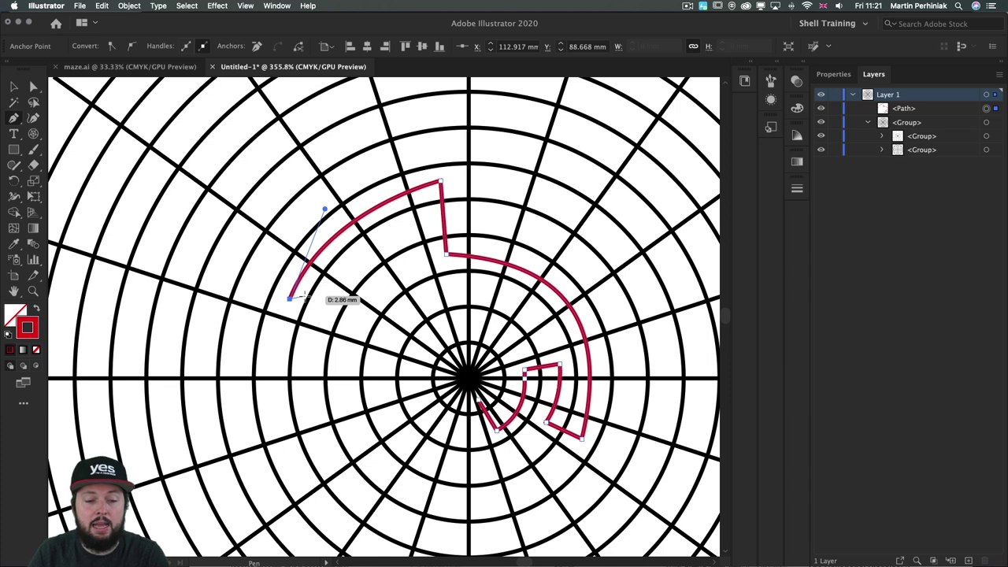
- Route the red path inward around an inner ring, then down and left
{"action": "left_click", "coordinate": [356, 323]}
{"action": "left_click_drag", "start_coordinate": [405, 271], "coordinate": [431, 264]}
{"action": "left_click_drag", "start_coordinate": [425, 302], "coordinate": [390, 332]}
{"action": "left_click_drag", "start_coordinate": [381, 395], "coordinate": [392, 418]}
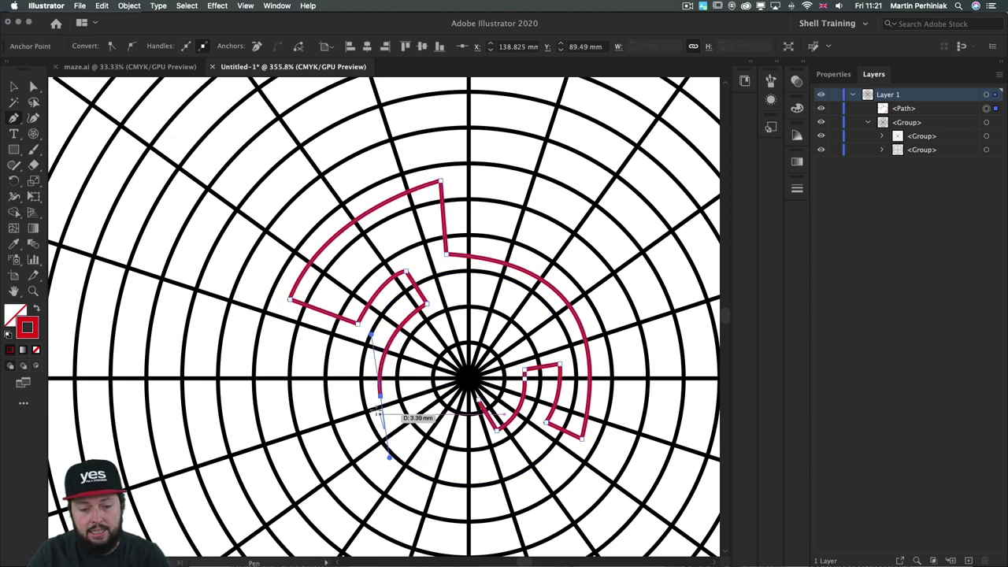
{"action": "left_click", "coordinate": [212, 430]}
{"action": "left_click_drag", "start_coordinate": [370, 421], "coordinate": [315, 429]}
{"action": "scroll", "coordinate": [329, 409], "scroll_direction": "down", "scroll_amount": 5}
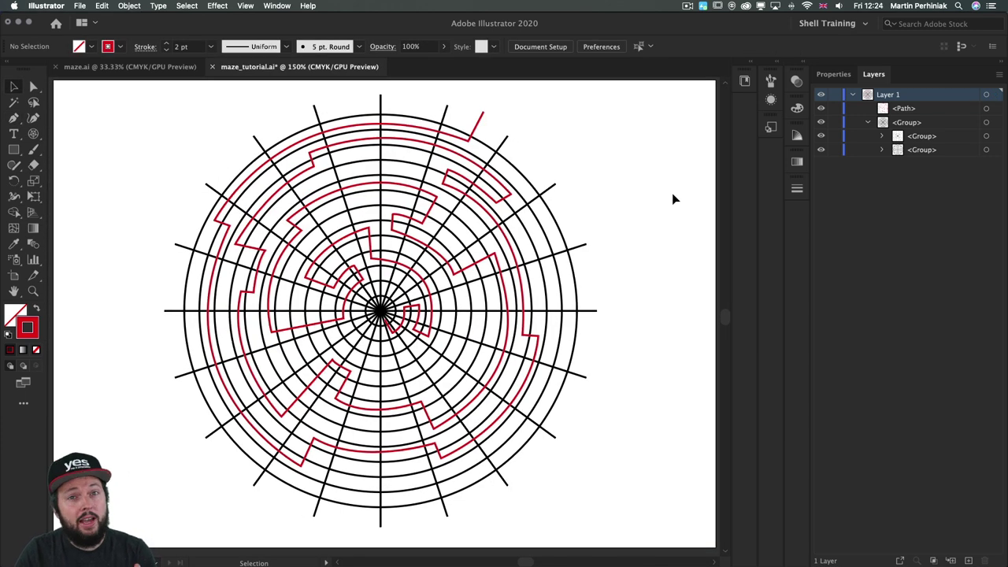
- Target the red <Path> in Layers, drop its opacity to 30%, and lock its row
{"action": "left_click", "coordinate": [987, 108]}
{"action": "left_click", "coordinate": [421, 47]}
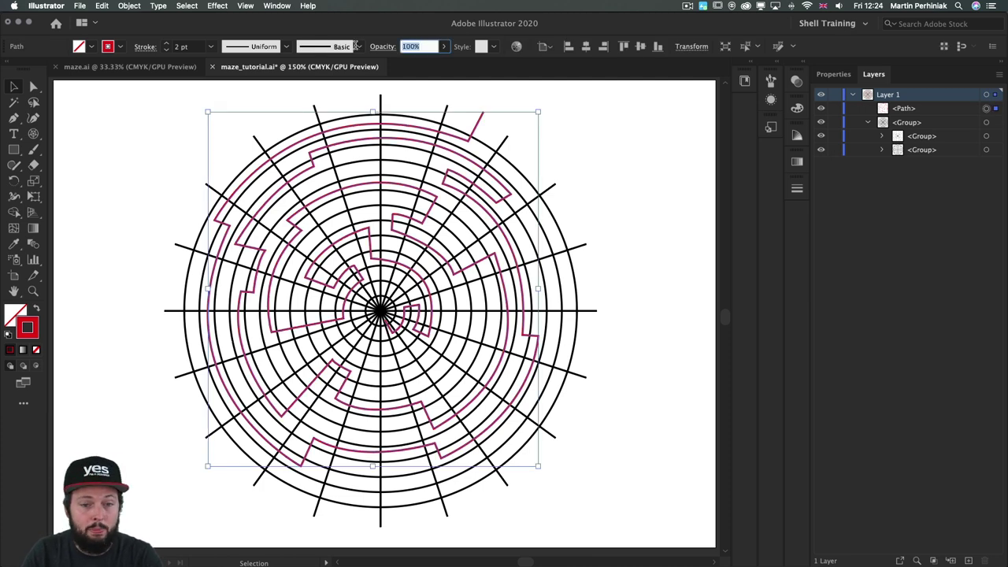
{"action": "type", "text": "30"}
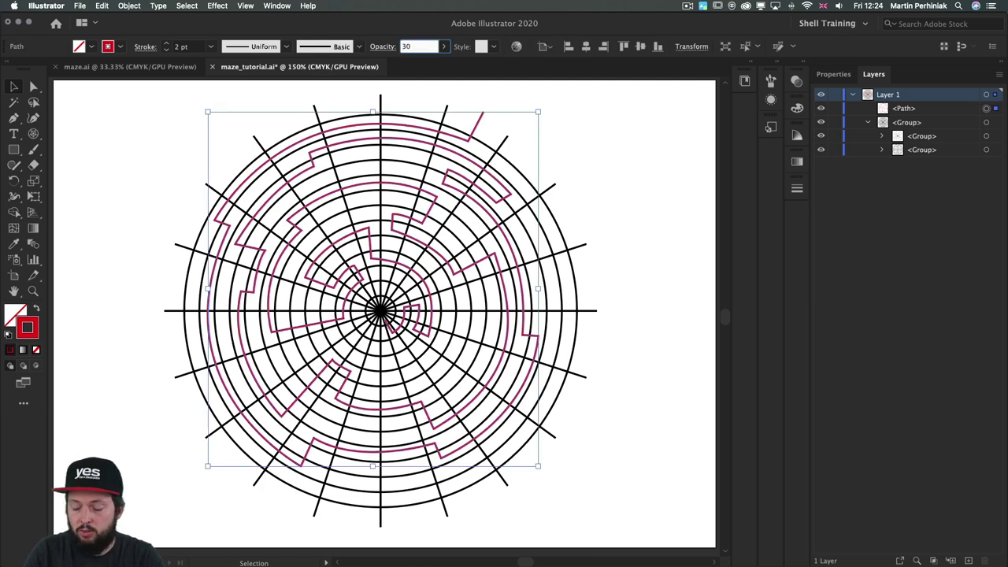
{"action": "key", "text": "Return"}
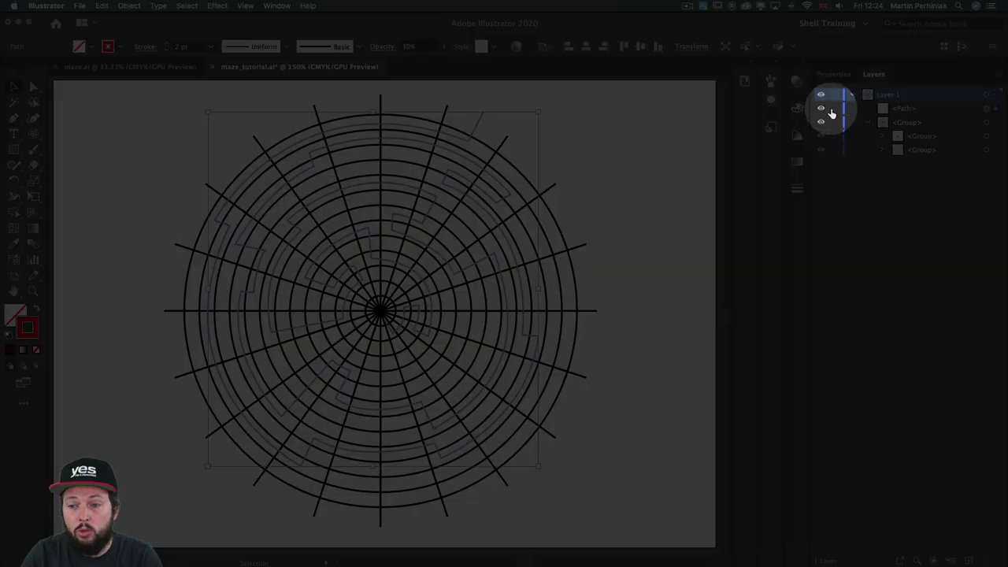
{"action": "left_click", "coordinate": [834, 108]}
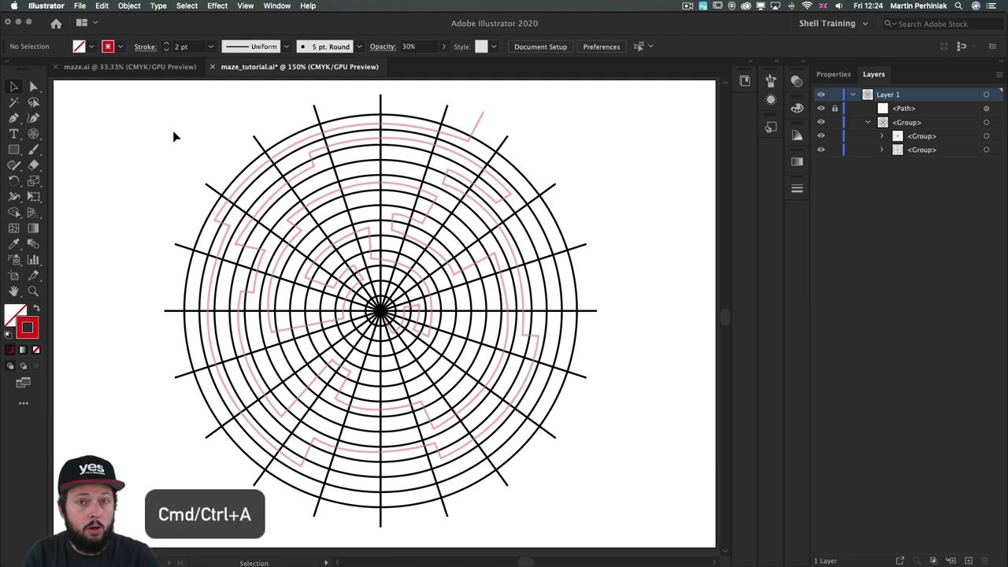
- Select all the unlocked grid artwork with Ctrl+A, trying the Shift+M and S keys
{"action": "key", "text": "ctrl+a"}
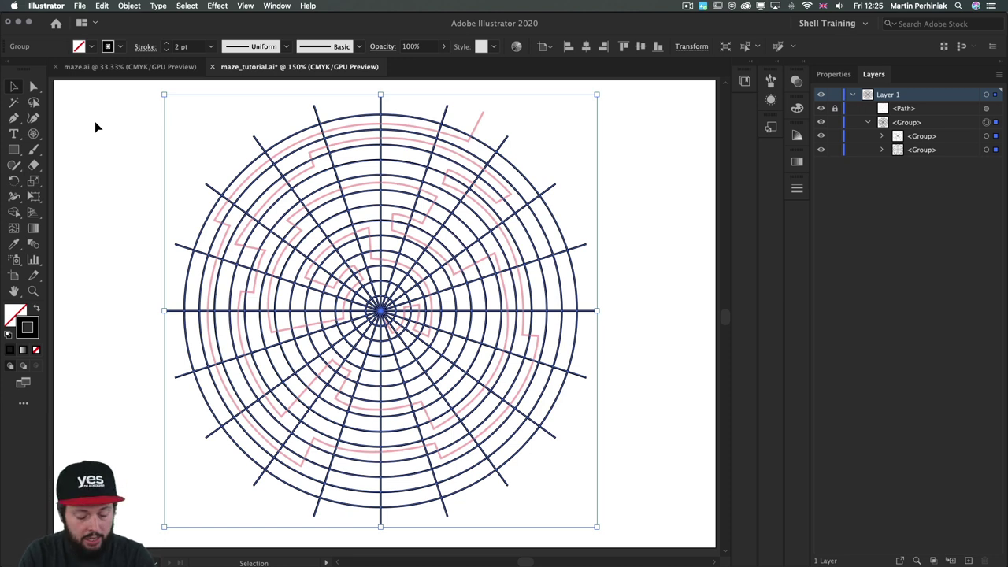
{"action": "key", "text": "shift+m"}
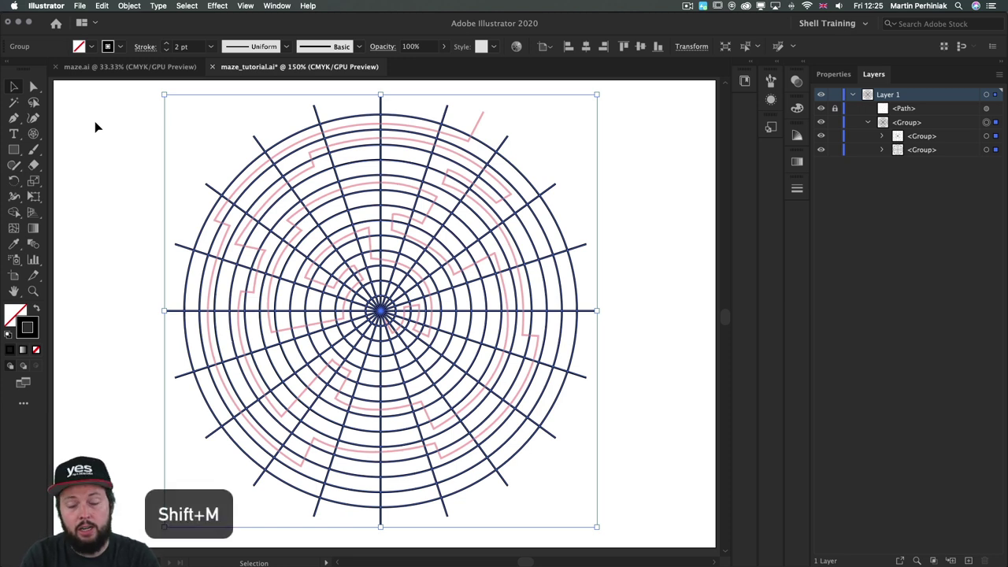
{"action": "key", "text": "s"}
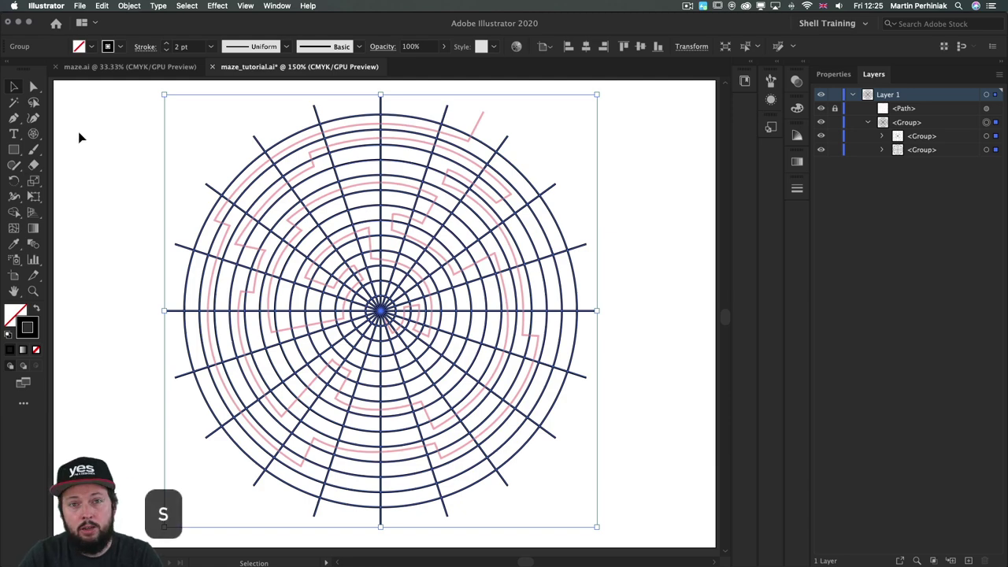
- Check the tool shortcuts in Edit > Keyboard Shortcuts, then cancel without changes
{"action": "left_click", "coordinate": [101, 7]}
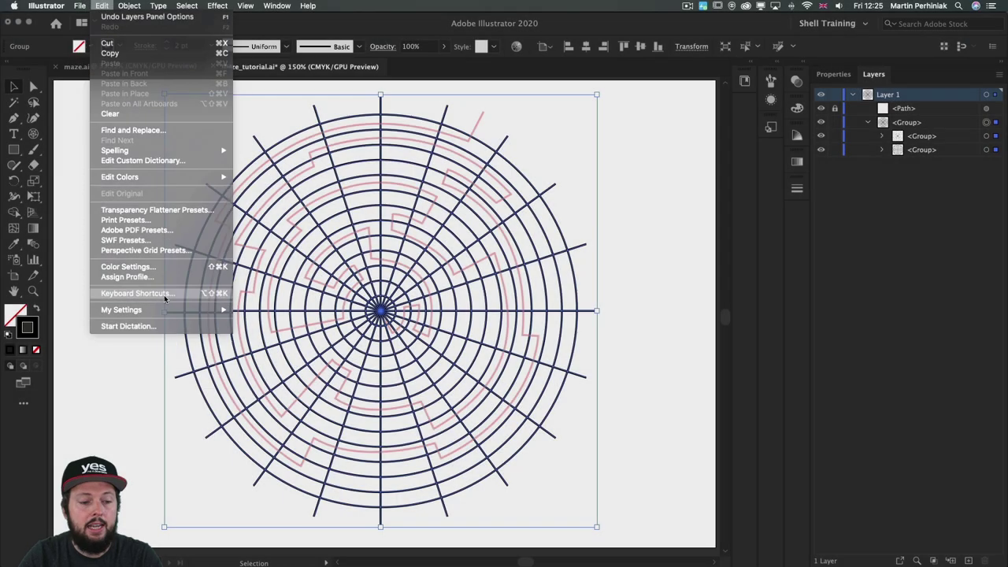
{"action": "left_click", "coordinate": [164, 292]}
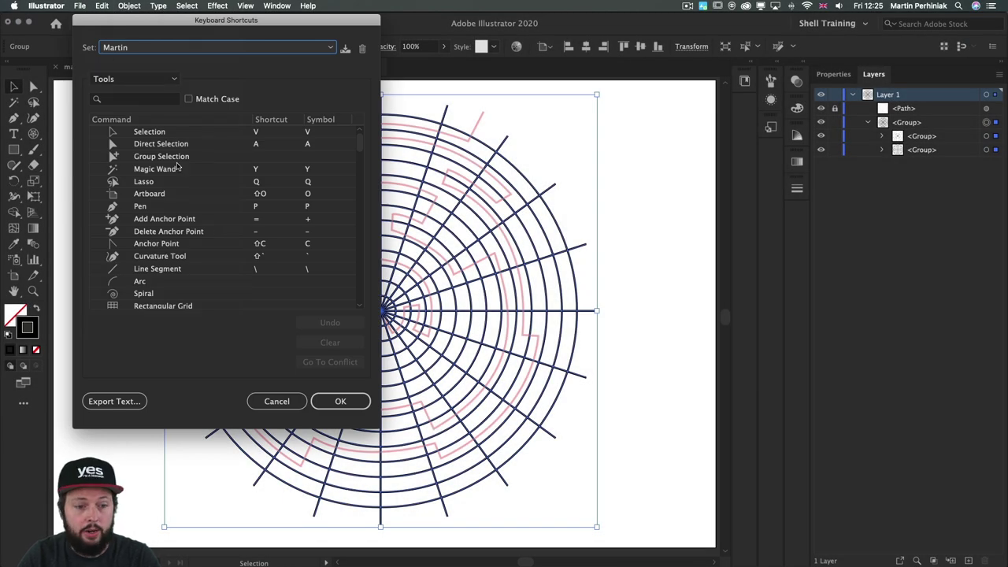
{"action": "left_click", "coordinate": [276, 401]}
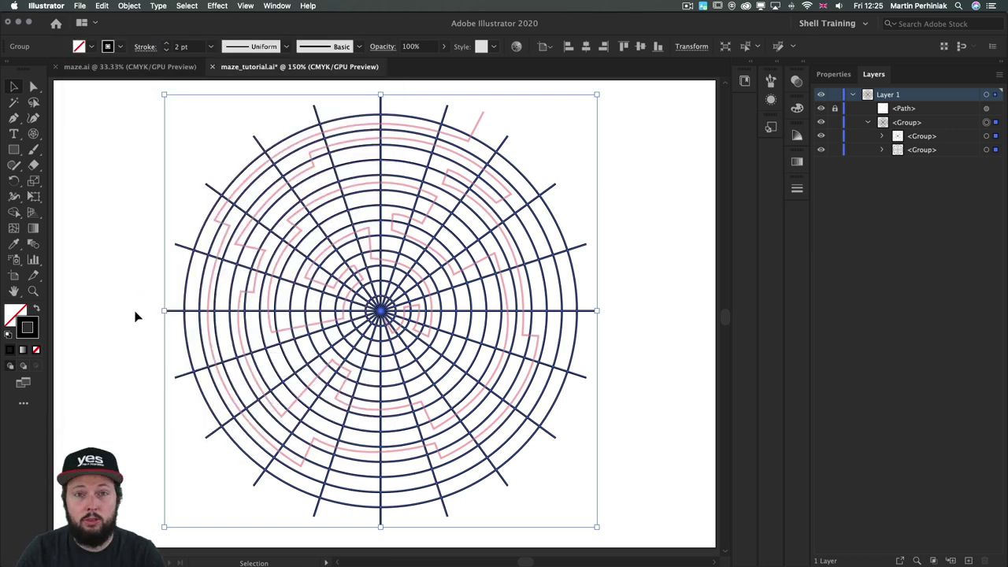
- Zoom to the top edge and cut out the outer-ring piece beside the red path's exit
{"action": "key", "text": "z"}
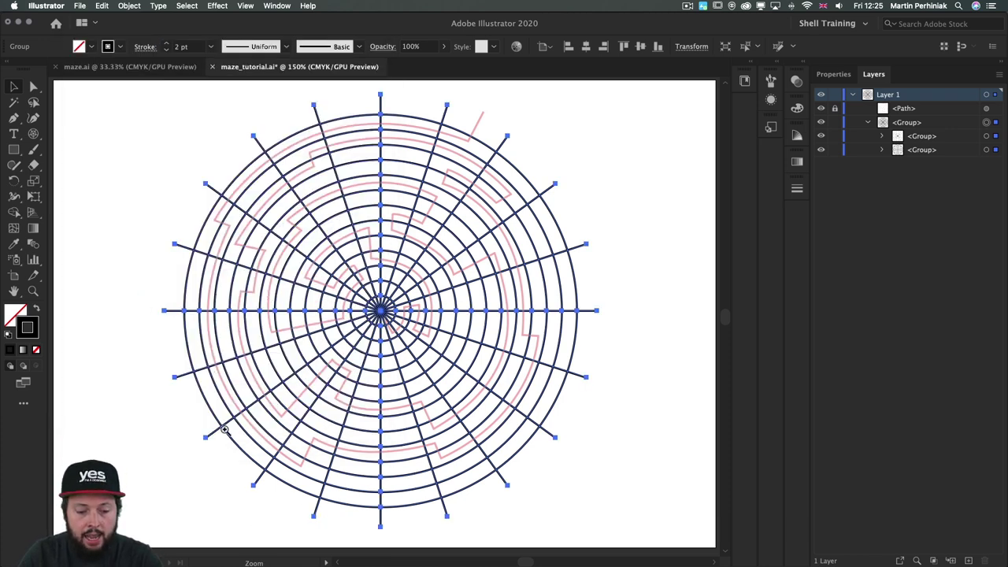
{"action": "left_click_drag", "start_coordinate": [444, 126], "coordinate": [565, 150]}
{"action": "left_click_drag", "start_coordinate": [531, 122], "coordinate": [508, 205]}
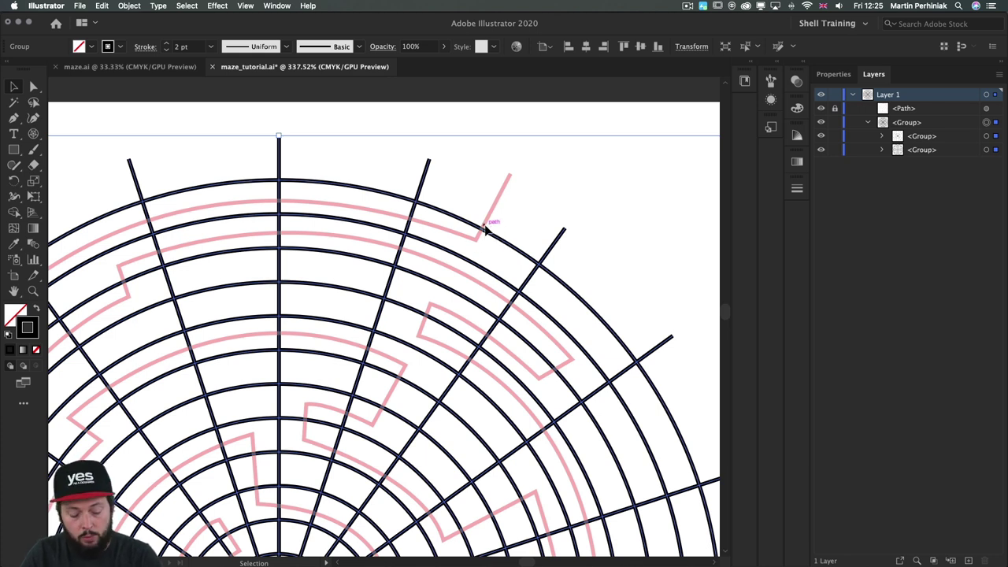
{"action": "key", "text": "c"}
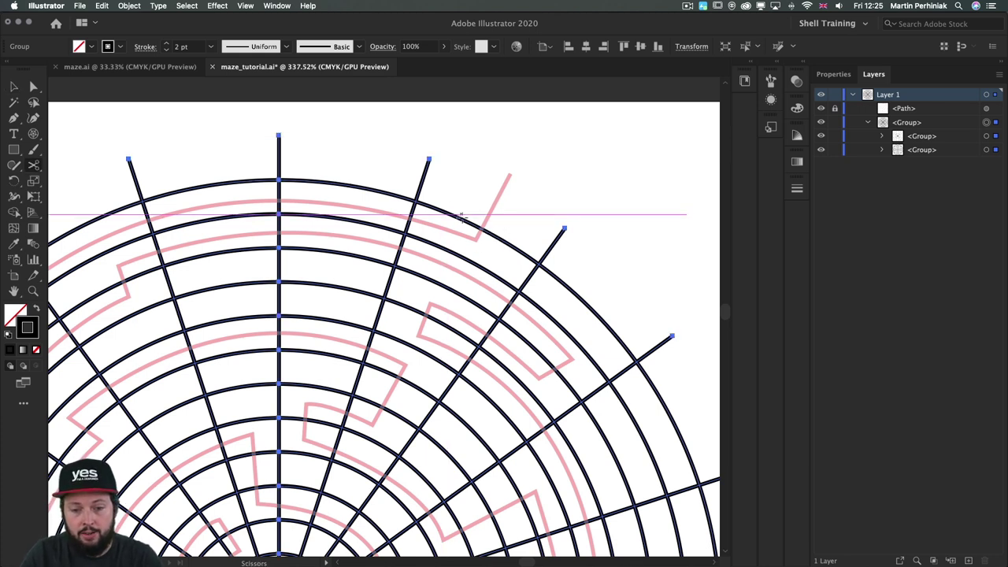
{"action": "left_click", "coordinate": [465, 222]}
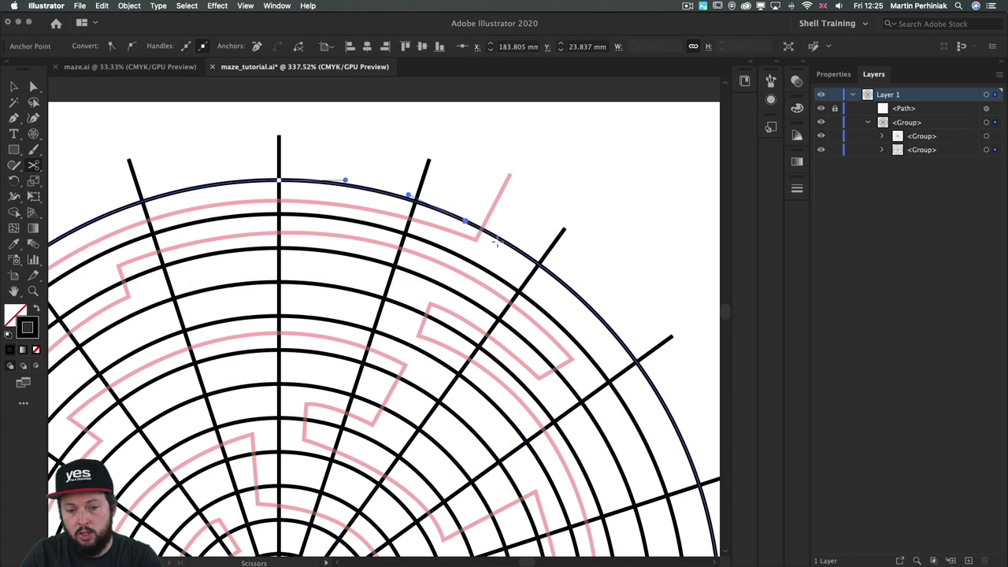
{"action": "key", "text": "c"}
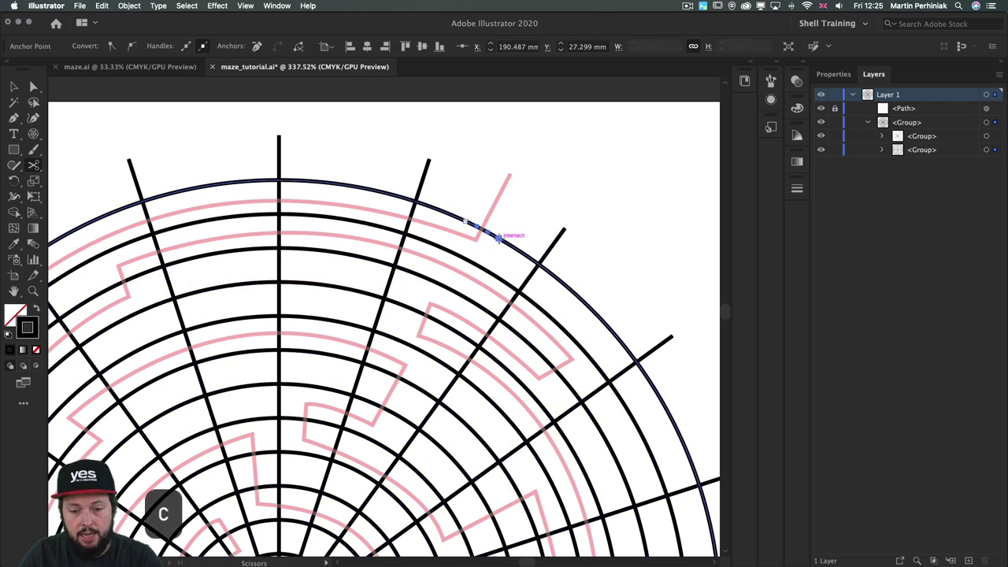
{"action": "left_click", "coordinate": [498, 238]}
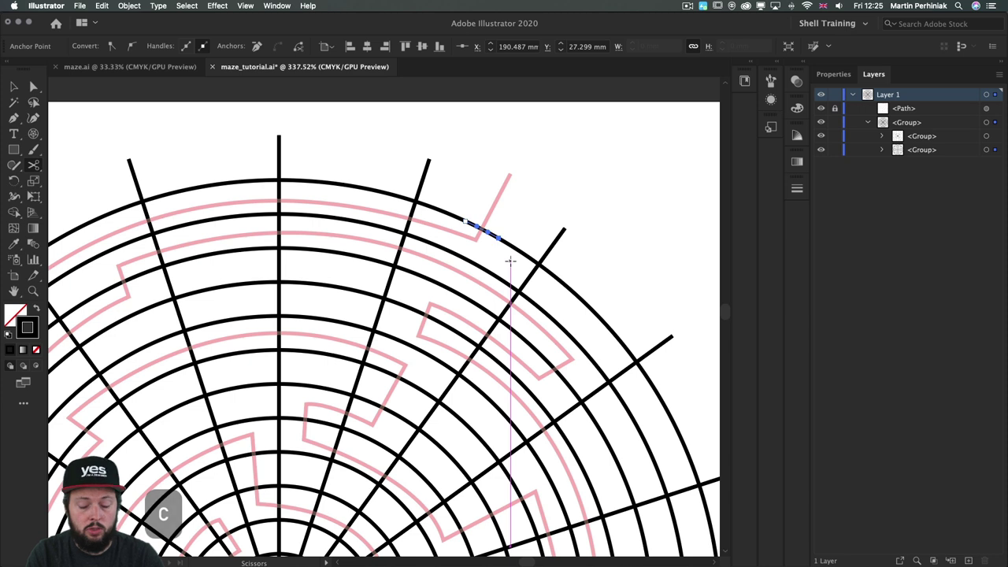
{"action": "key", "text": "BackSpace"}
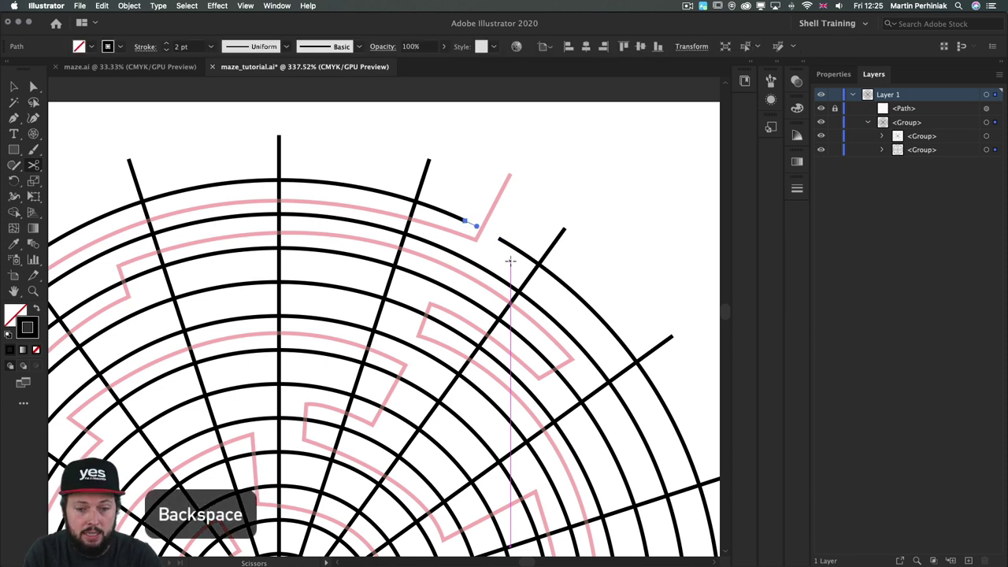
{"action": "key", "text": "v"}
{"action": "left_click", "coordinate": [556, 157]}
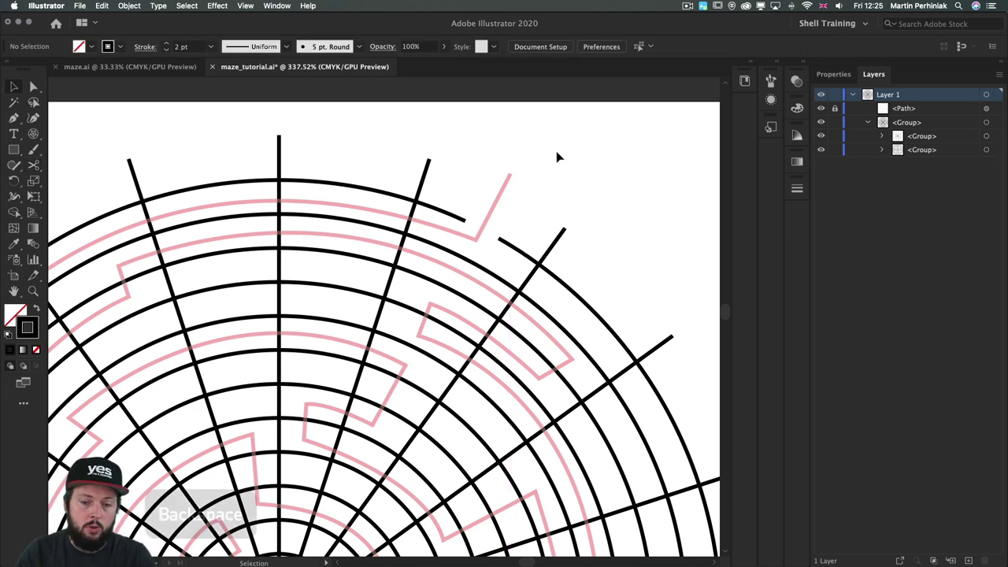
{"action": "scroll", "coordinate": [473, 211], "scroll_direction": "left", "scroll_amount": 5}
- With the grid selected, erase the spoke segments in the outermost ring band using Shape Builder
{"action": "left_click", "coordinate": [473, 211]}
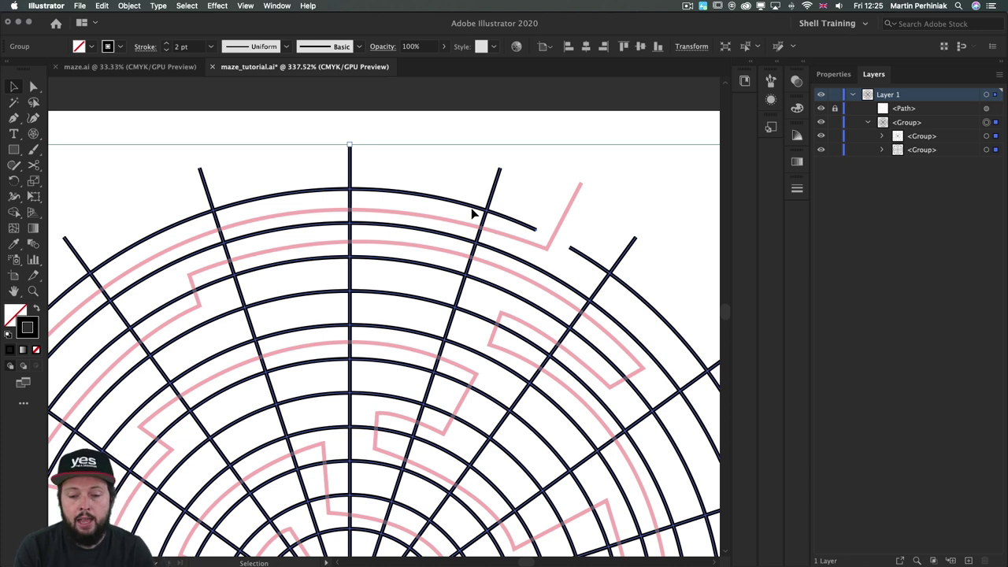
{"action": "key", "text": "shift+m"}
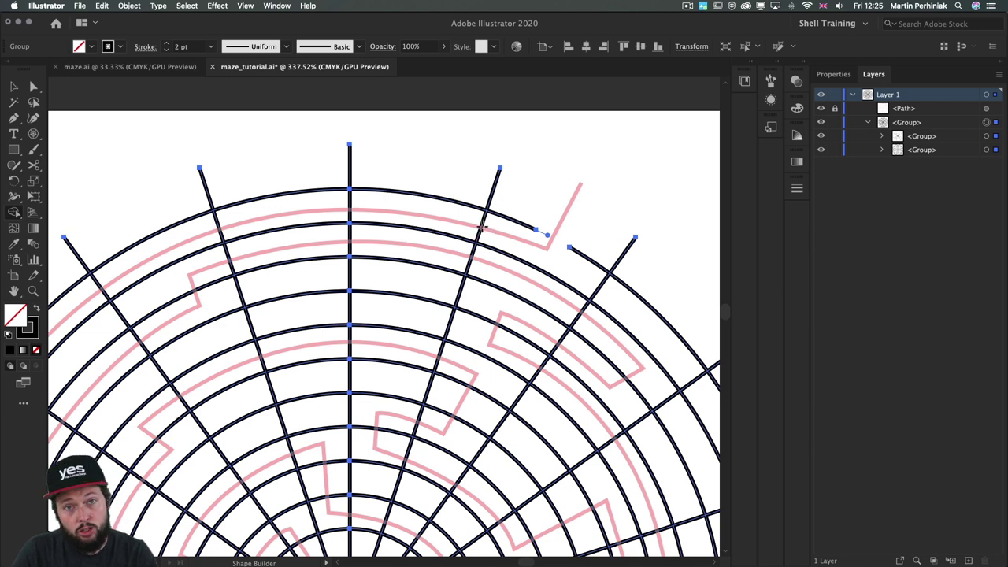
{"action": "mouse_move", "coordinate": [508, 232]}
{"action": "left_mouse_down"}
{"action": "mouse_move", "coordinate": [300, 213]}
{"action": "mouse_move", "coordinate": [217, 222]}
{"action": "mouse_move", "coordinate": [194, 236]}
{"action": "left_mouse_up"}
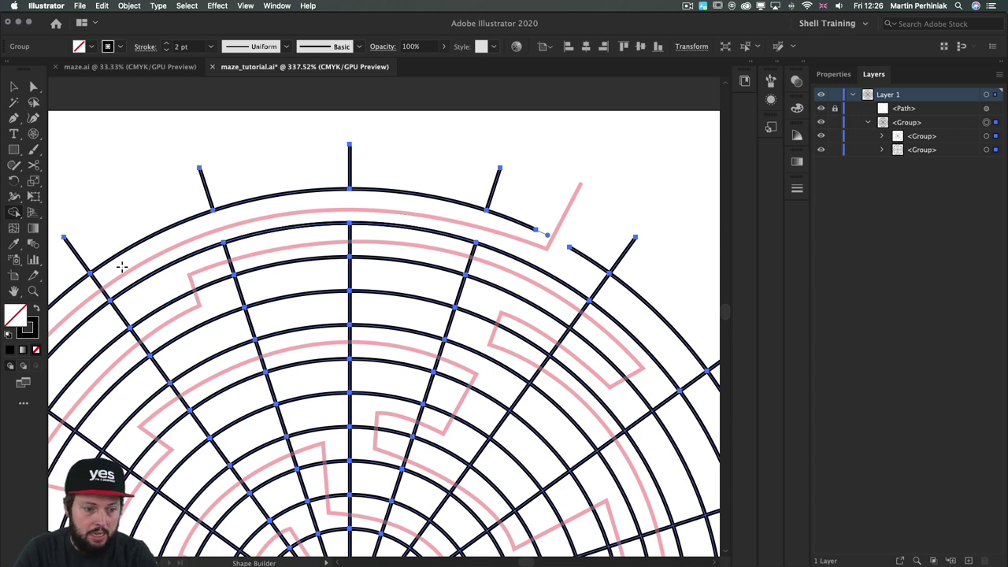
- Cut the next ring twice beside the red path on the left and delete that piece
{"action": "mouse_move", "coordinate": [119, 265]}
{"action": "left_mouse_down"}
{"action": "mouse_move", "coordinate": [459, 130]}
{"action": "mouse_move", "coordinate": [405, 168]}
{"action": "mouse_move", "coordinate": [336, 249]}
{"action": "left_mouse_up"}
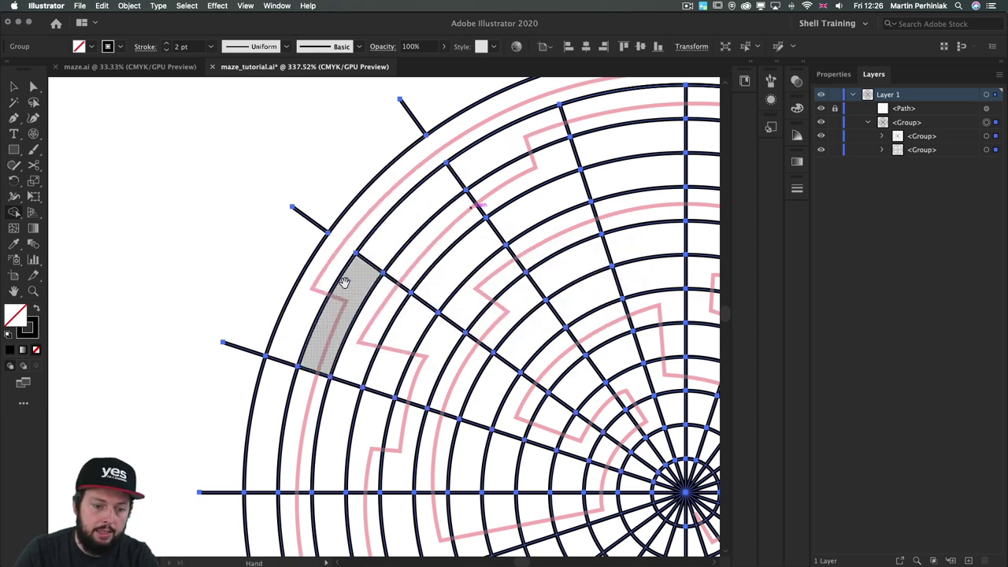
{"action": "left_click_drag", "start_coordinate": [344, 277], "coordinate": [419, 224]}
{"action": "key", "text": "c"}
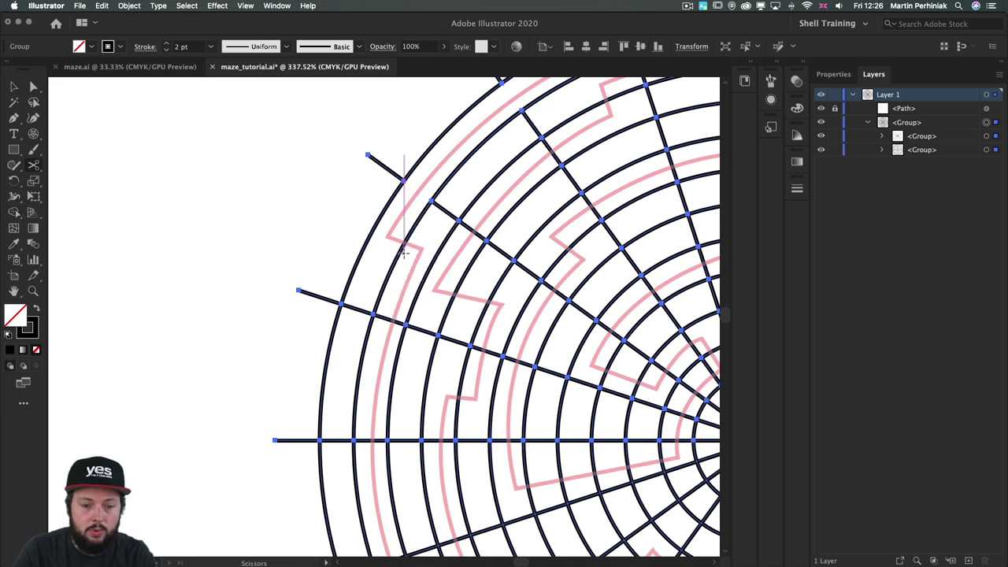
{"action": "left_click", "coordinate": [408, 234]}
{"action": "left_click", "coordinate": [426, 212]}
{"action": "key", "text": "a"}
{"action": "left_click", "coordinate": [414, 239]}
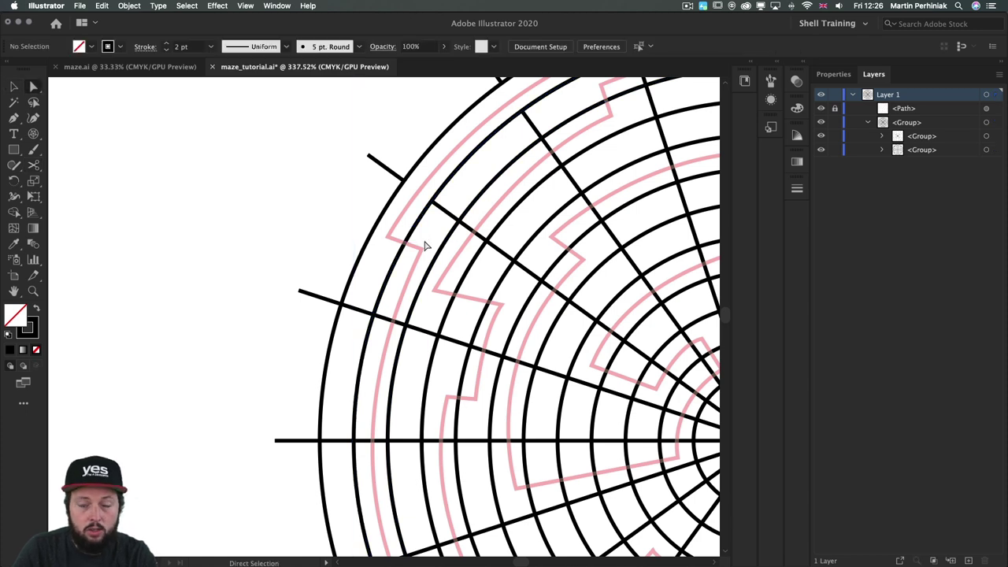
{"action": "left_click", "coordinate": [408, 242]}
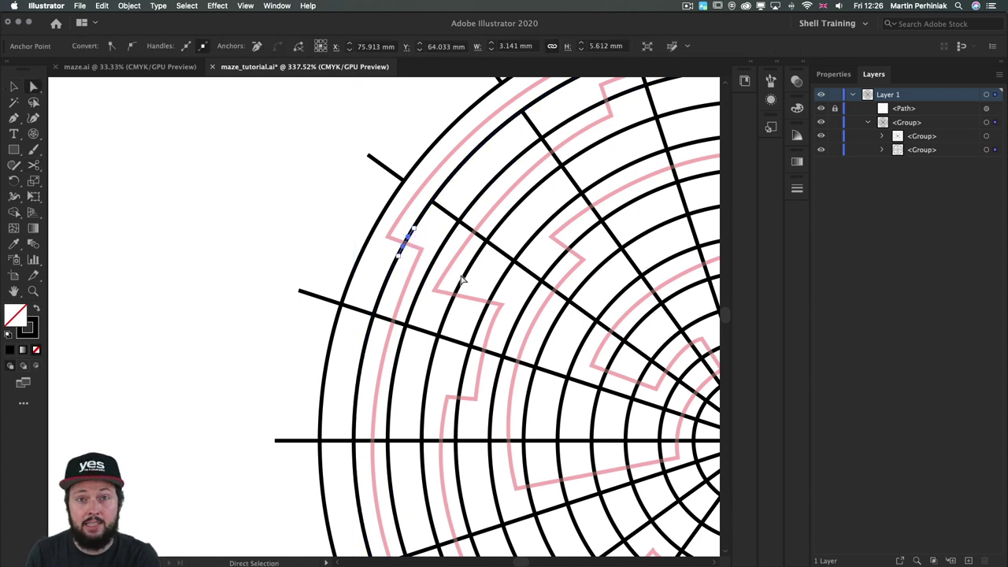
{"action": "key", "text": "Delete"}
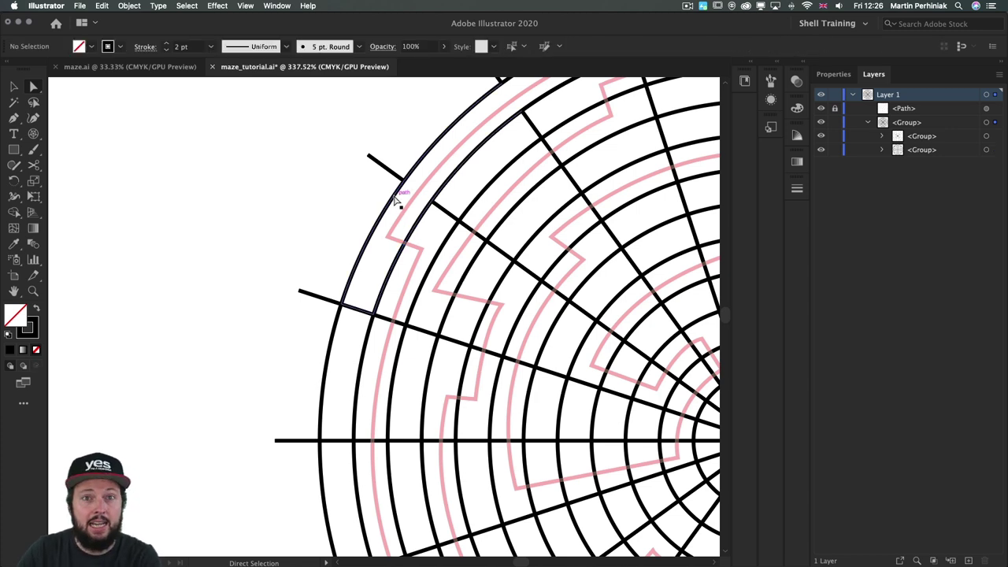
- Erase five spoke segments between rings along the path with the Shape Builder
{"action": "key", "text": "super+a"}
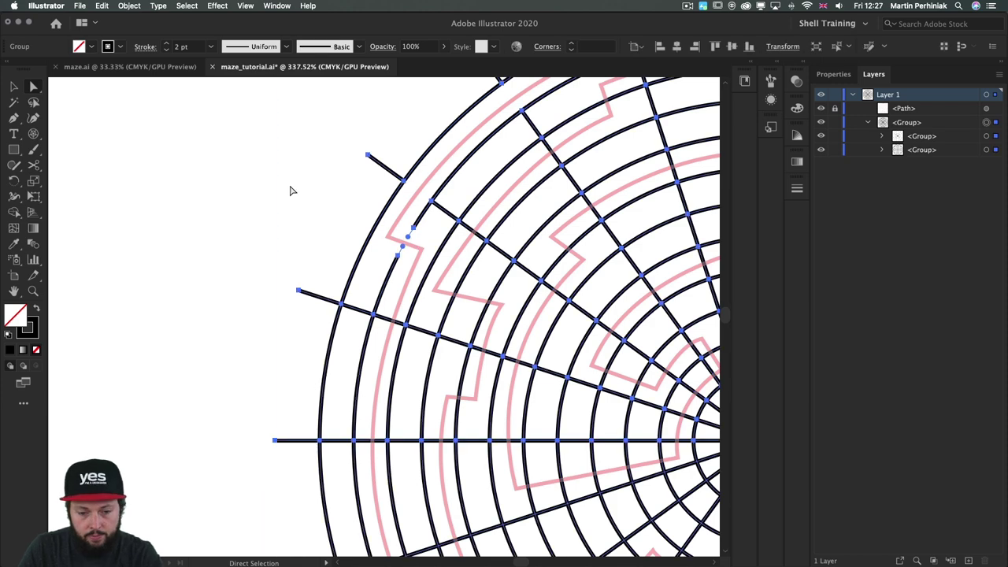
{"action": "key", "text": "shift+m"}
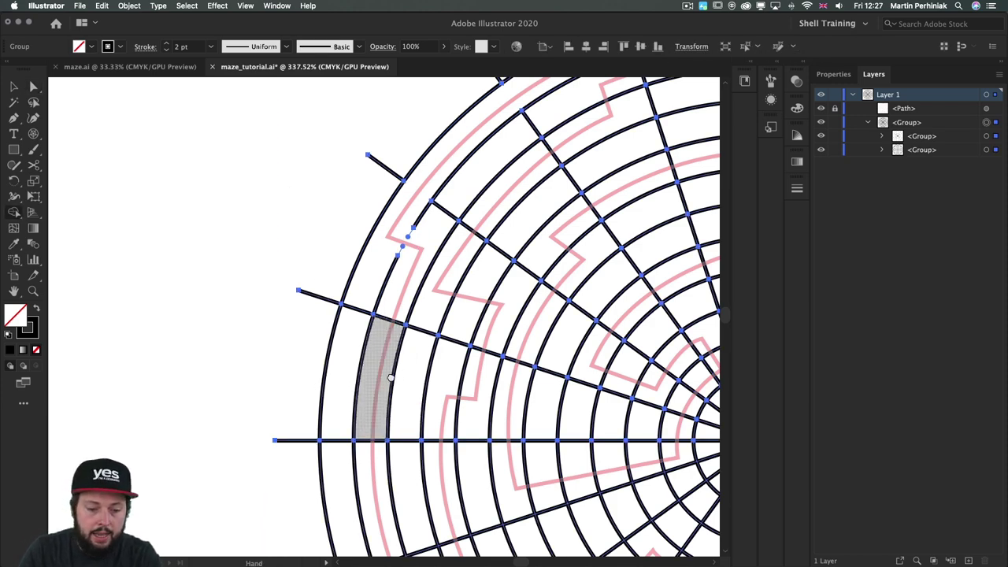
{"action": "scroll", "coordinate": [400, 337], "scroll_direction": "down", "scroll_amount": 5}
{"action": "scroll", "coordinate": [400, 337], "scroll_direction": "right", "scroll_amount": 3}
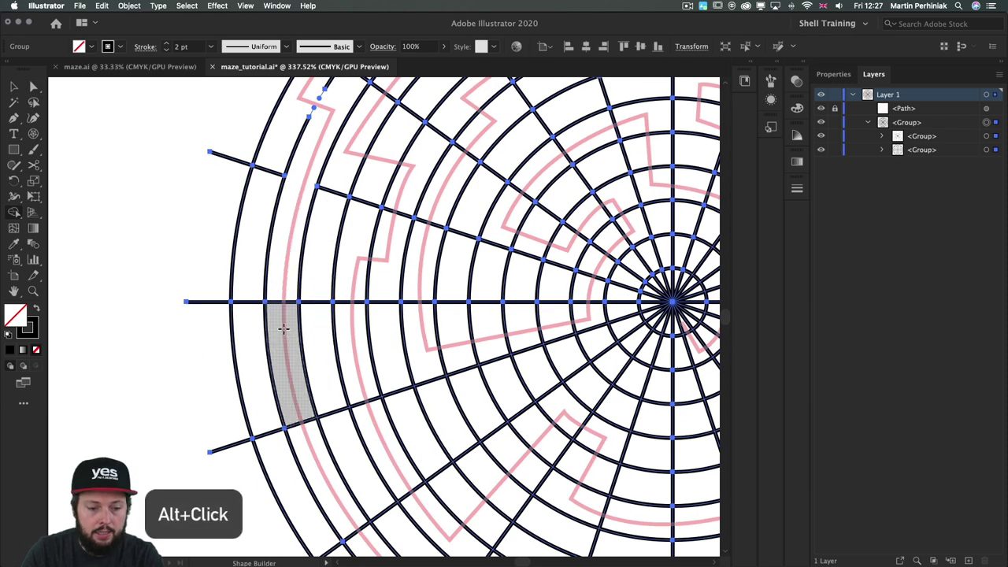
{"action": "left_click", "coordinate": [281, 301], "text": "alt"}
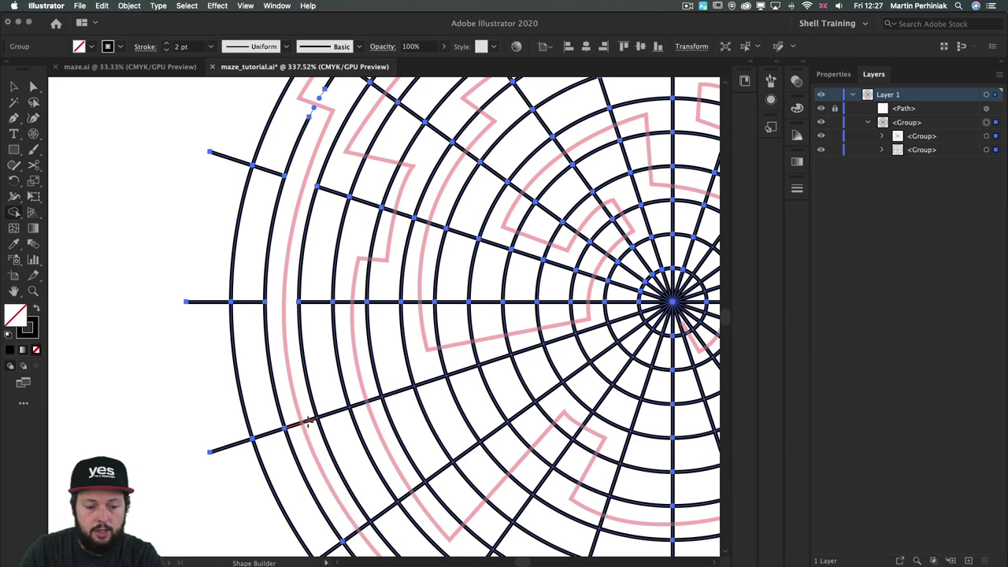
{"action": "scroll", "coordinate": [433, 271], "scroll_direction": "down", "scroll_amount": 5}
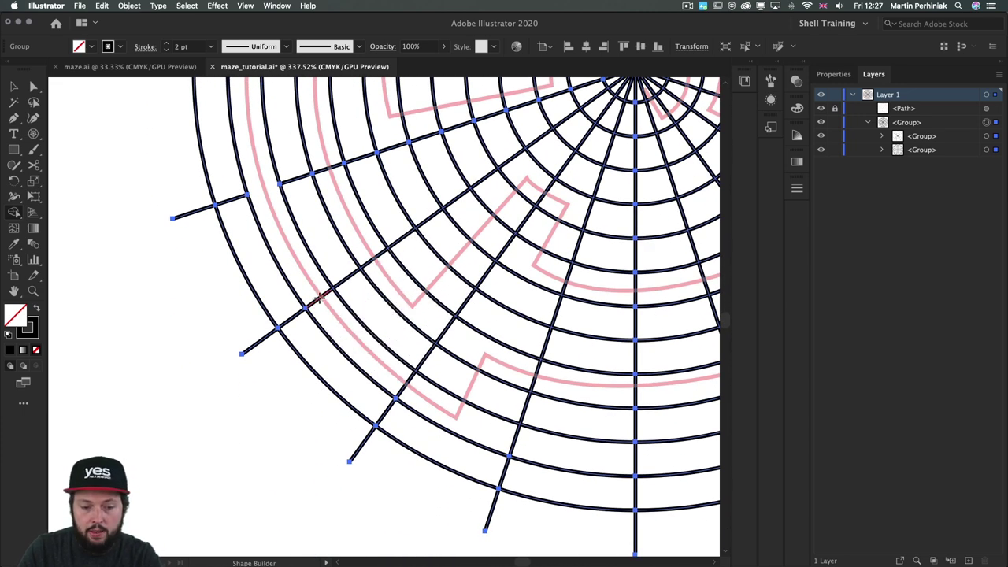
{"action": "left_click", "coordinate": [319, 298], "text": "alt"}
{"action": "left_click", "coordinate": [405, 385], "text": "alt"}
{"action": "mouse_move", "coordinate": [489, 347]}
{"action": "left_mouse_down"}
{"action": "mouse_move", "coordinate": [609, 390]}
{"action": "mouse_move", "coordinate": [461, 383]}
{"action": "left_mouse_up"}
{"action": "key", "text": "space"}
{"action": "left_click", "coordinate": [590, 364], "text": "alt"}
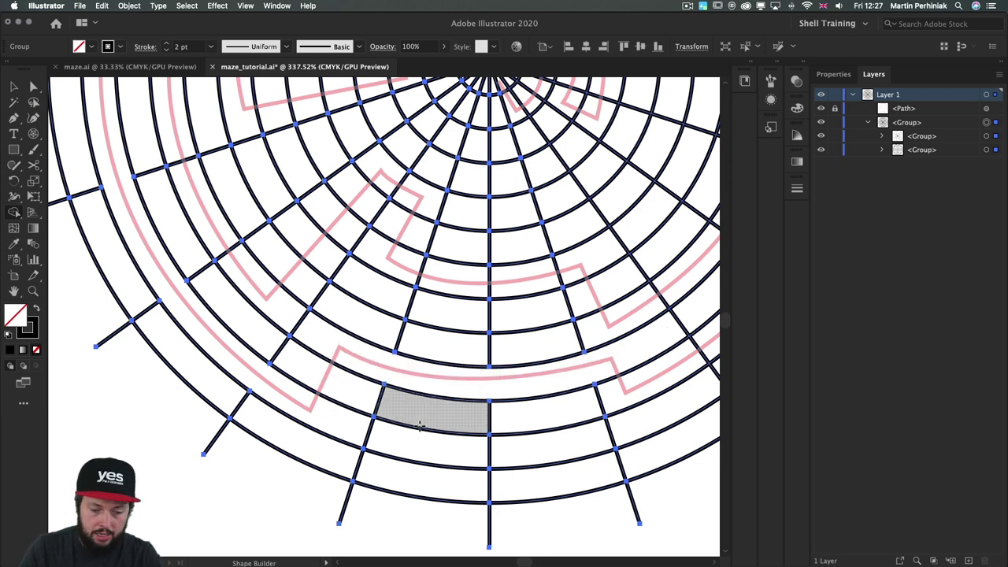
- Cut the ring beside the red path's turn, reshape its end, and delete the small cut piece
{"action": "key", "text": "c"}
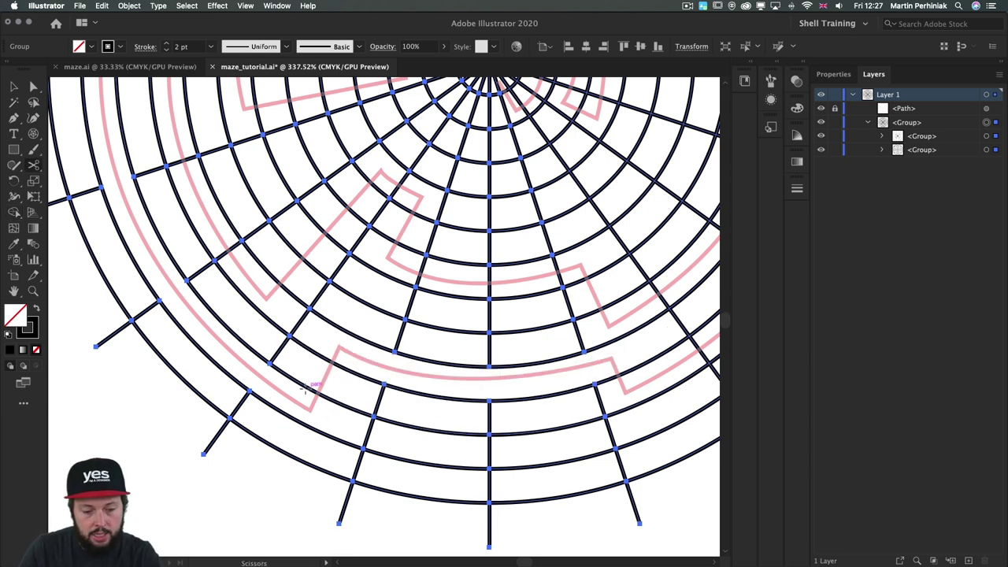
{"action": "left_click", "coordinate": [345, 404]}
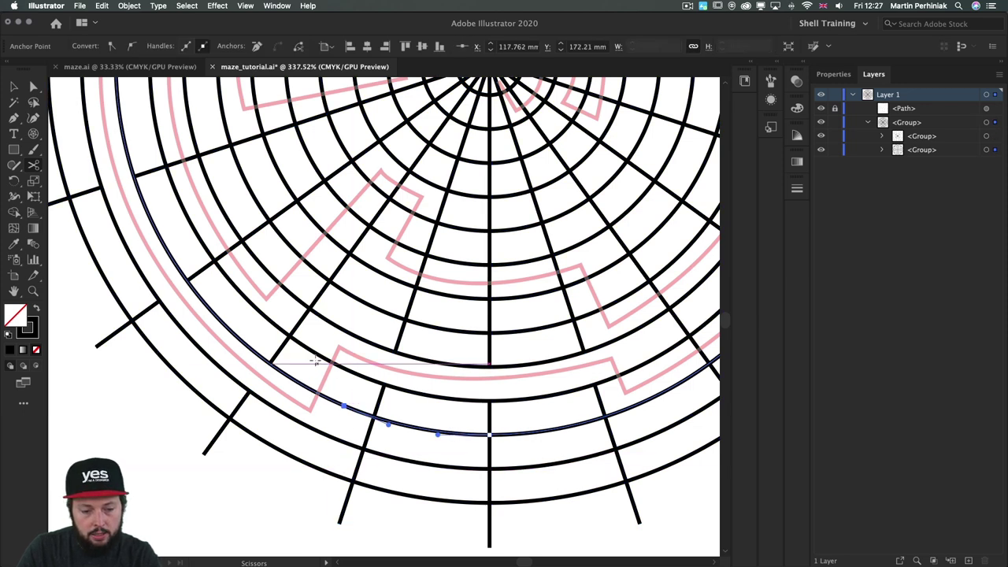
{"action": "key", "text": "a"}
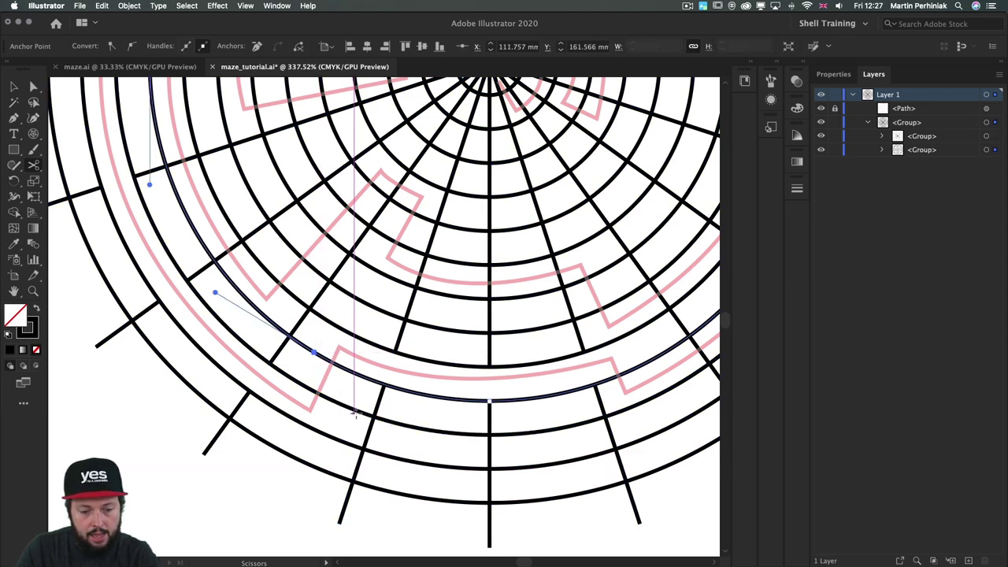
{"action": "left_click", "coordinate": [363, 414]}
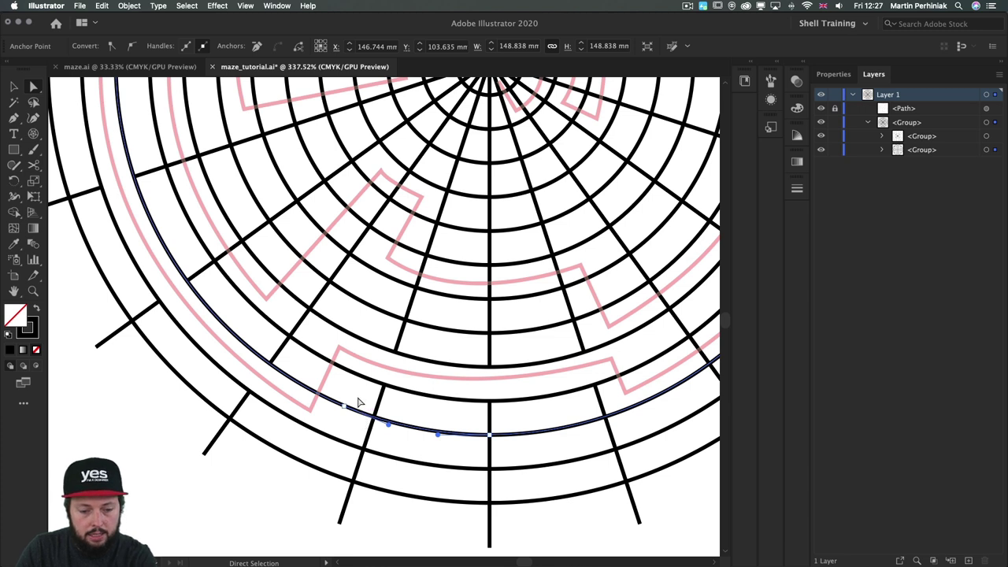
{"action": "key", "text": "super+shift+a"}
{"action": "left_click", "coordinate": [359, 410]}
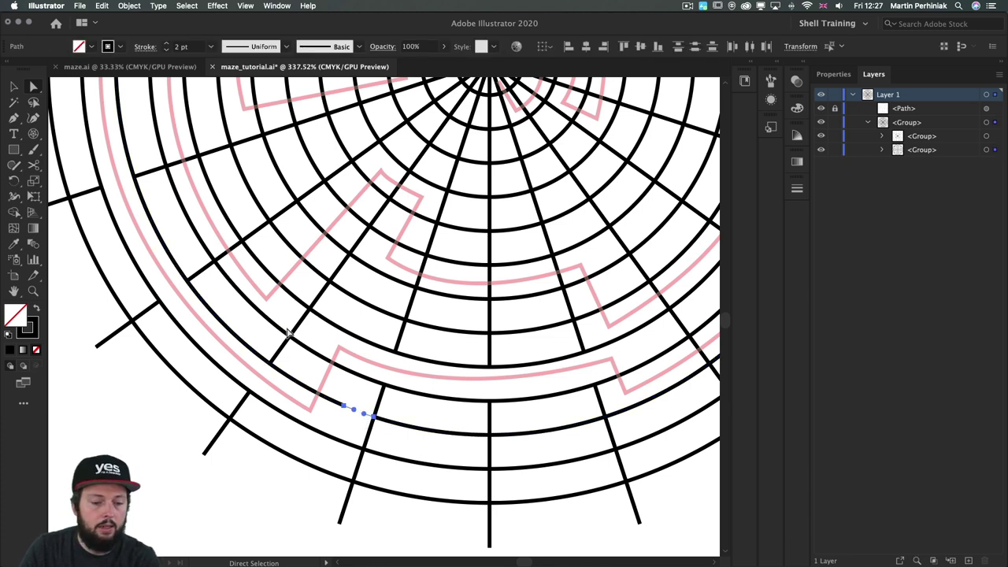
{"action": "left_click_drag", "start_coordinate": [364, 412], "coordinate": [290, 336]}
{"action": "key", "text": "c"}
{"action": "left_click", "coordinate": [309, 352]}
{"action": "key", "text": "a"}
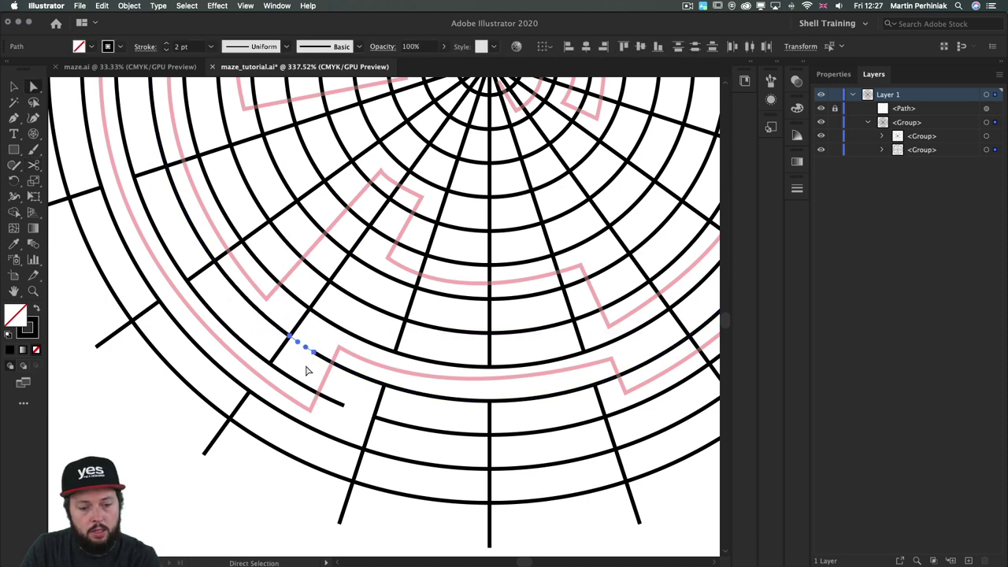
{"action": "key", "text": "Delete"}
- Cut the next ring stretch at two radial-line crossings and select the short piece
{"action": "scroll", "coordinate": [410, 361], "scroll_direction": "right", "scroll_amount": 3}
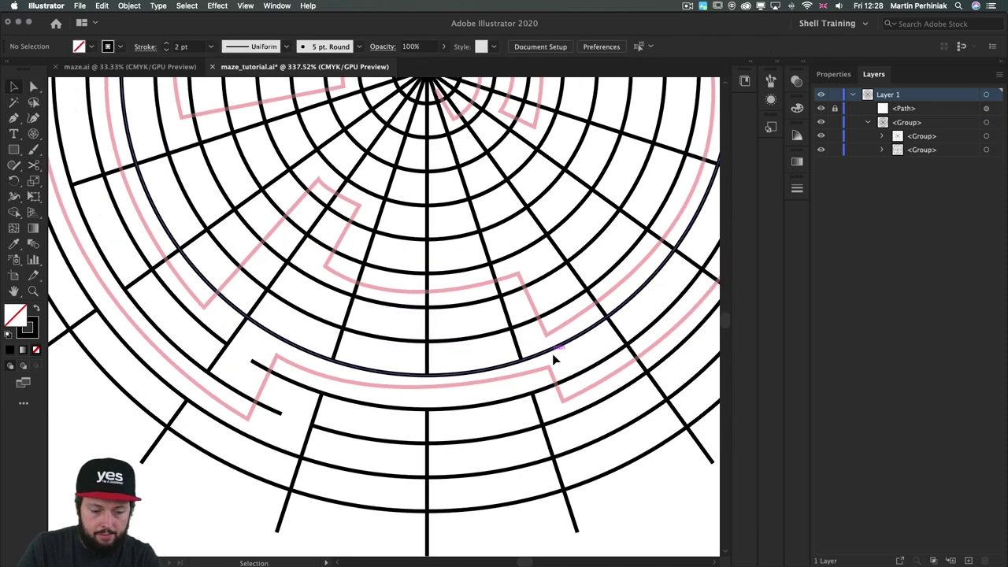
{"action": "left_click_drag", "start_coordinate": [555, 362], "coordinate": [437, 364]}
{"action": "left_click", "coordinate": [437, 366]}
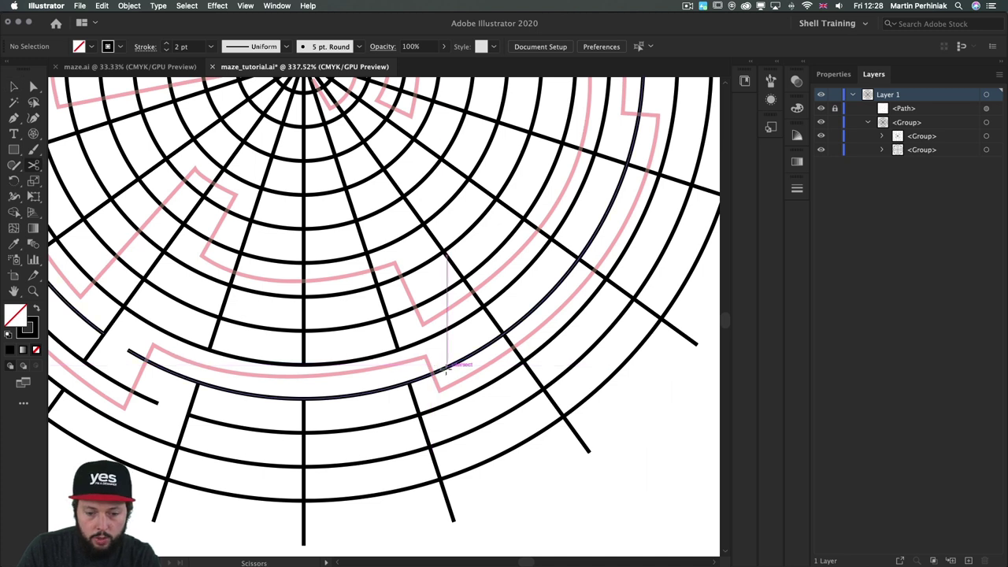
{"action": "key", "text": "c"}
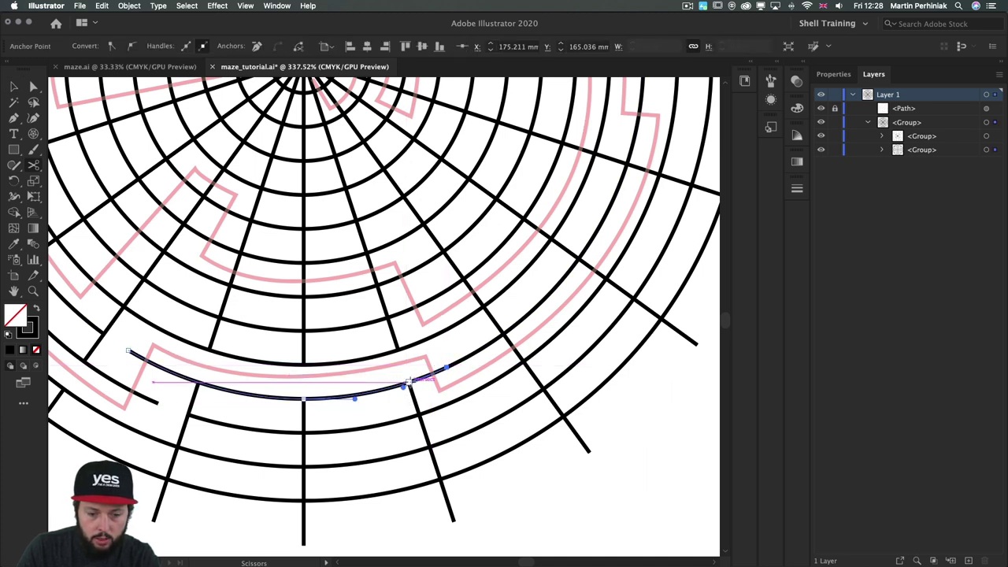
{"action": "left_click", "coordinate": [429, 383]}
{"action": "key", "text": "a"}
{"action": "left_click", "coordinate": [430, 381]}
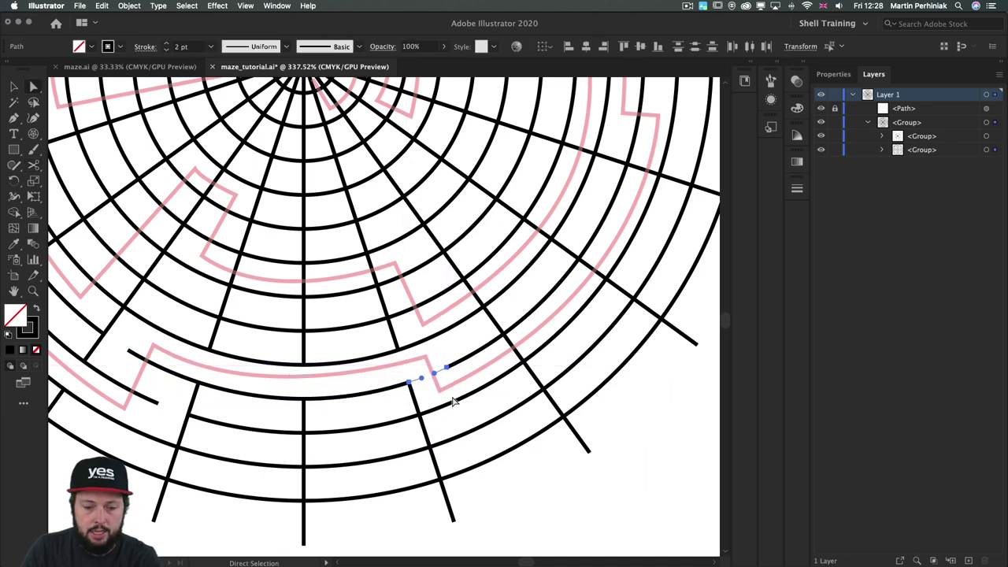
{"action": "key", "text": "super+a"}
{"action": "key", "text": "shift+m"}
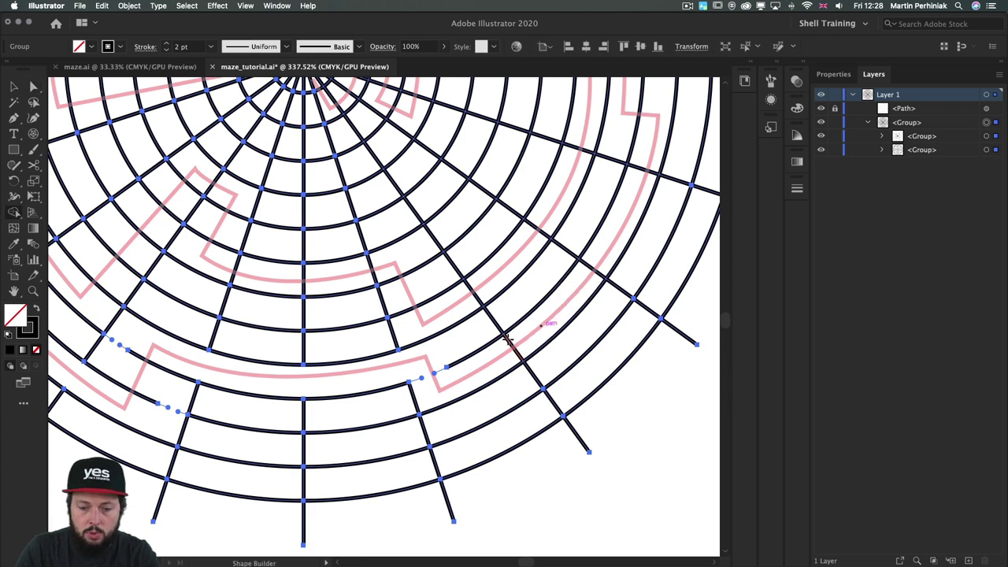
- Cut another ring at two radial crossings and delete both the long arc and the leftover piece
{"action": "scroll", "coordinate": [590, 263], "scroll_direction": "up", "scroll_amount": 5}
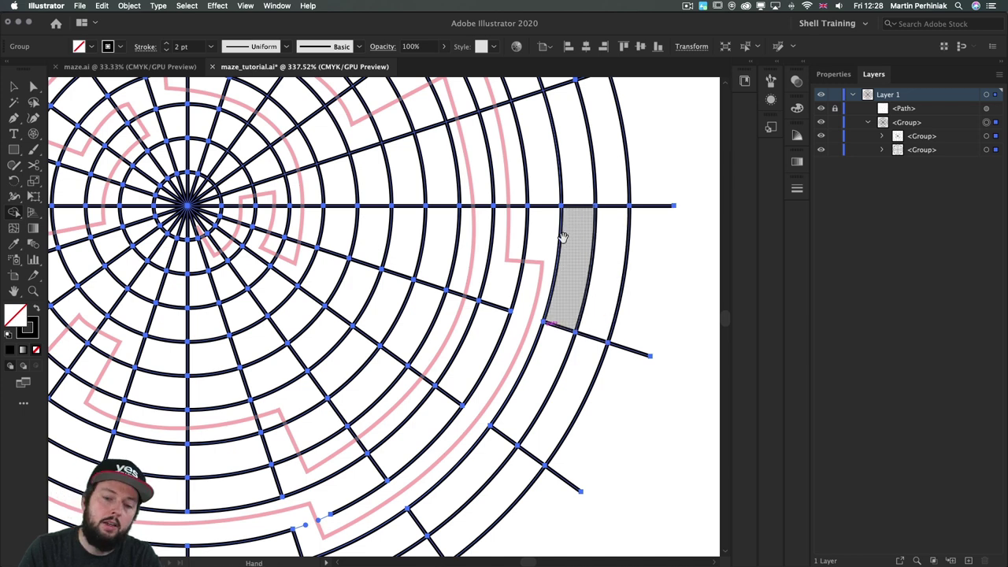
{"action": "key", "text": "super+shift+a"}
{"action": "key", "text": "c"}
{"action": "scroll", "coordinate": [519, 317], "scroll_direction": "up", "scroll_amount": 2}
{"action": "left_click", "coordinate": [515, 319]}
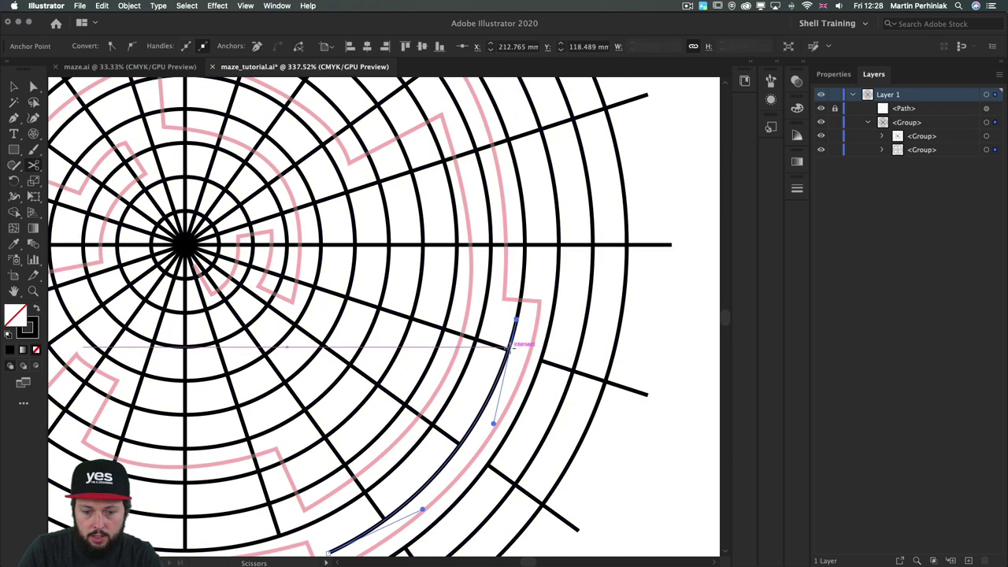
{"action": "left_click", "coordinate": [507, 340]}
{"action": "key", "text": "a"}
{"action": "key", "text": "Delete"}
{"action": "left_click", "coordinate": [513, 333]}
{"action": "key", "text": "Delete"}
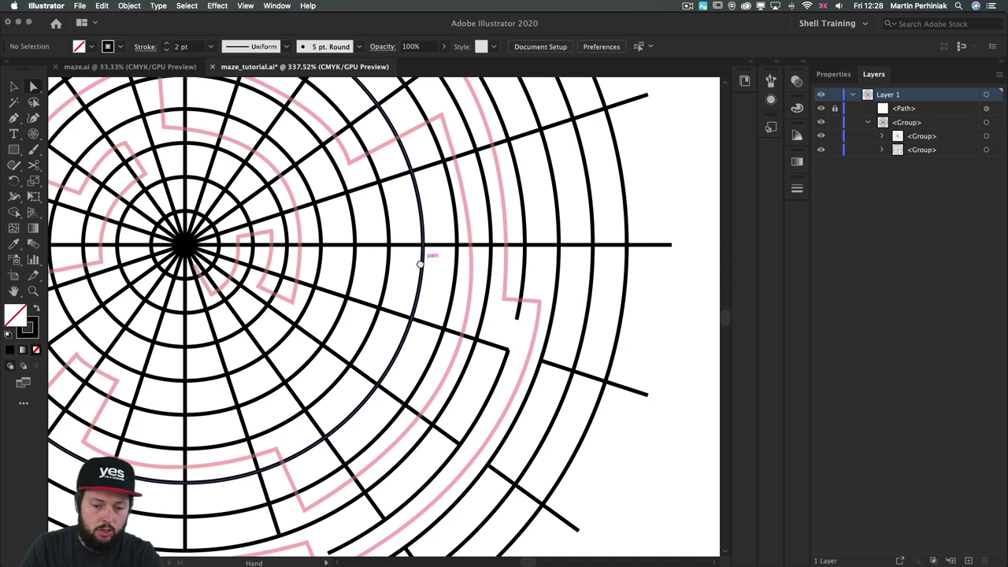
{"action": "scroll", "coordinate": [551, 295], "scroll_direction": "up", "scroll_amount": 2}
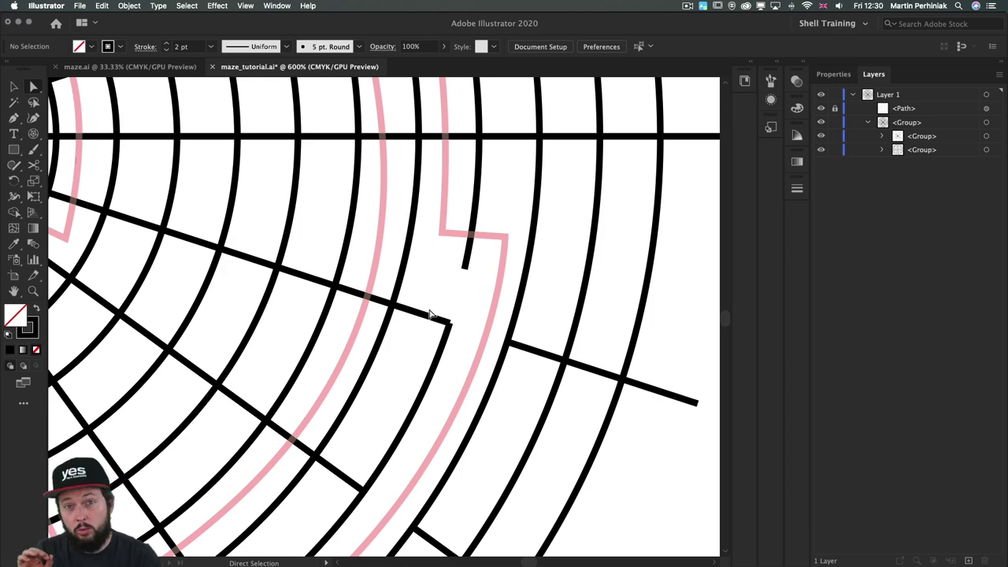
- Inspect the maze group, the corner's diagonal line and the curved wall below it
{"action": "scroll", "coordinate": [443, 315], "scroll_direction": "up", "scroll_amount": 2}
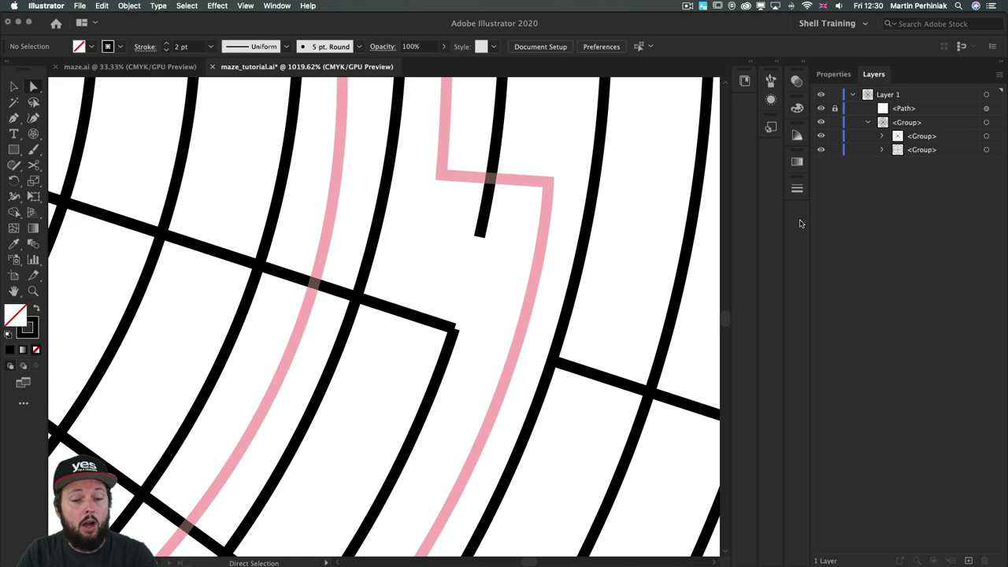
{"action": "left_click", "coordinate": [989, 123]}
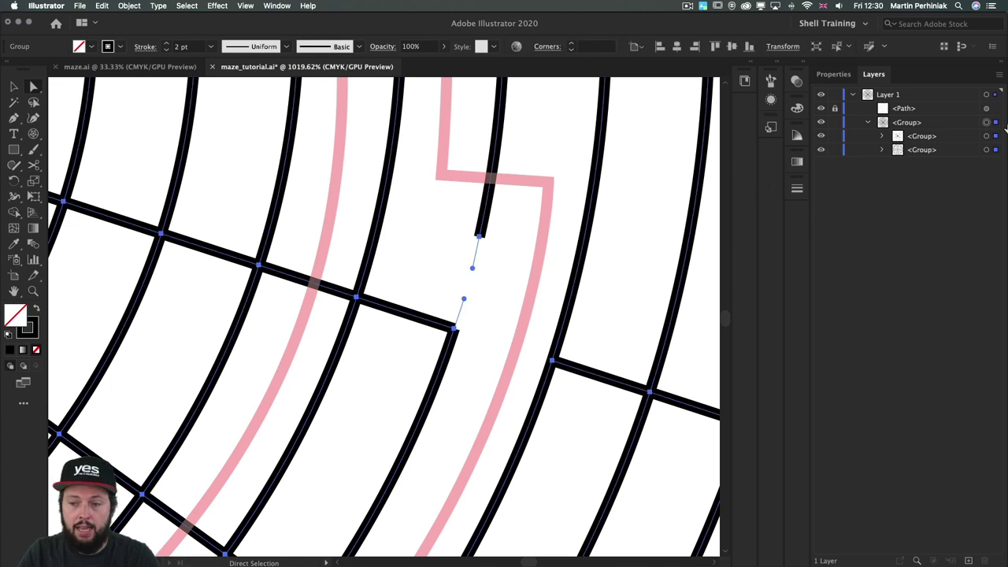
{"action": "left_click", "coordinate": [506, 311]}
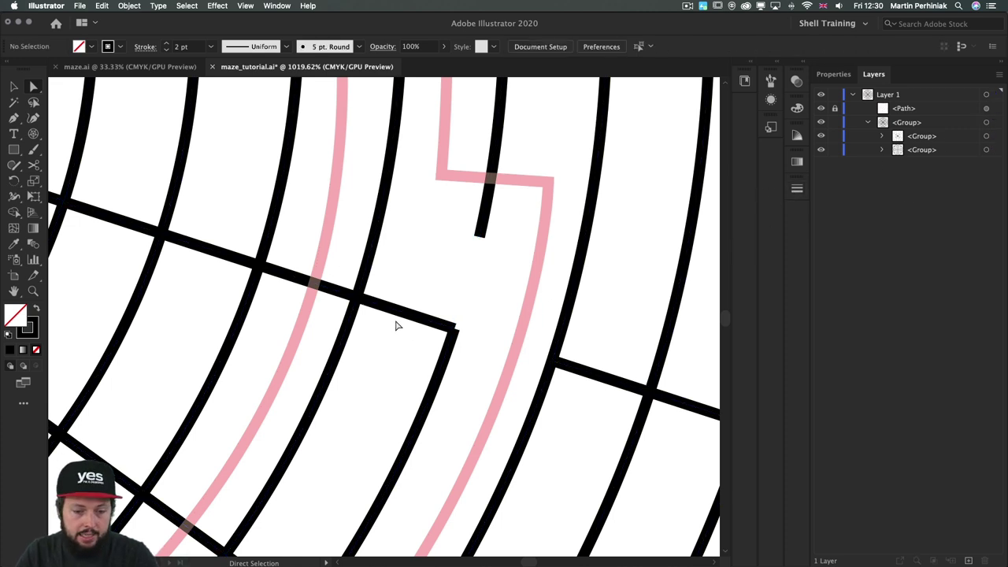
{"action": "left_click", "coordinate": [408, 313]}
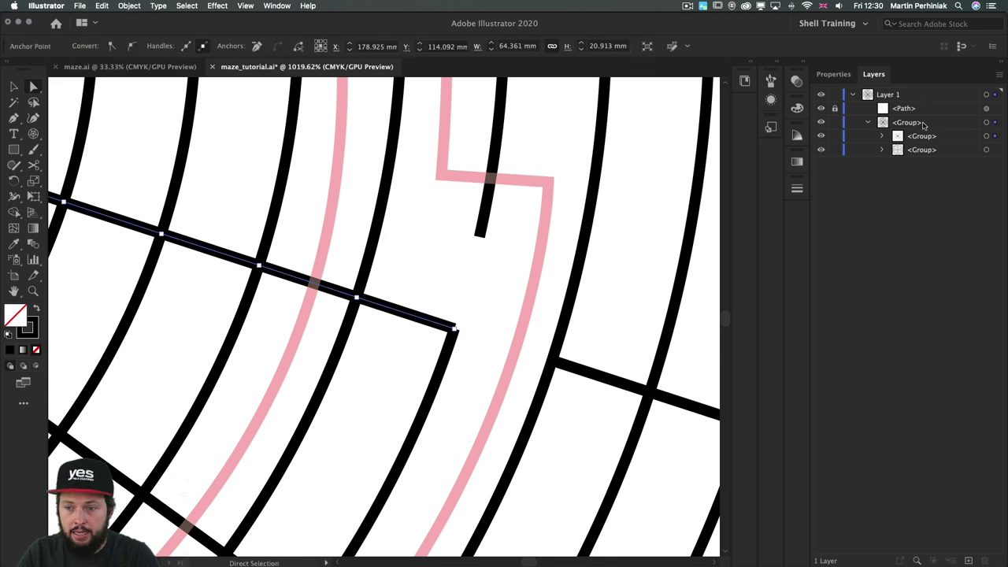
{"action": "left_click", "coordinate": [446, 367]}
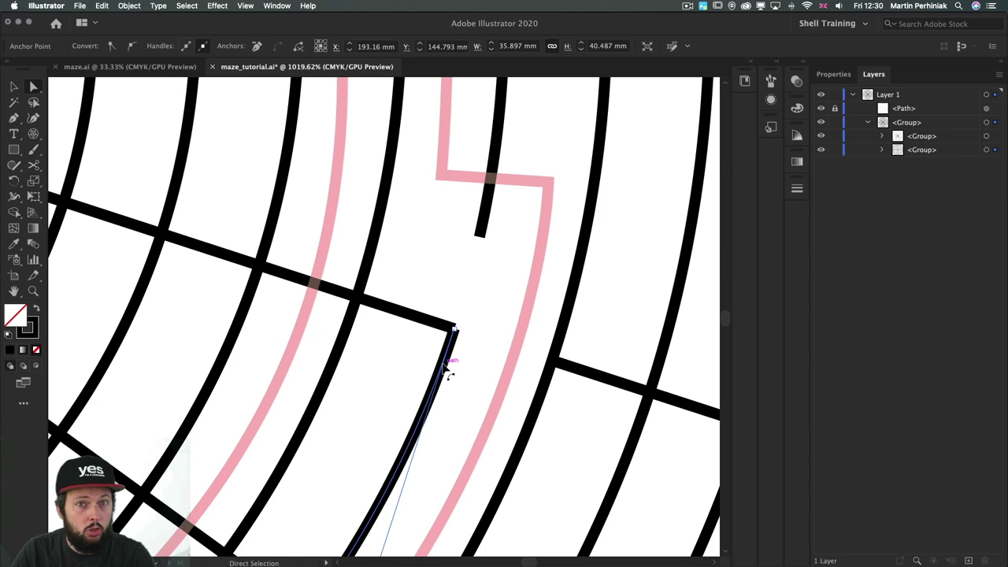
{"action": "left_click", "coordinate": [445, 311]}
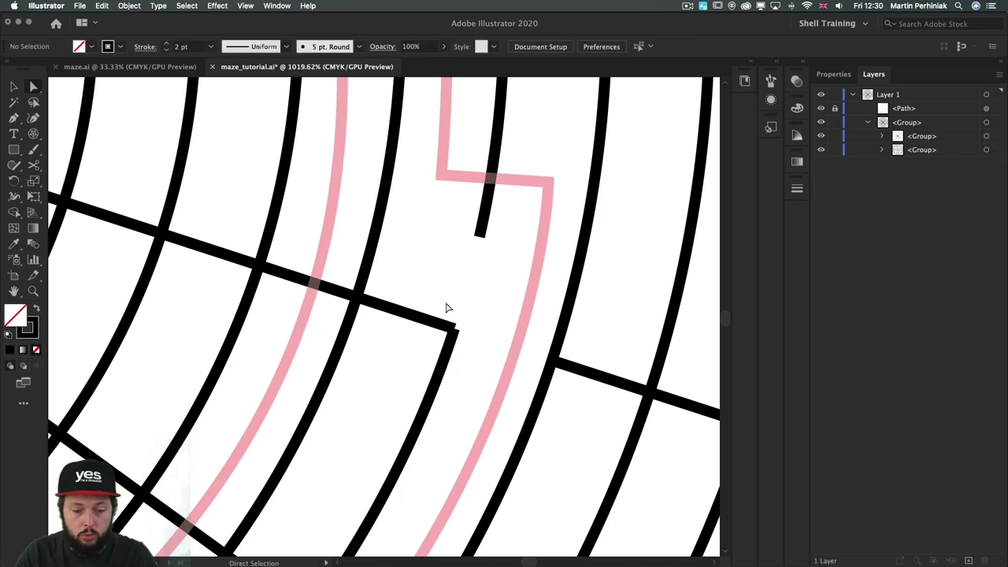
- Ungroup both line groups from the Layers panel and regroup all paths as one group
{"action": "left_click", "coordinate": [988, 137]}
{"action": "left_click", "coordinate": [987, 151], "text": "shift"}
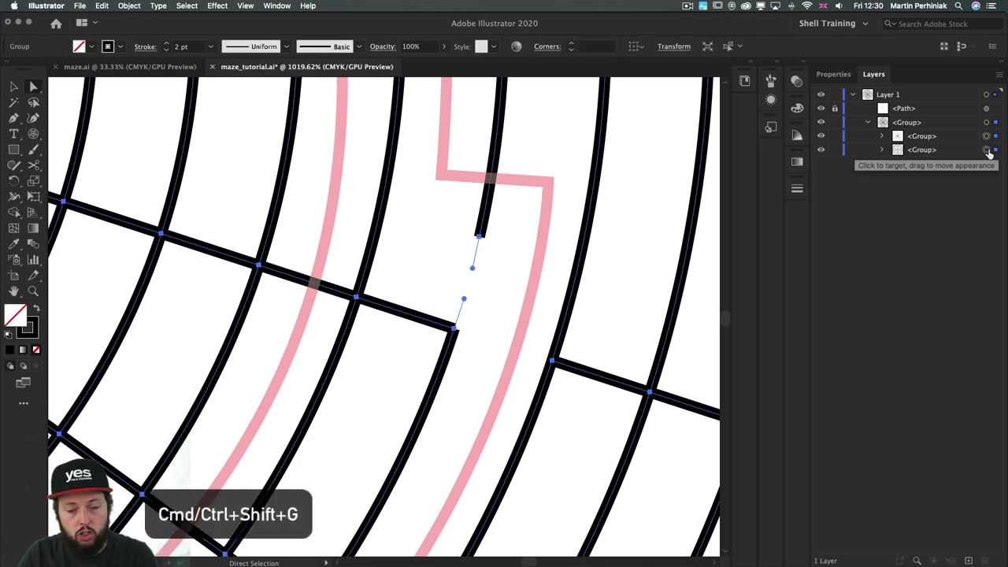
{"action": "key", "text": "super+shift+g"}
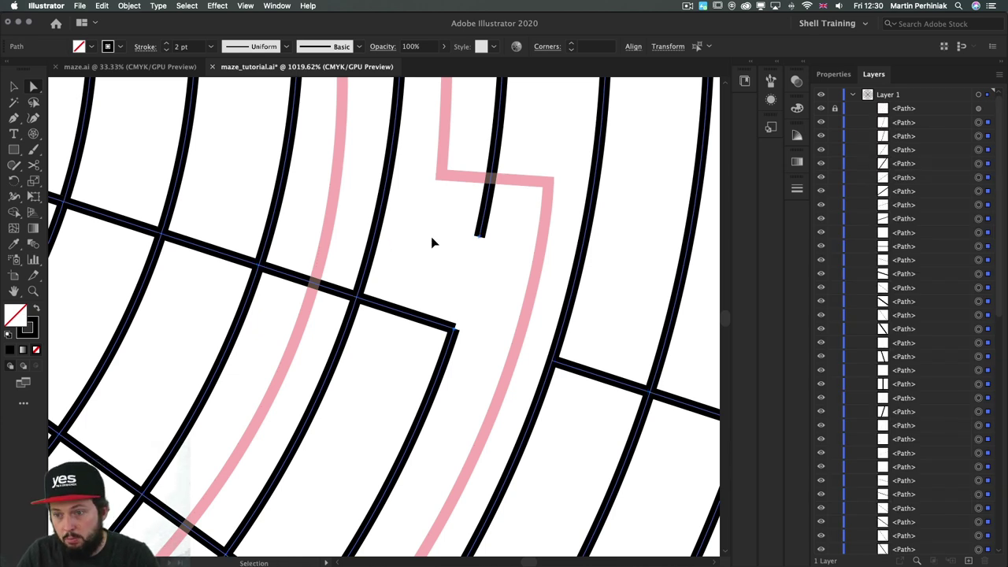
{"action": "key", "text": "super+g"}
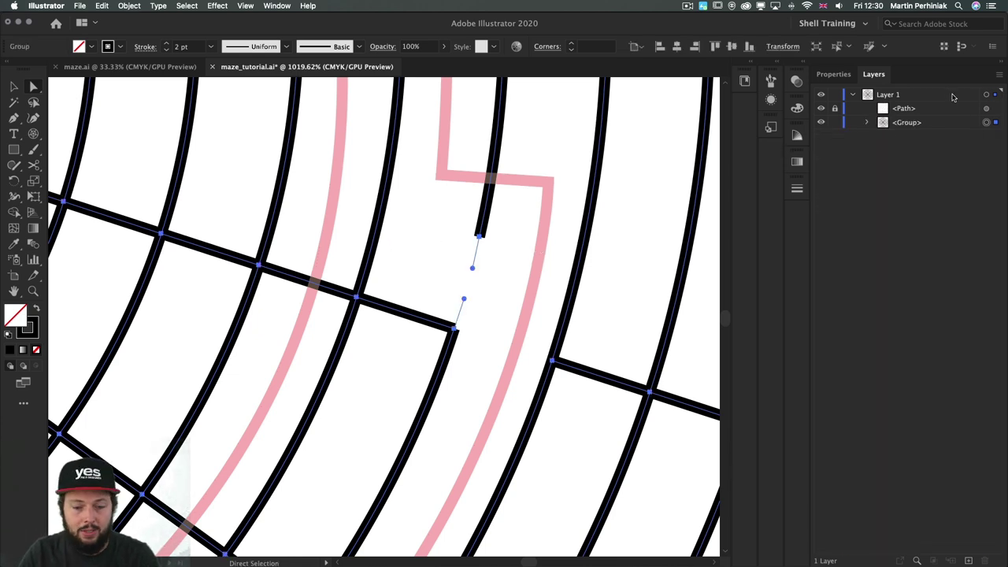
- Marquee the two corner end anchors and join the diagonal line with the curved wall
{"action": "key", "text": "super+minus"}
{"action": "left_click", "coordinate": [463, 211]}
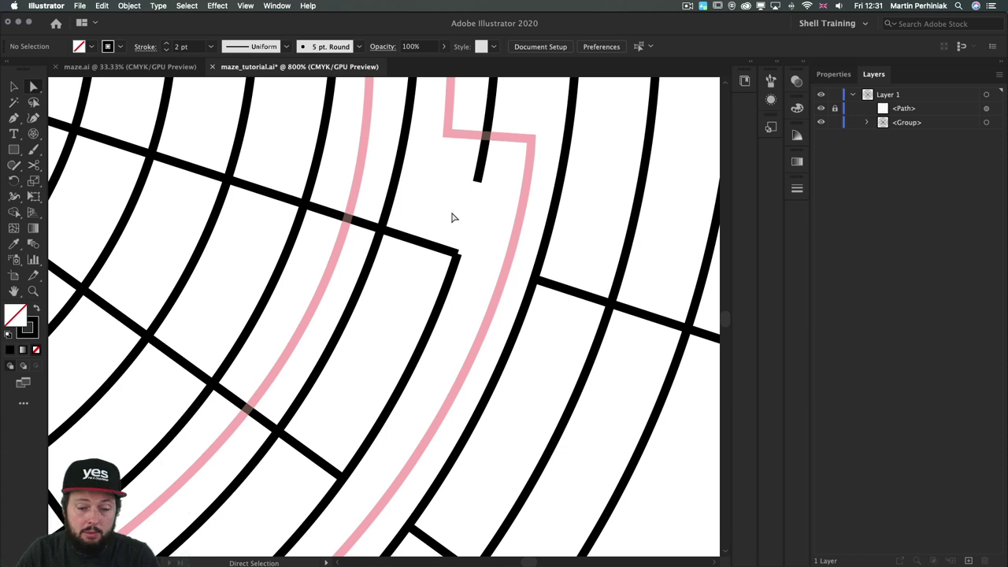
{"action": "left_click_drag", "start_coordinate": [427, 221], "coordinate": [481, 279]}
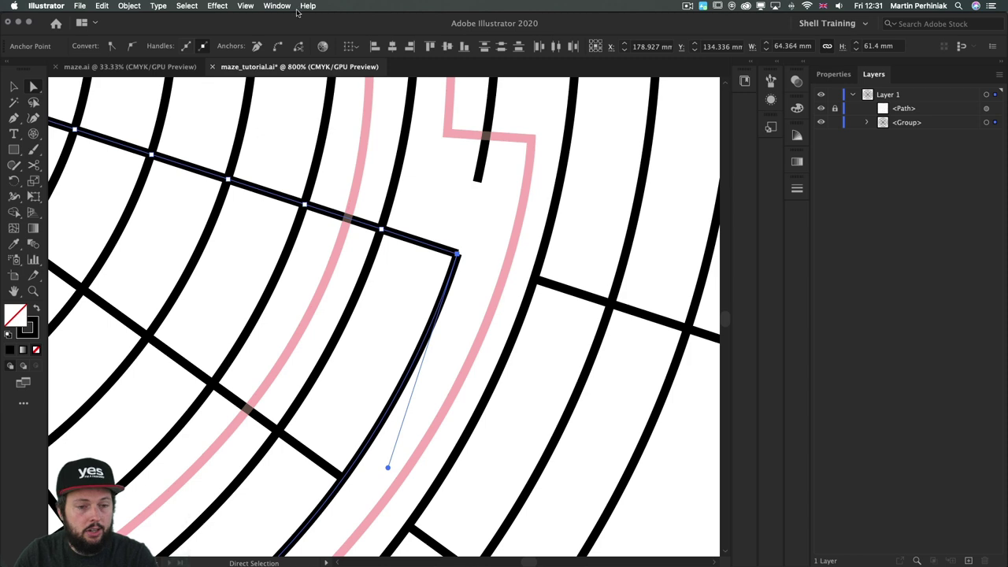
{"action": "left_click", "coordinate": [280, 47]}
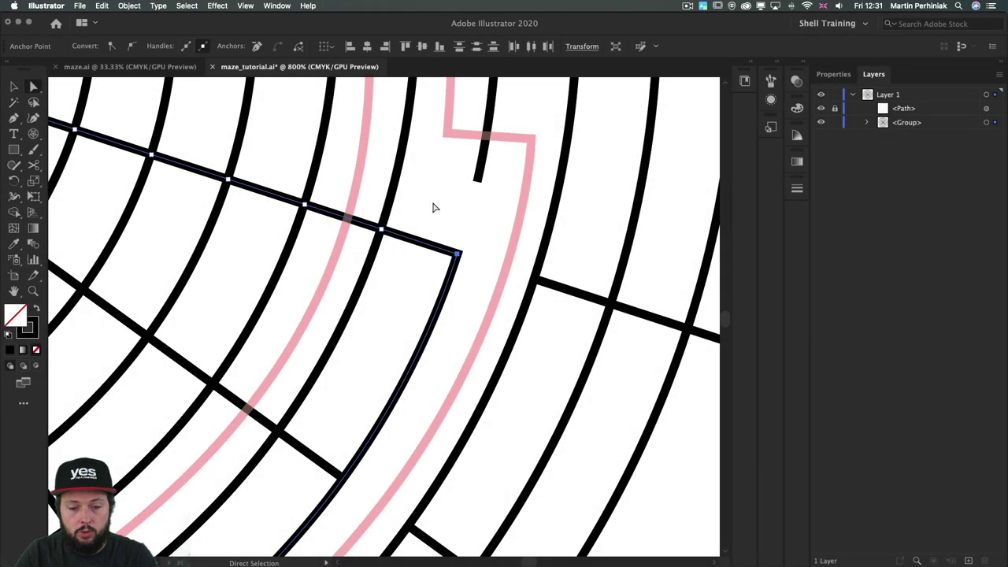
{"action": "left_click", "coordinate": [434, 211]}
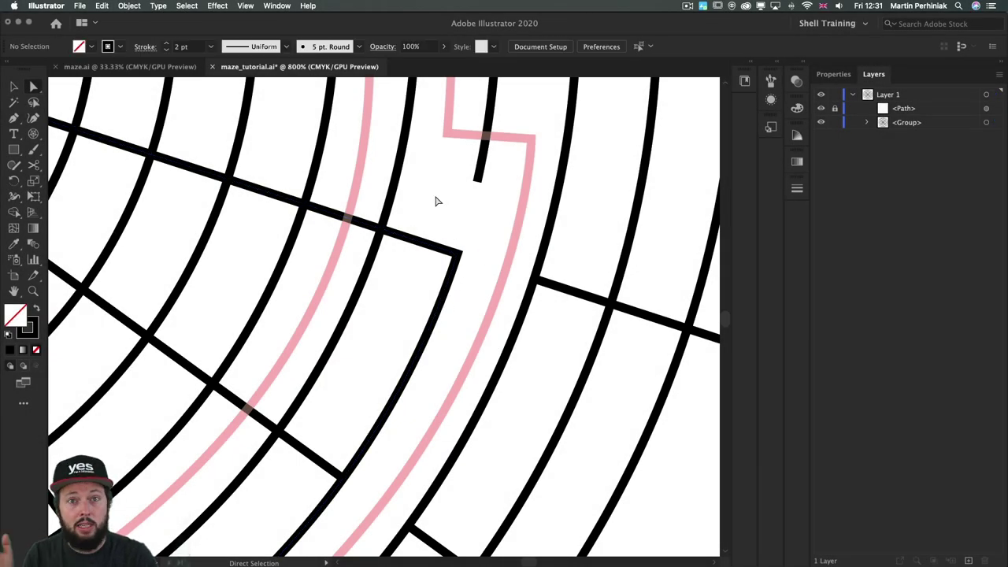
- Zoom to fit the whole maze on screen with Cmd+0
{"action": "key", "text": "super+0"}
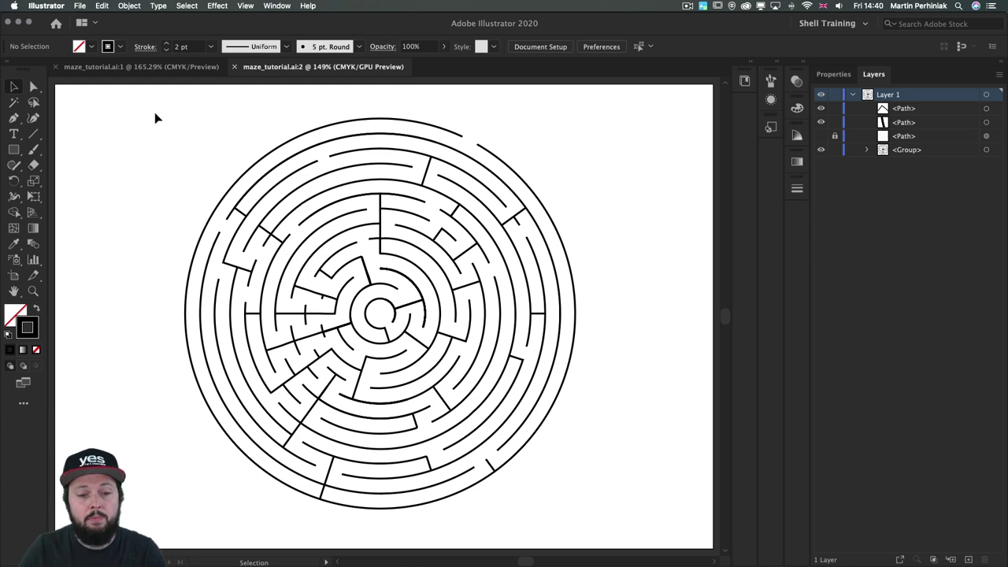
- Select the entire maze and apply Object > Compound Path > Make to all walls
{"action": "left_click_drag", "start_coordinate": [153, 111], "coordinate": [616, 523]}
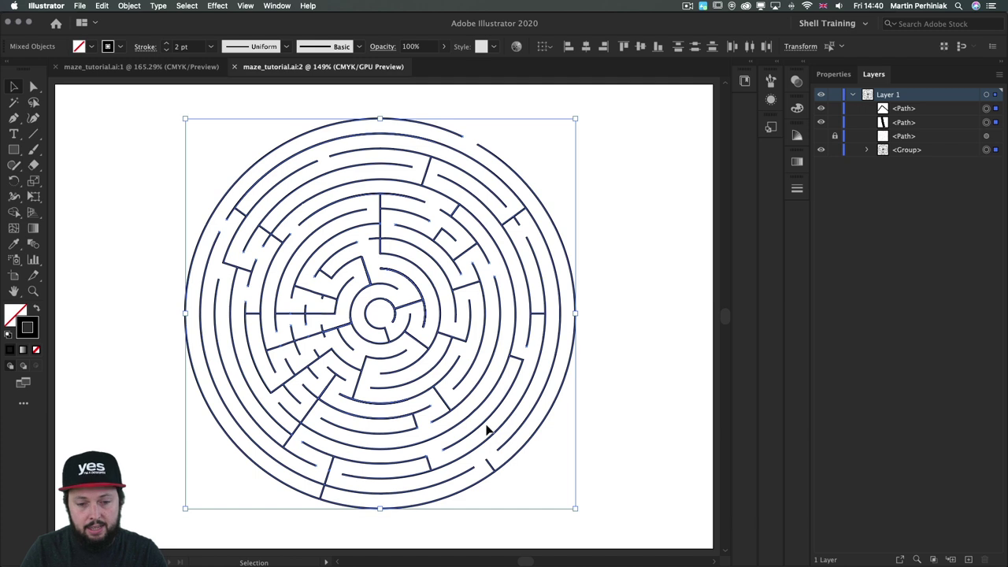
{"action": "left_click", "coordinate": [866, 150]}
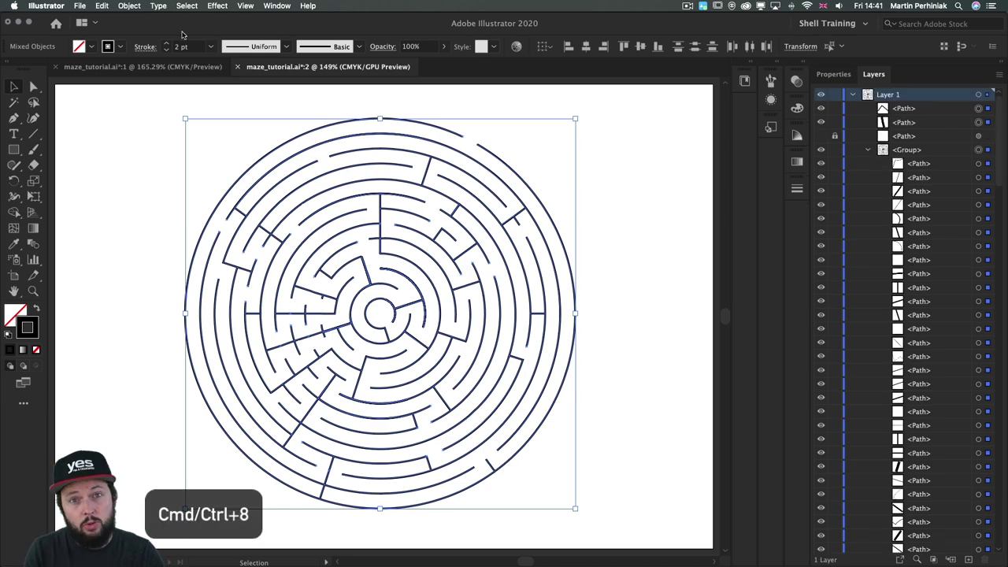
{"action": "left_click", "coordinate": [129, 5]}
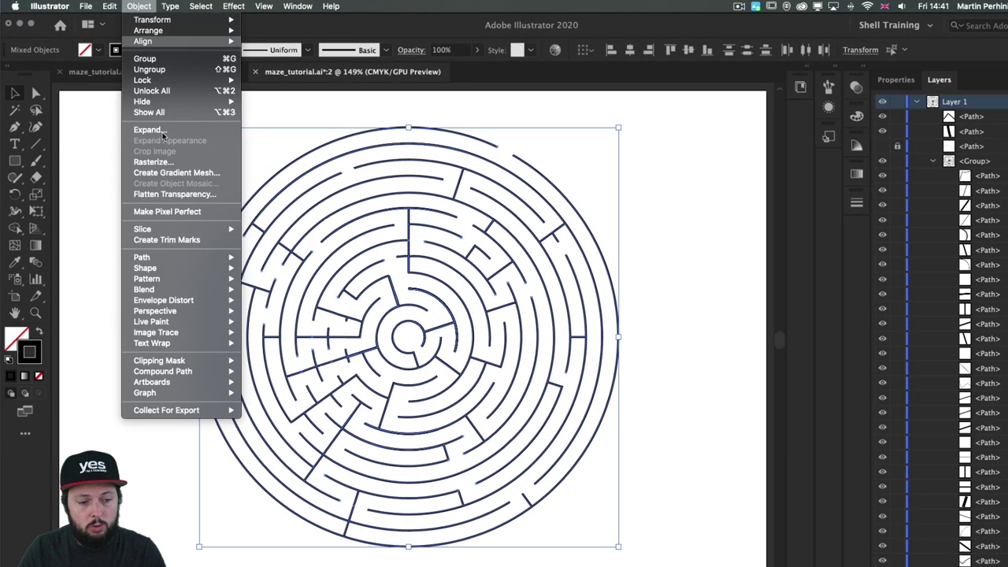
{"action": "mouse_move", "coordinate": [176, 375]}
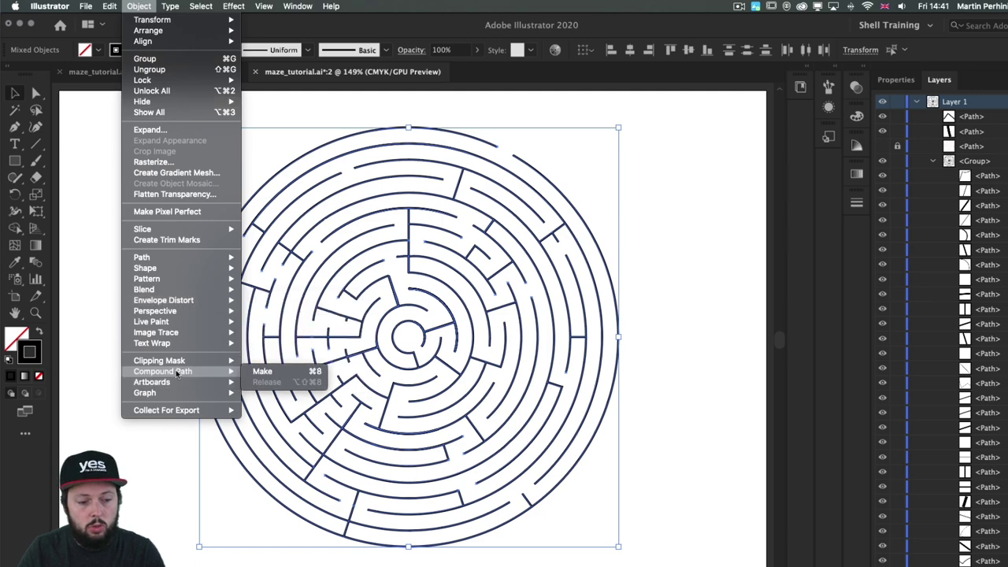
{"action": "left_click", "coordinate": [266, 372]}
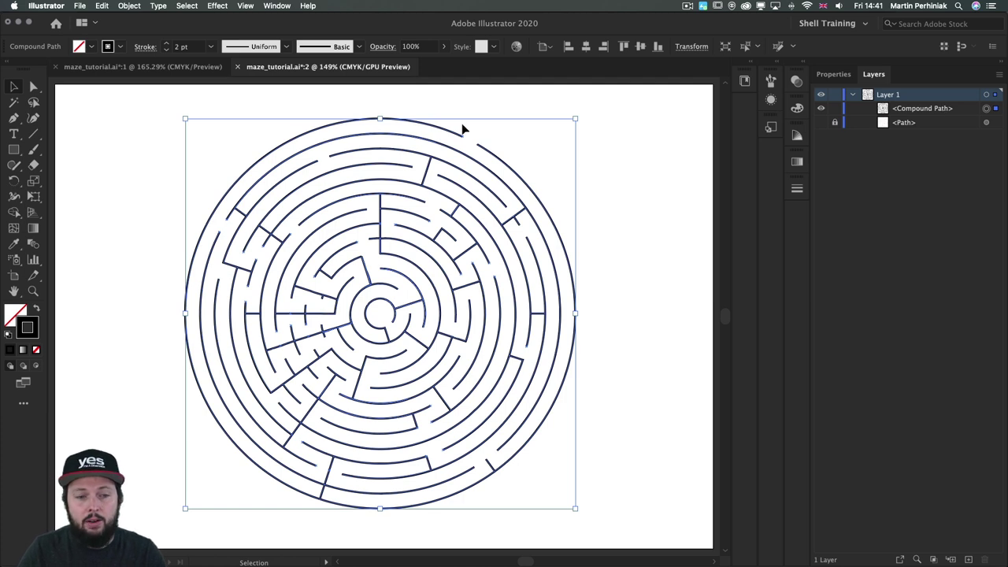
{"action": "left_click", "coordinate": [619, 166]}
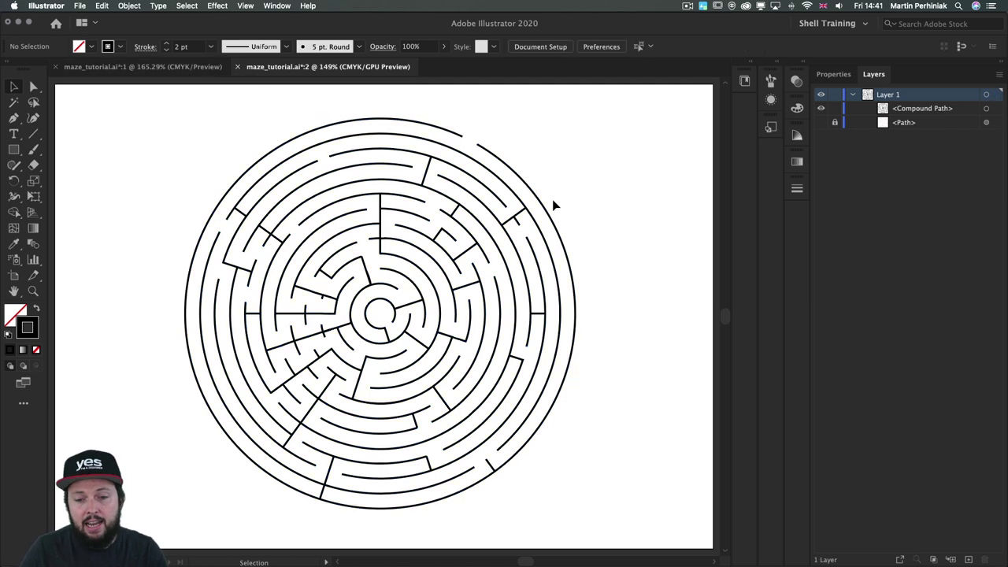
- Apply the Orange, Yellow gradient to the maze stroke and raise the weight to 5 pt
{"action": "left_click", "coordinate": [541, 207]}
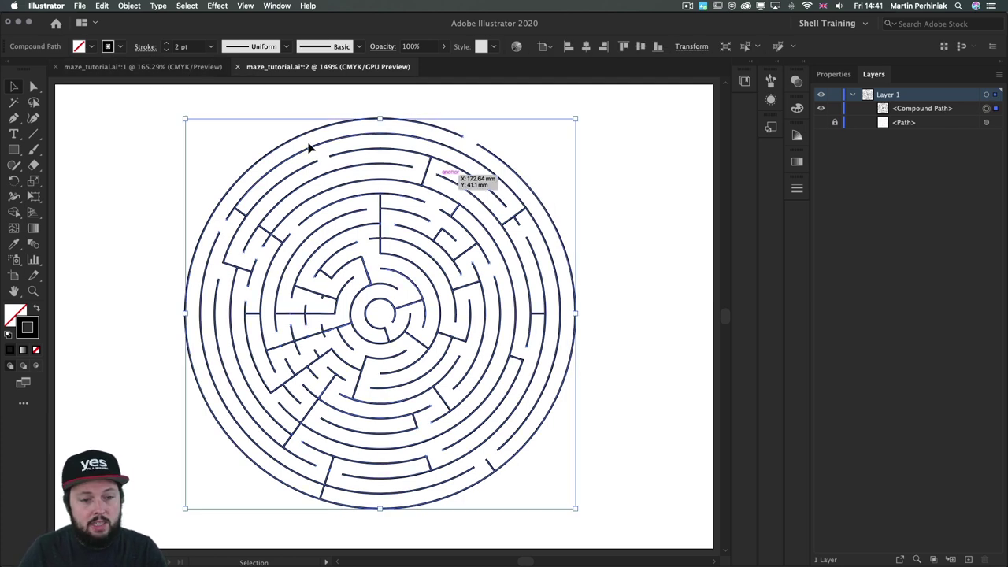
{"action": "left_click", "coordinate": [121, 47]}
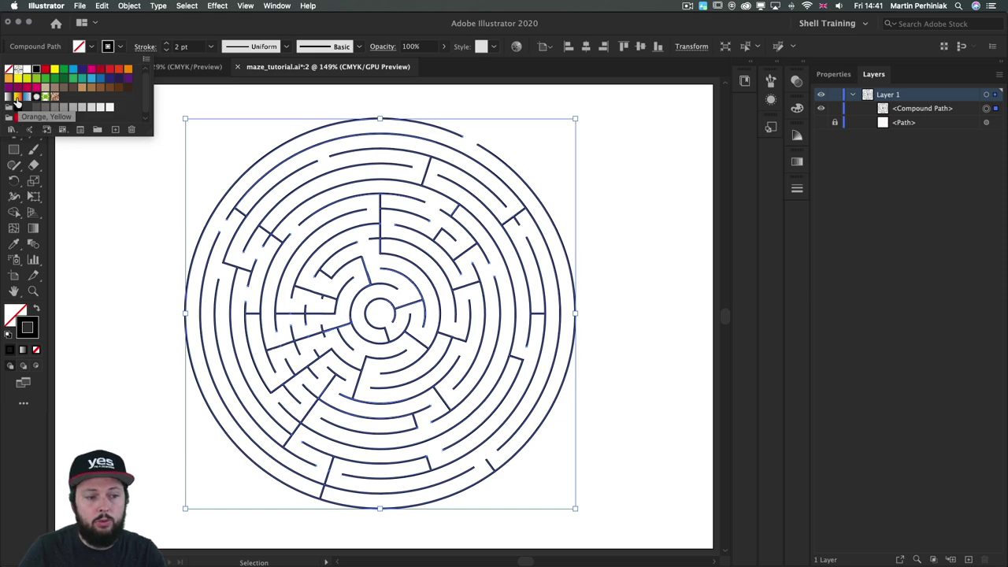
{"action": "left_click", "coordinate": [18, 103]}
{"action": "left_click", "coordinate": [632, 161]}
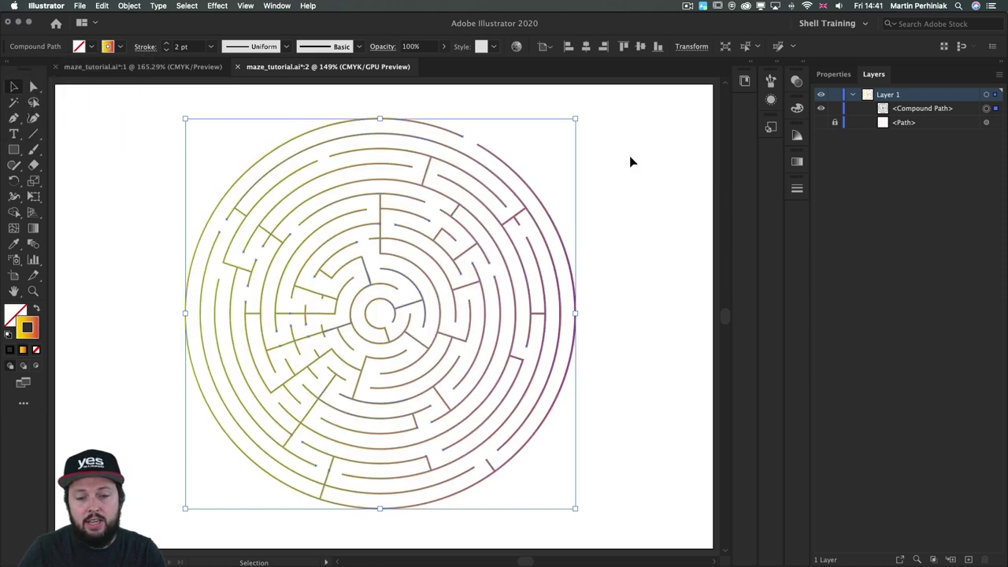
{"action": "left_click", "coordinate": [631, 160]}
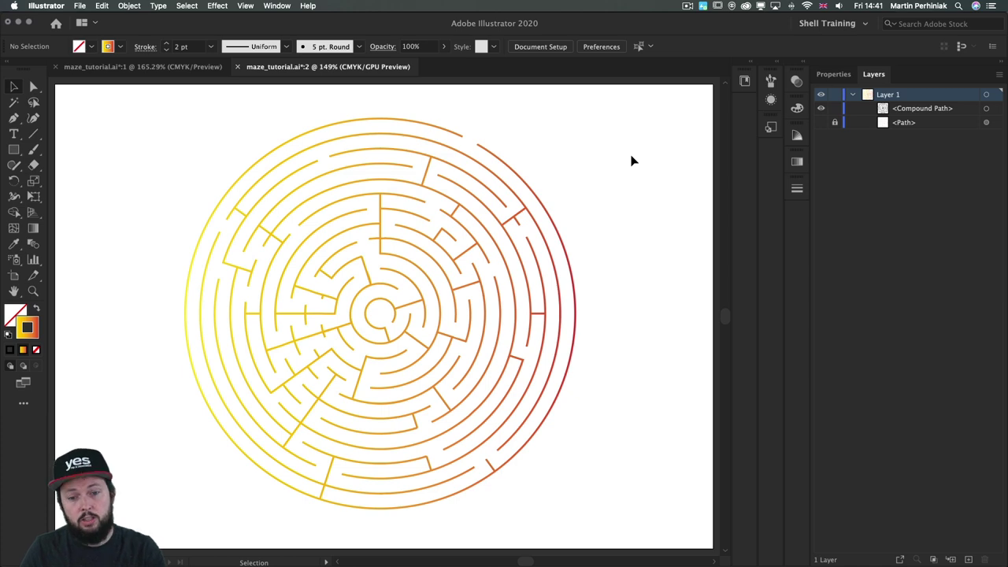
{"action": "left_click_drag", "start_coordinate": [527, 162], "coordinate": [182, 150]}
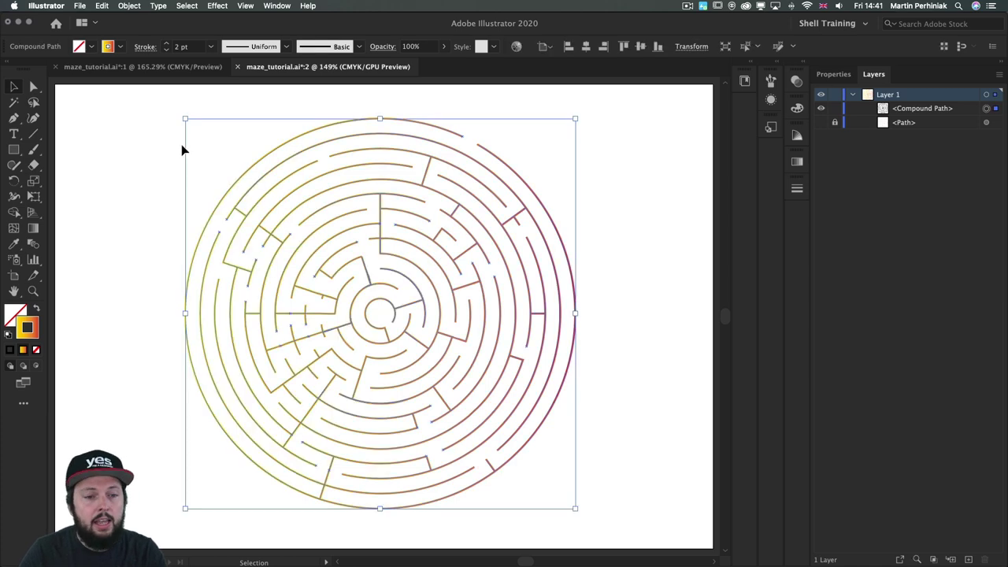
{"action": "left_click", "coordinate": [166, 43]}
{"action": "left_click", "coordinate": [166, 43]}
{"action": "left_click", "coordinate": [166, 43]}
{"action": "left_click", "coordinate": [707, 235]}
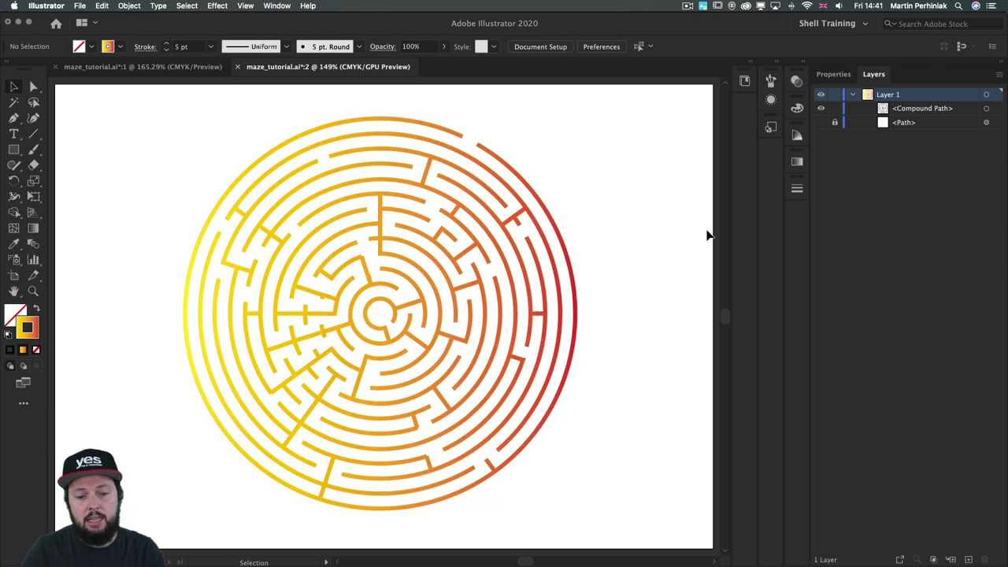
- Make the stroke gradient radial, widen the yellow centre, and recolour the orange stop teal
{"action": "left_click", "coordinate": [494, 248]}
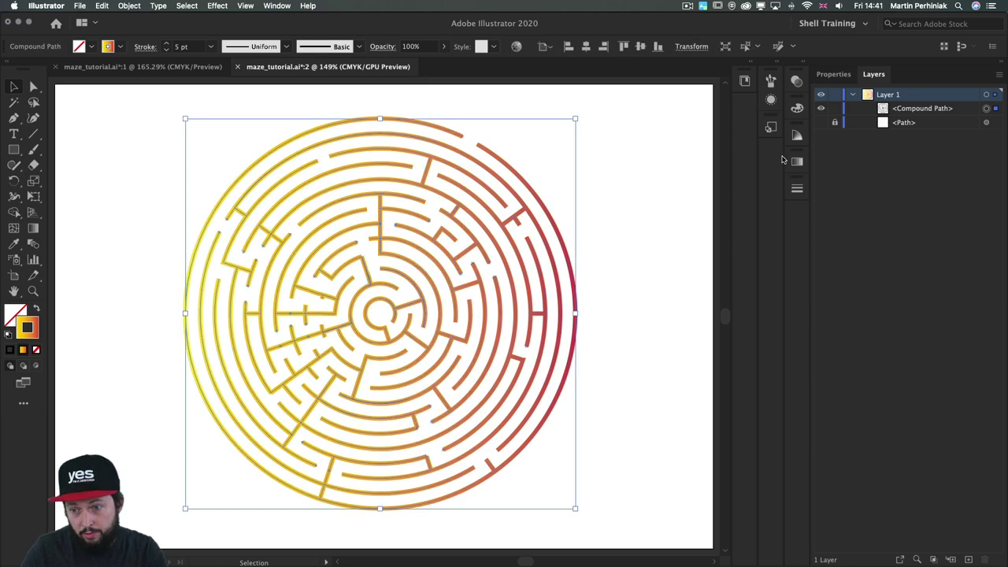
{"action": "left_click", "coordinate": [796, 162]}
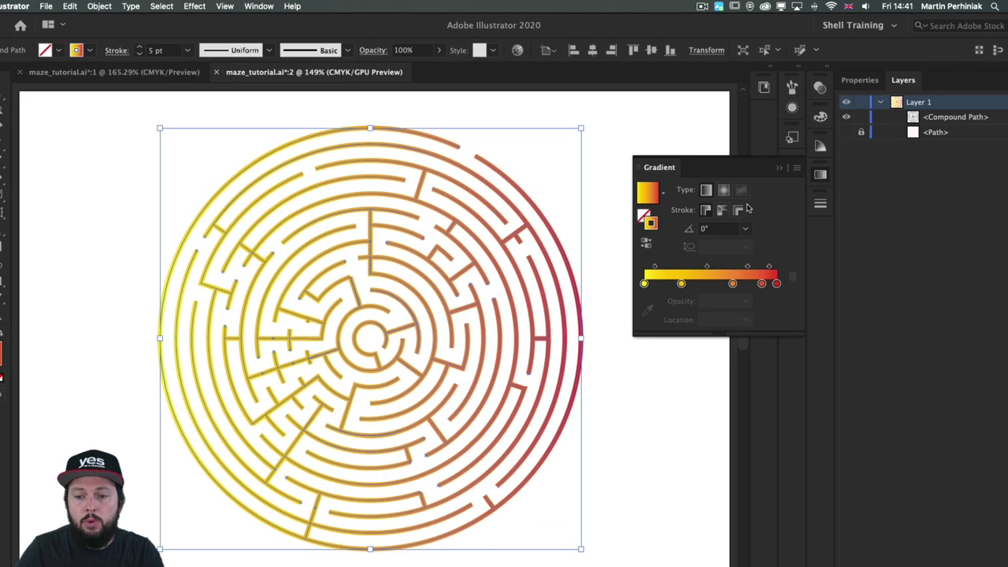
{"action": "left_click", "coordinate": [724, 191]}
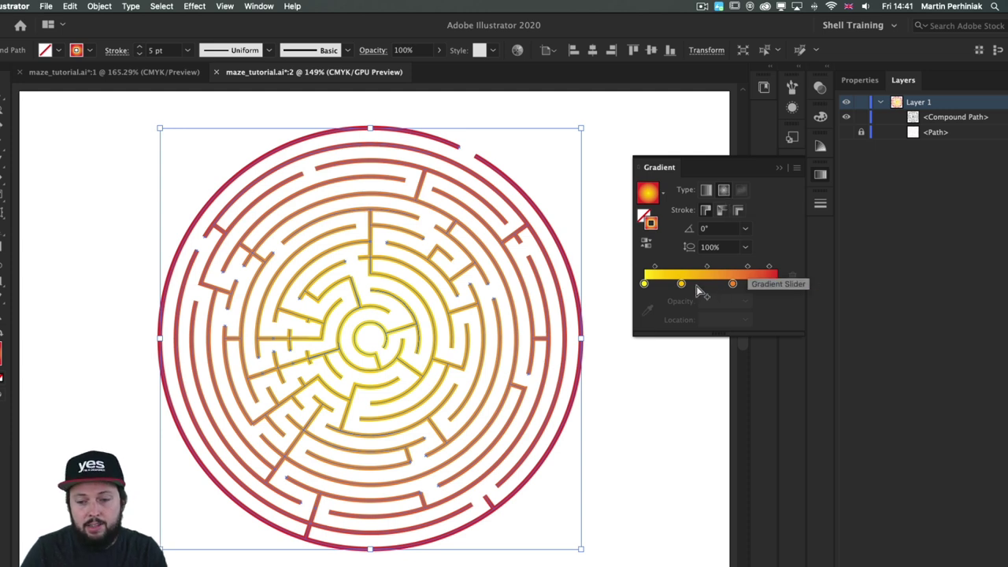
{"action": "left_click_drag", "start_coordinate": [681, 284], "coordinate": [713, 284]}
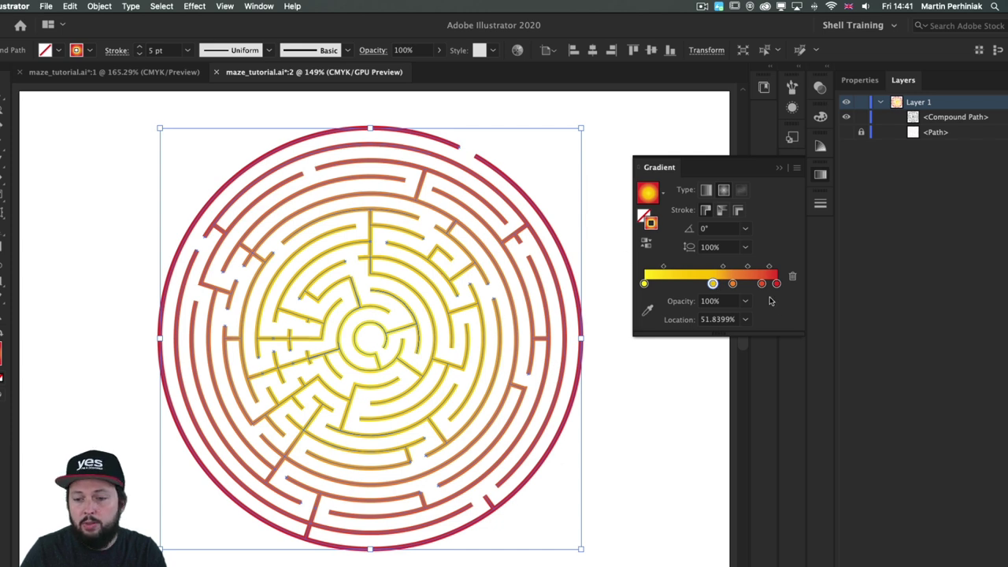
{"action": "double_click", "coordinate": [732, 283]}
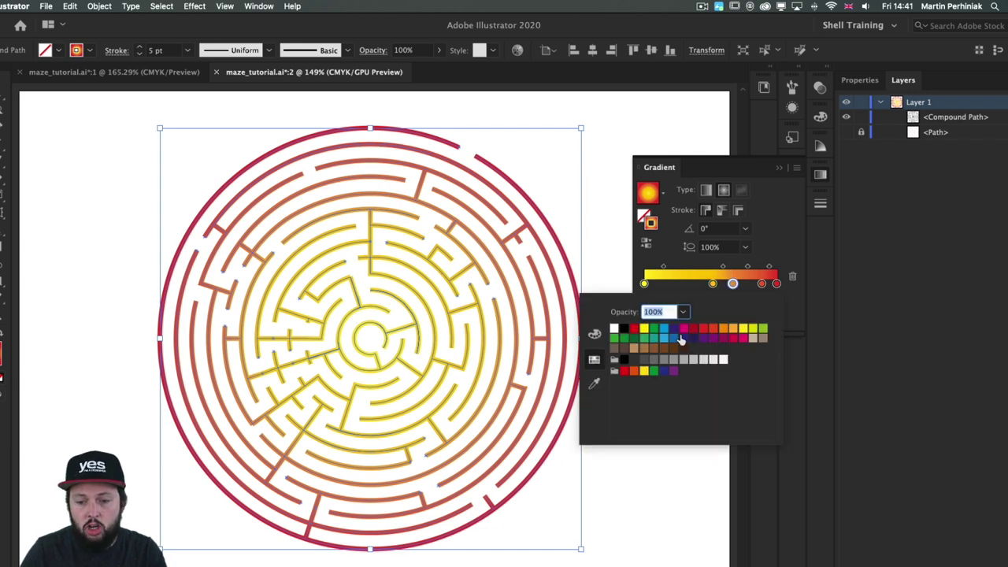
{"action": "left_click", "coordinate": [652, 337]}
{"action": "left_click", "coordinate": [586, 150]}
{"action": "left_click", "coordinate": [587, 150]}
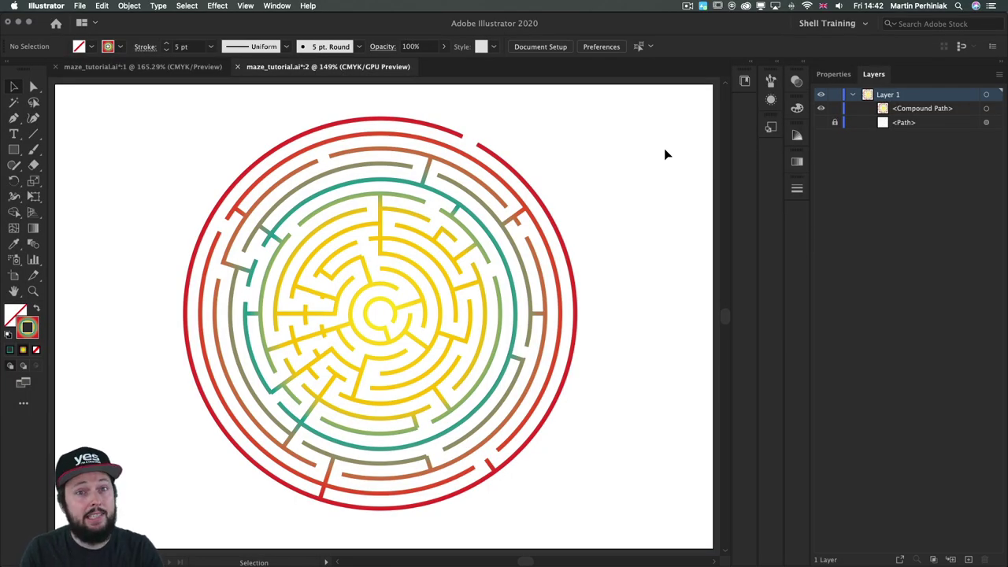
- Pan to the empty pasteboard beside the maze and create a new artboard there
{"action": "key", "text": "space"}
{"action": "left_click_drag", "start_coordinate": [664, 149], "coordinate": [183, 161]}
{"action": "left_click_drag", "start_coordinate": [458, 163], "coordinate": [309, 158]}
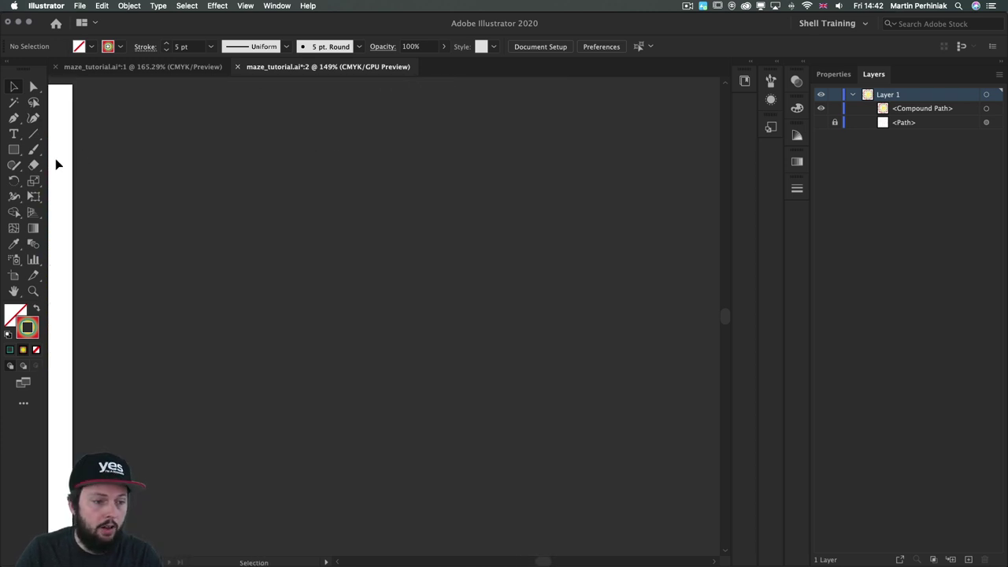
{"action": "key", "text": "shift+o"}
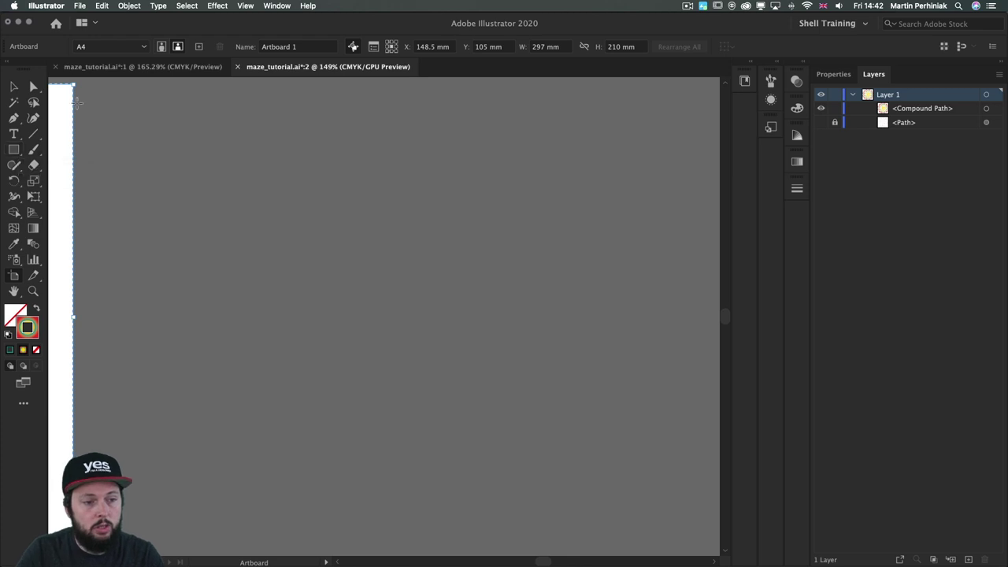
{"action": "left_click_drag", "start_coordinate": [89, 85], "coordinate": [700, 473]}
- Draw a large six-sided hexagon in the middle of the new artboard
{"action": "key", "text": "super+0"}
{"action": "left_click", "coordinate": [14, 149]}
{"action": "left_click", "coordinate": [8, 150]}
{"action": "left_click", "coordinate": [14, 150]}
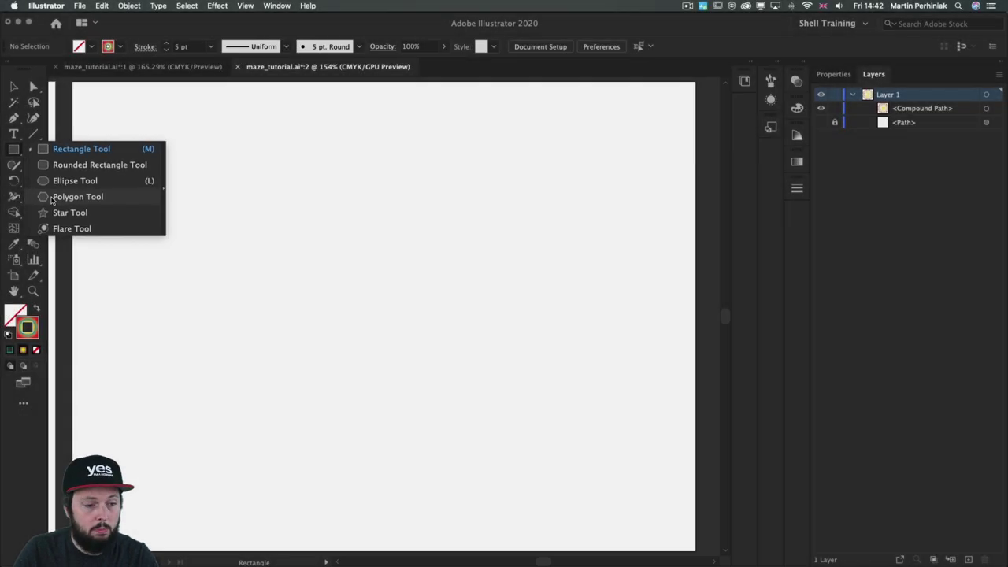
{"action": "left_click", "coordinate": [45, 198]}
{"action": "left_click_drag", "start_coordinate": [192, 207], "coordinate": [519, 483]}
{"action": "key", "text": "Down"}
{"action": "key", "text": "Down"}
{"action": "key", "text": "Down"}
{"action": "key", "text": "Up"}
{"action": "key", "text": "Up"}
{"action": "key", "text": "Up"}
{"action": "key", "text": "Up"}
{"action": "key", "text": "Down"}
{"action": "key", "text": "v"}
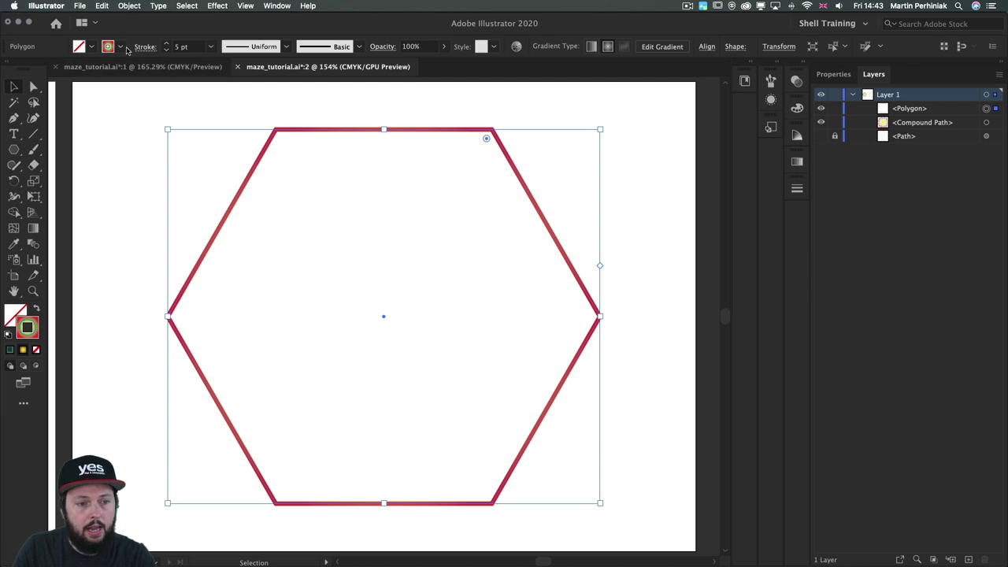
- Give the hexagon a black 3 pt stroke
{"action": "left_click", "coordinate": [120, 47]}
{"action": "left_click", "coordinate": [36, 70]}
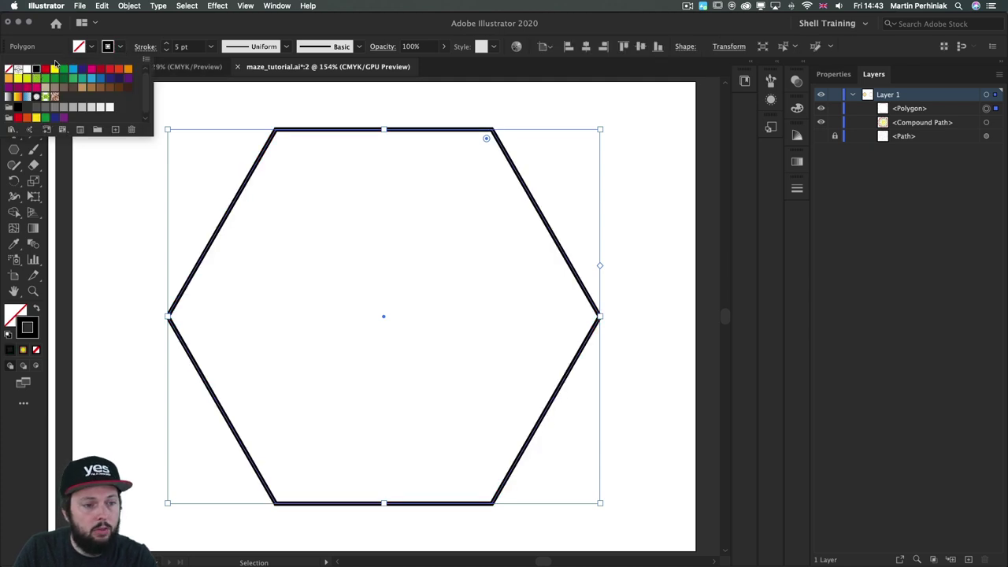
{"action": "left_click", "coordinate": [126, 33]}
{"action": "left_click", "coordinate": [166, 50]}
{"action": "left_click", "coordinate": [166, 50]}
{"action": "left_click", "coordinate": [653, 247]}
{"action": "left_click", "coordinate": [549, 281]}
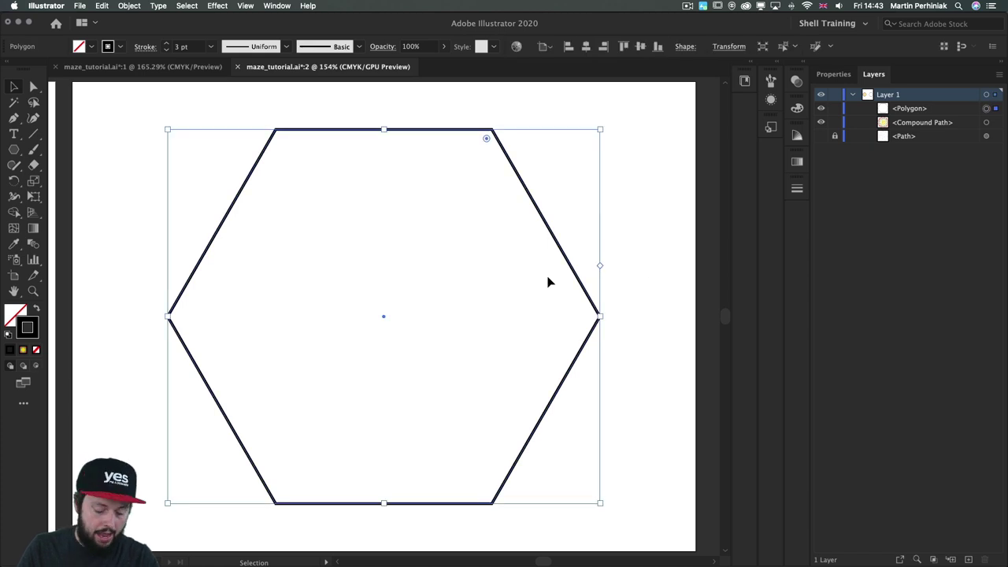
{"action": "left_click", "coordinate": [548, 282], "text": "shift"}
{"action": "left_click", "coordinate": [548, 281]}
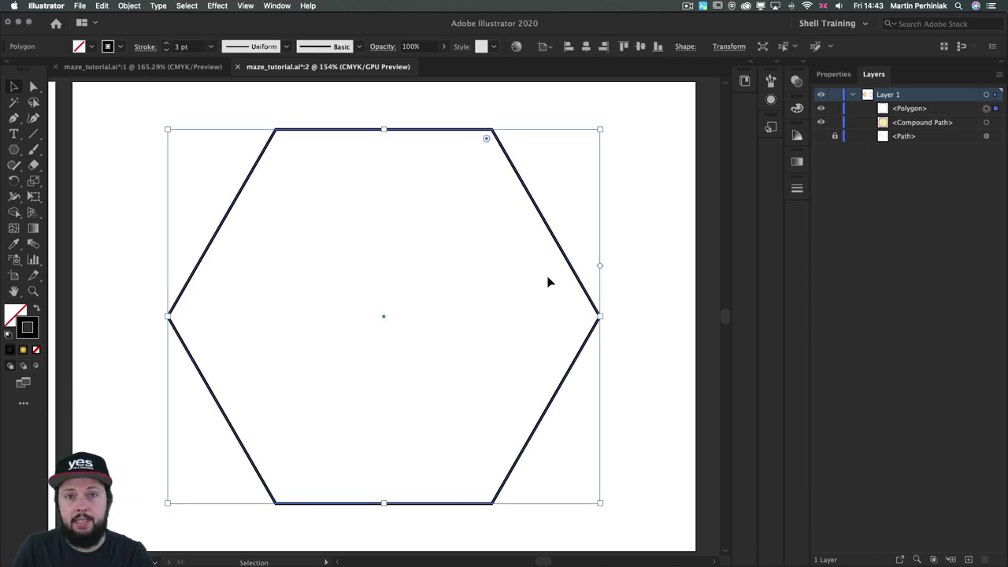
- Paste a copy in front and shrink it to about 11 × 12 mm around the centre
{"action": "key", "text": "super+c"}
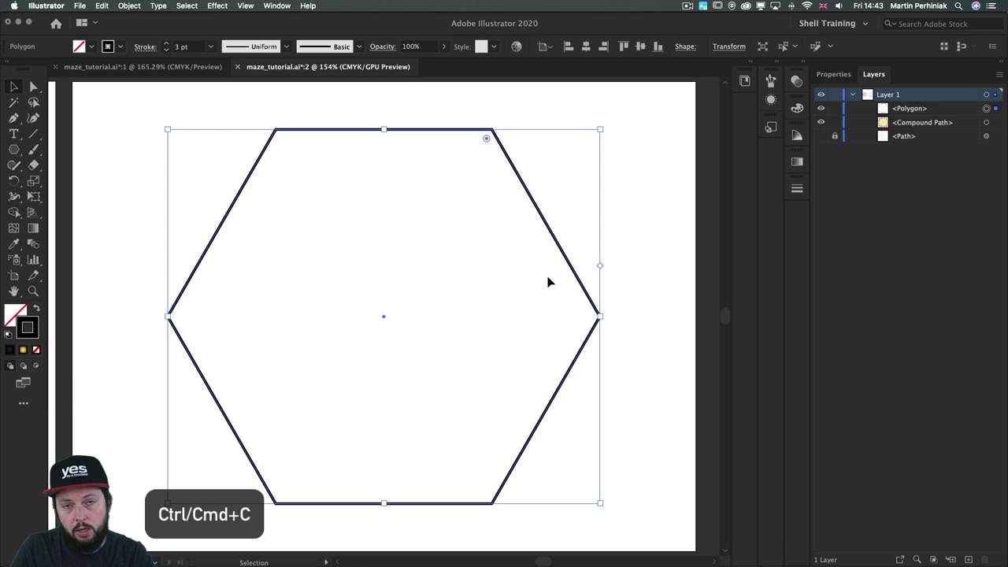
{"action": "key", "text": "super+f"}
{"action": "key", "text": "a"}
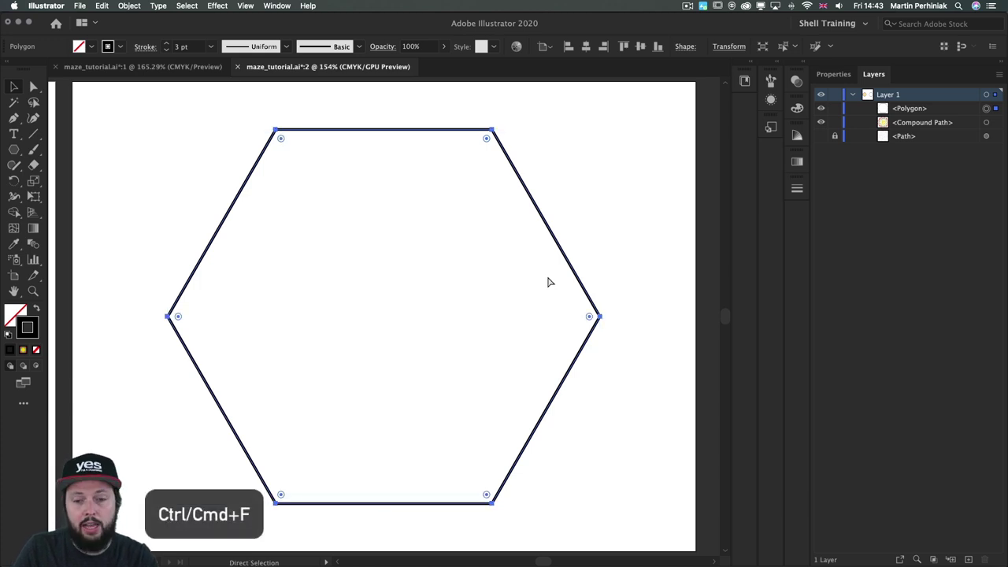
{"action": "key", "text": "v"}
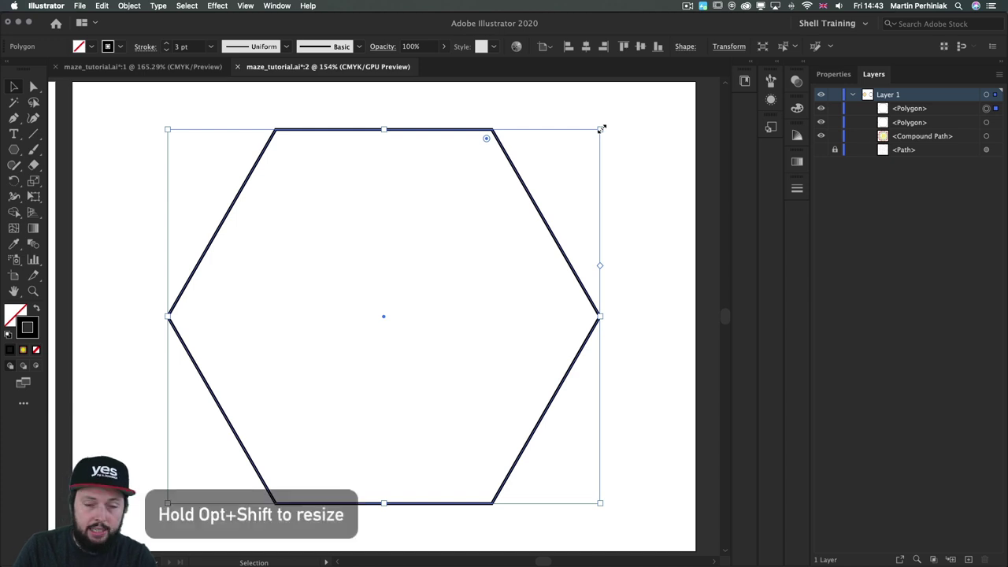
{"action": "left_click_drag", "start_coordinate": [600, 128], "coordinate": [398, 299]}
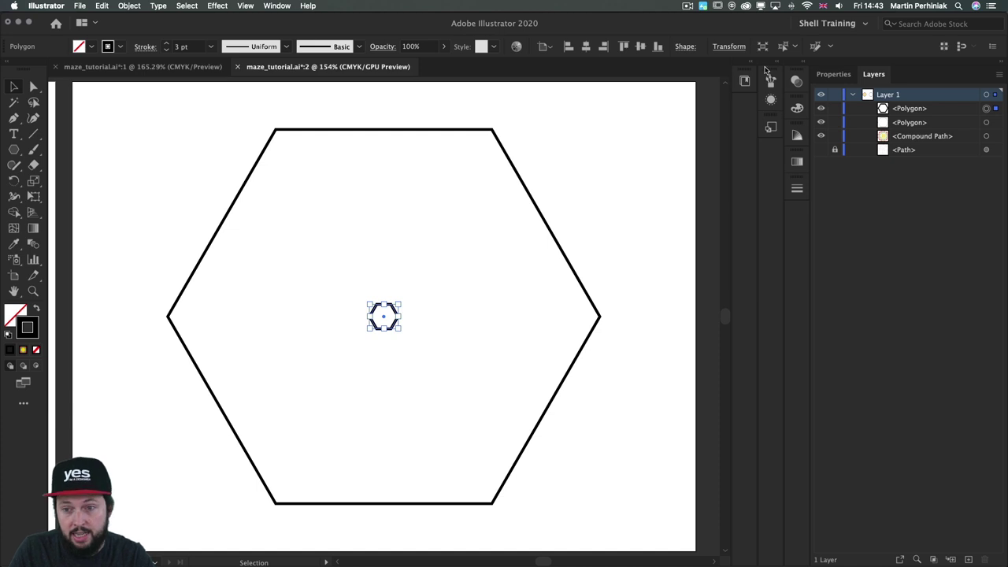
{"action": "left_click", "coordinate": [729, 47]}
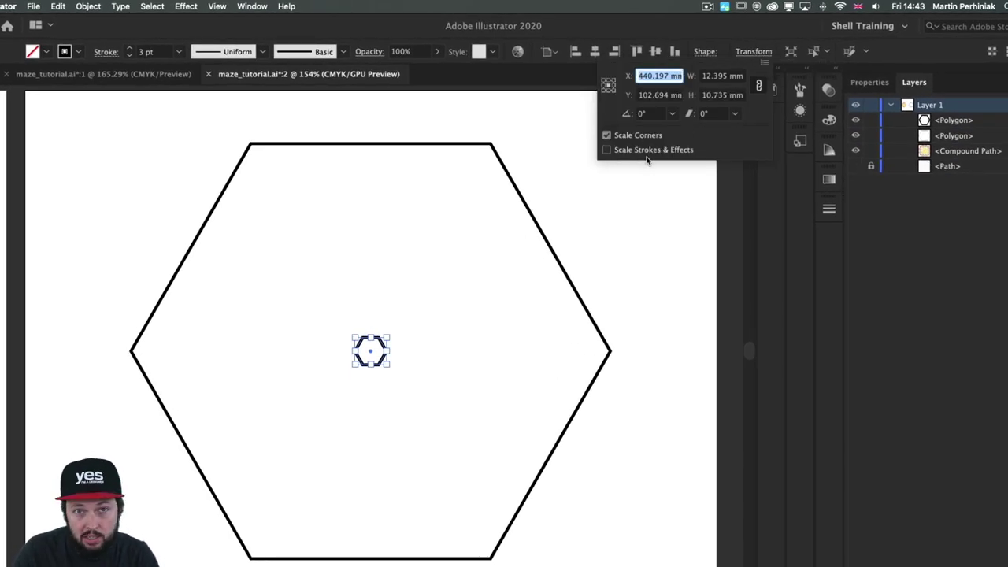
{"action": "left_click", "coordinate": [574, 204]}
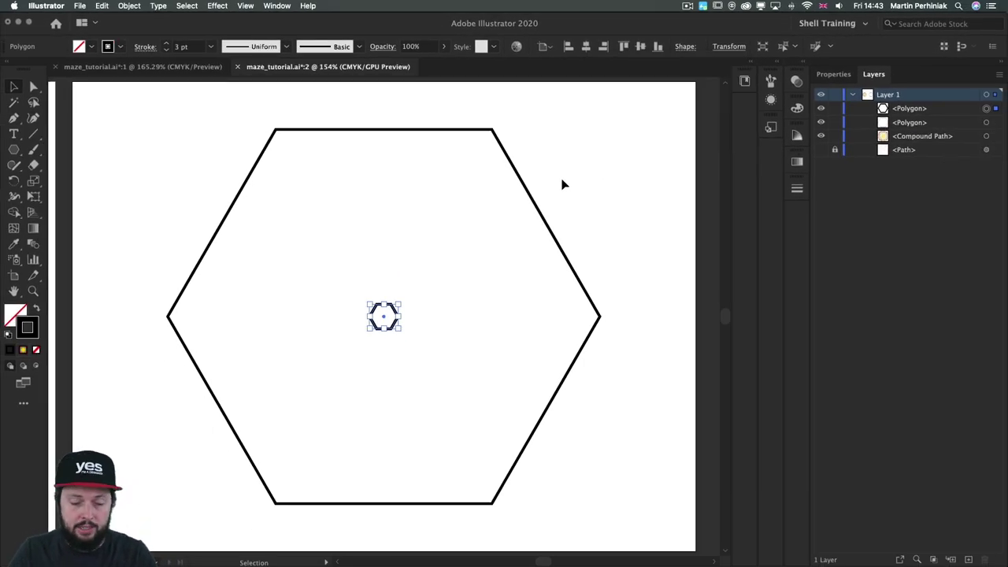
- Blend the large and small hexagons with the Blend tool
{"action": "left_click", "coordinate": [642, 177]}
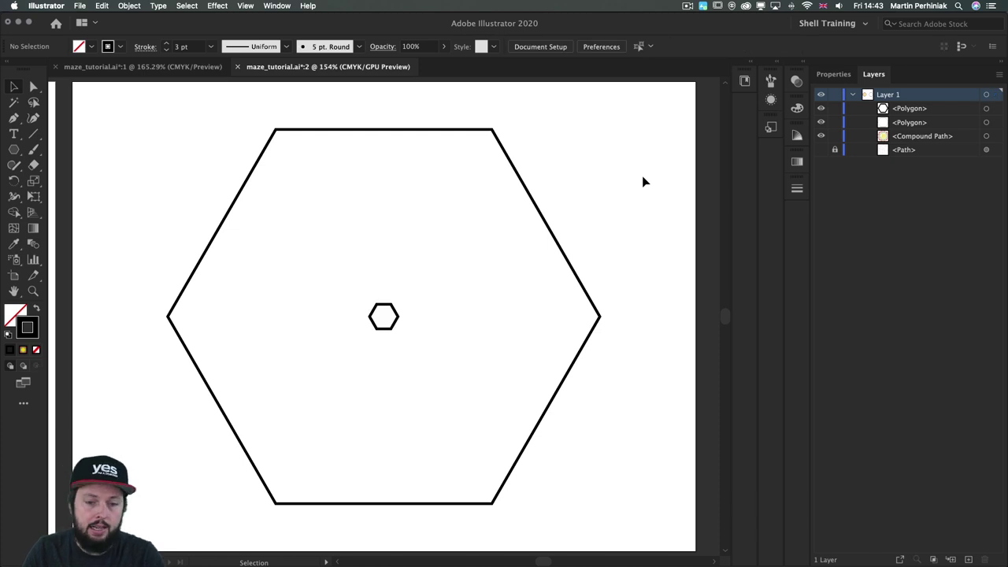
{"action": "key", "text": "w"}
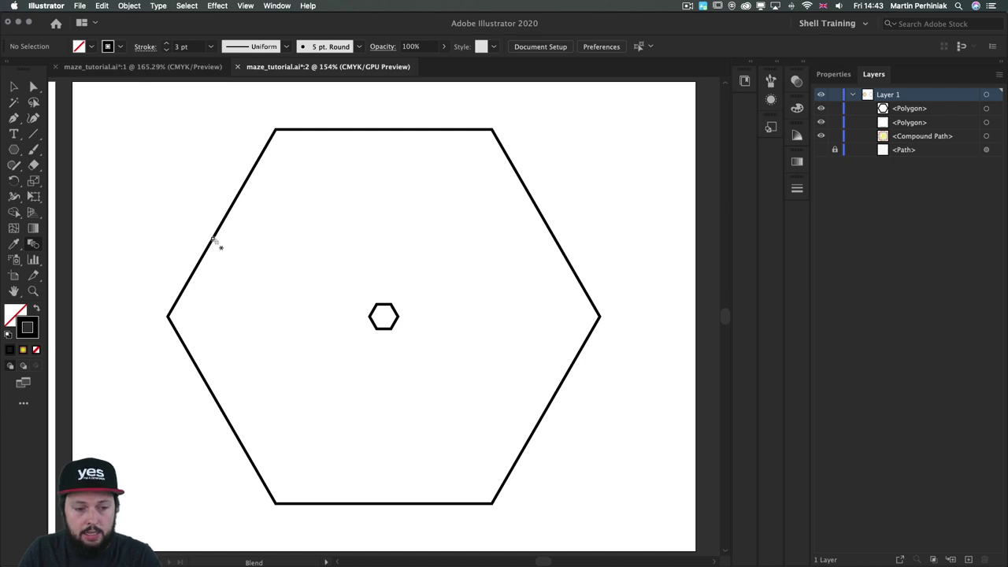
{"action": "left_click", "coordinate": [376, 312]}
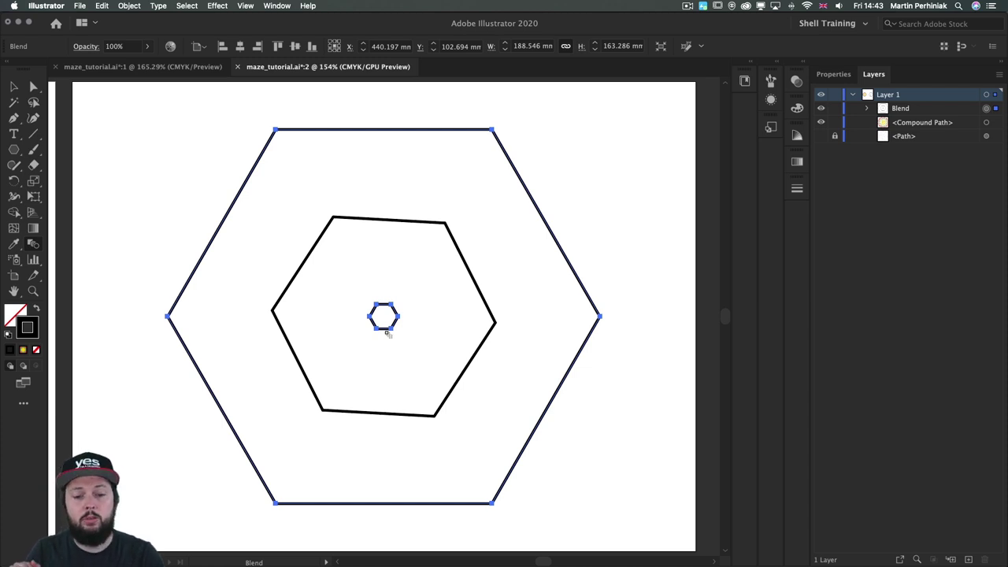
{"action": "key", "text": "super+z"}
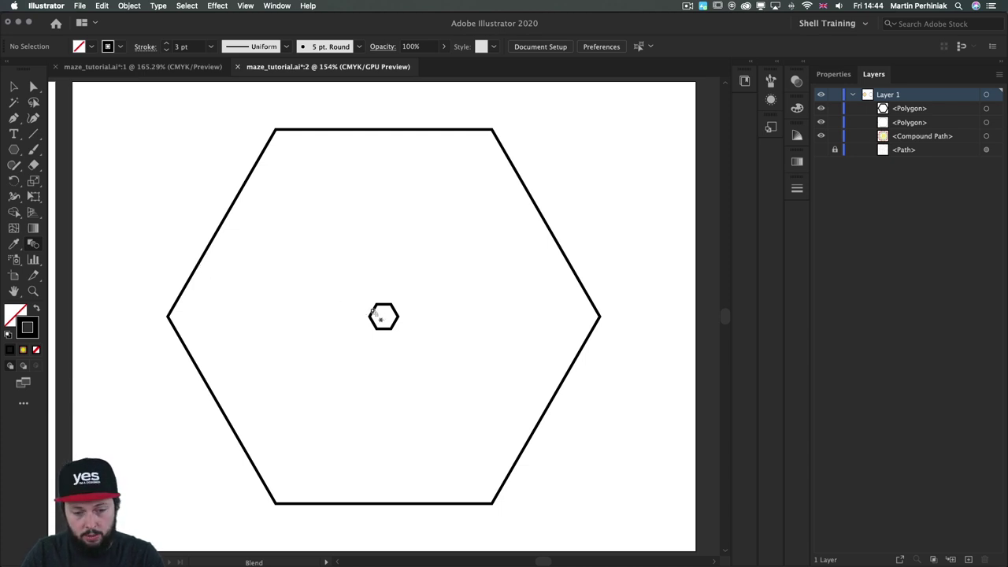
{"action": "left_click", "coordinate": [207, 251]}
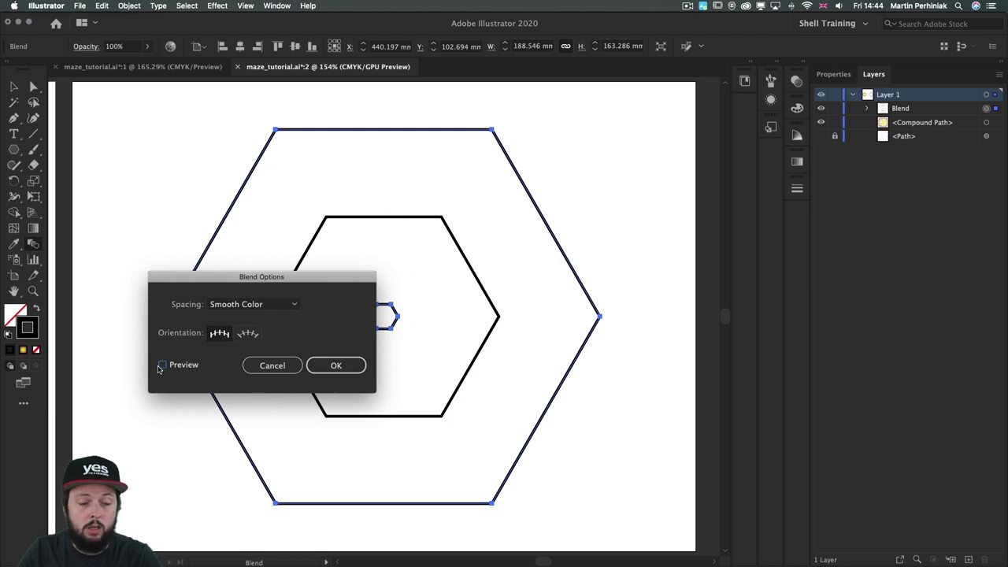
- Set Blend Options spacing to Specified Steps with 10 steps, previewing the result
{"action": "left_click", "coordinate": [161, 366]}
{"action": "left_click_drag", "start_coordinate": [261, 284], "coordinate": [224, 296]}
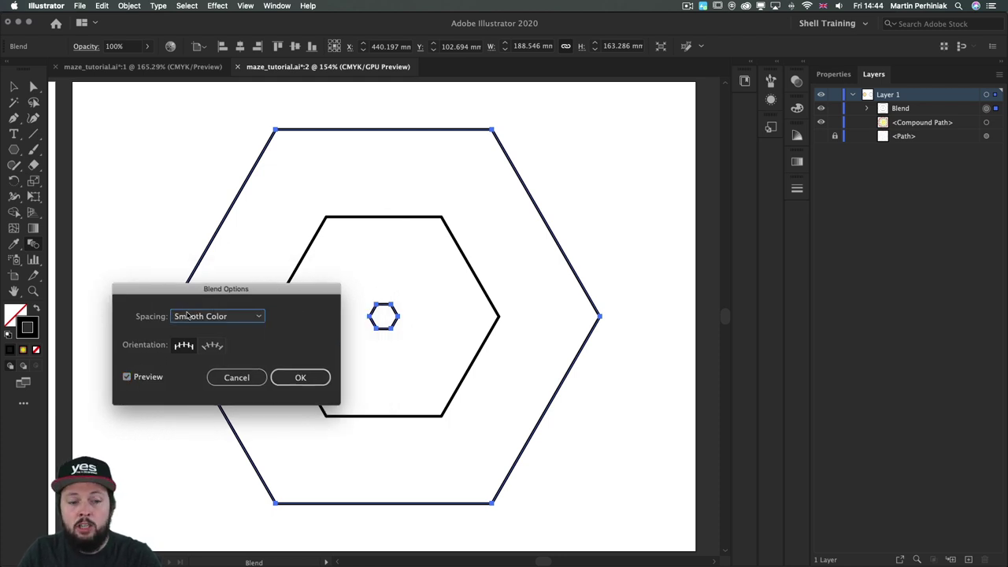
{"action": "left_click", "coordinate": [188, 316]}
{"action": "left_click", "coordinate": [206, 346]}
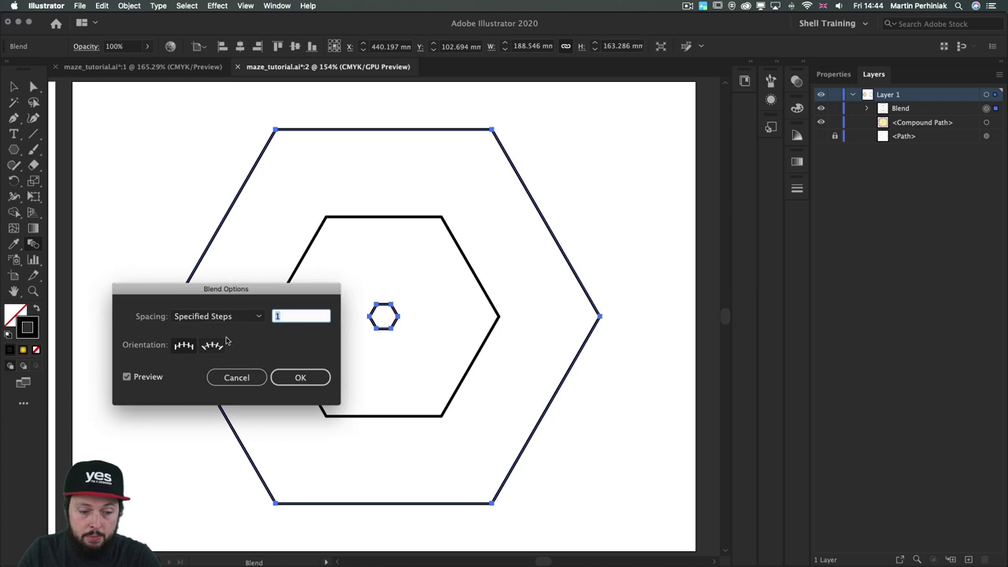
{"action": "left_click_drag", "start_coordinate": [272, 289], "coordinate": [658, 194]}
{"action": "key", "text": "Up"}
{"action": "key", "text": "Up"}
{"action": "key", "text": "Up"}
{"action": "key", "text": "Up"}
{"action": "key", "text": "Up"}
{"action": "key", "text": "Up"}
{"action": "key", "text": "Up"}
{"action": "key", "text": "Up"}
{"action": "key", "text": "Up"}
{"action": "key", "text": "Up"}
{"action": "key", "text": "Down"}
{"action": "key", "text": "Down"}
{"action": "key", "text": "Down"}
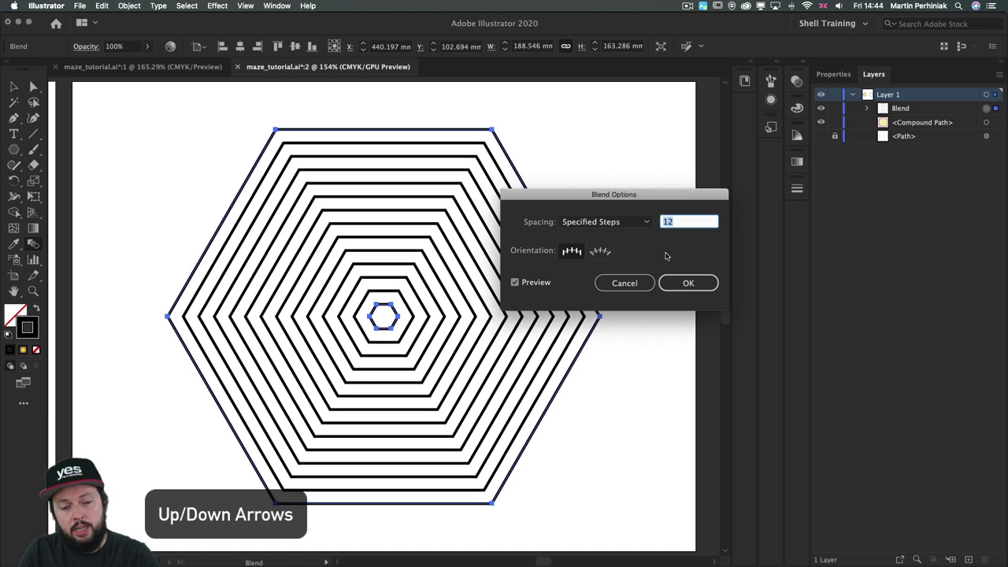
{"action": "key", "text": "Up"}
{"action": "key", "text": "Up"}
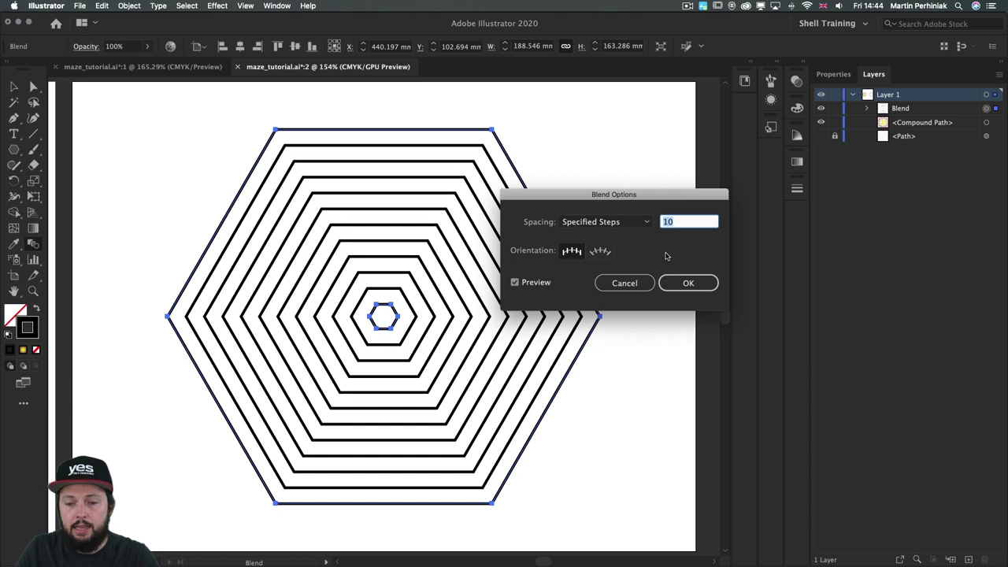
{"action": "left_click", "coordinate": [688, 282]}
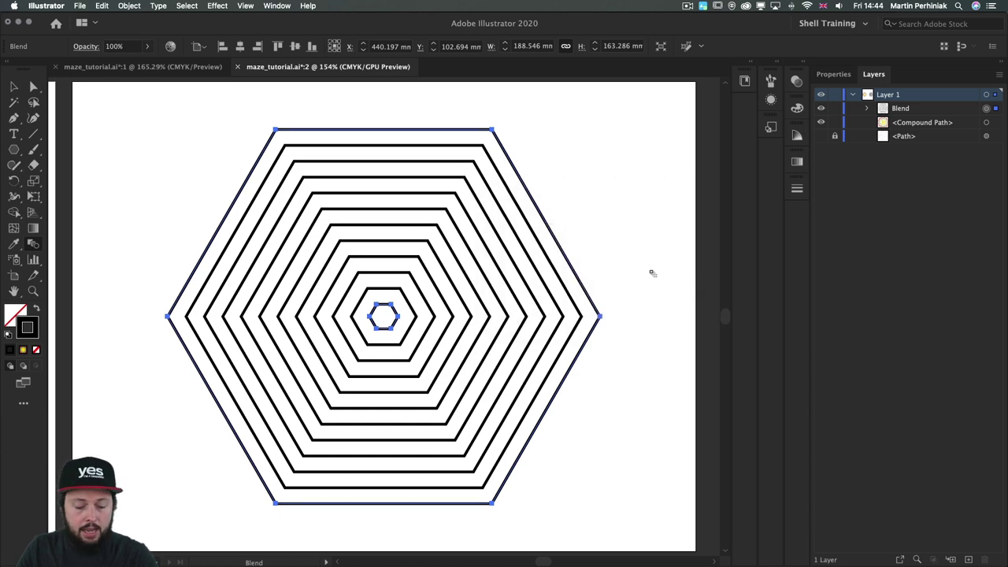
- Expand the blend via Object > Expand into plain paths and deselect
{"action": "key", "text": "v"}
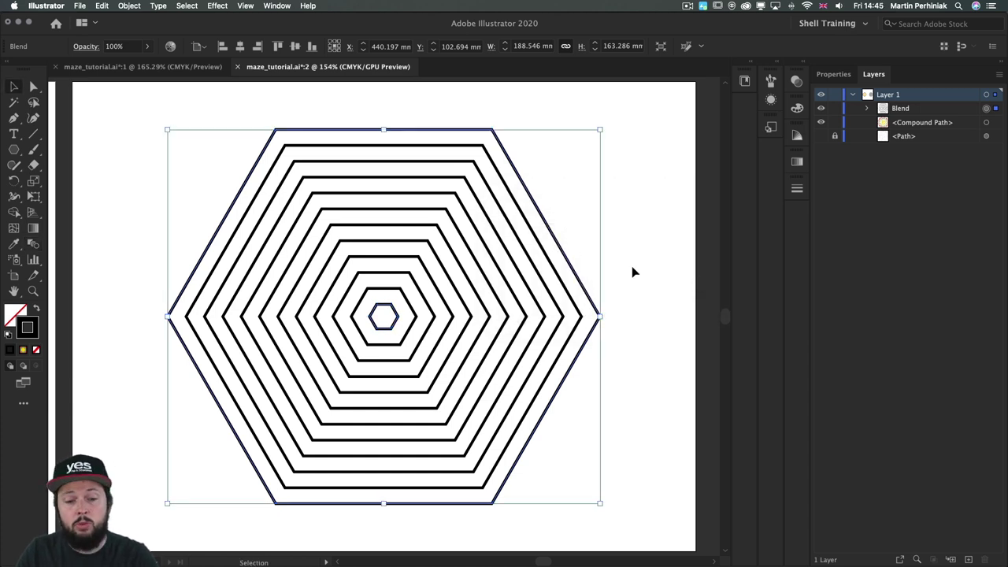
{"action": "left_click", "coordinate": [139, 8]}
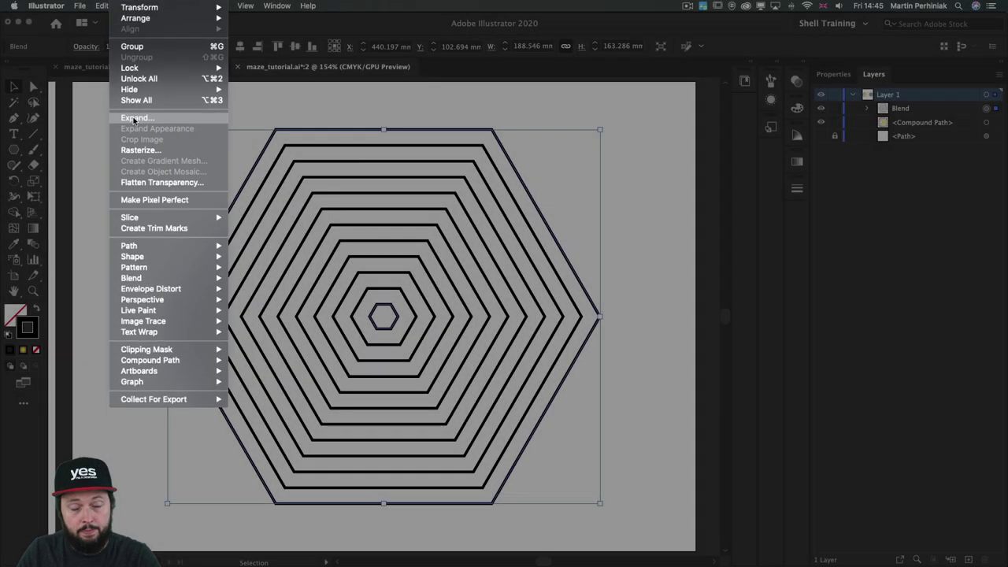
{"action": "left_click", "coordinate": [134, 119]}
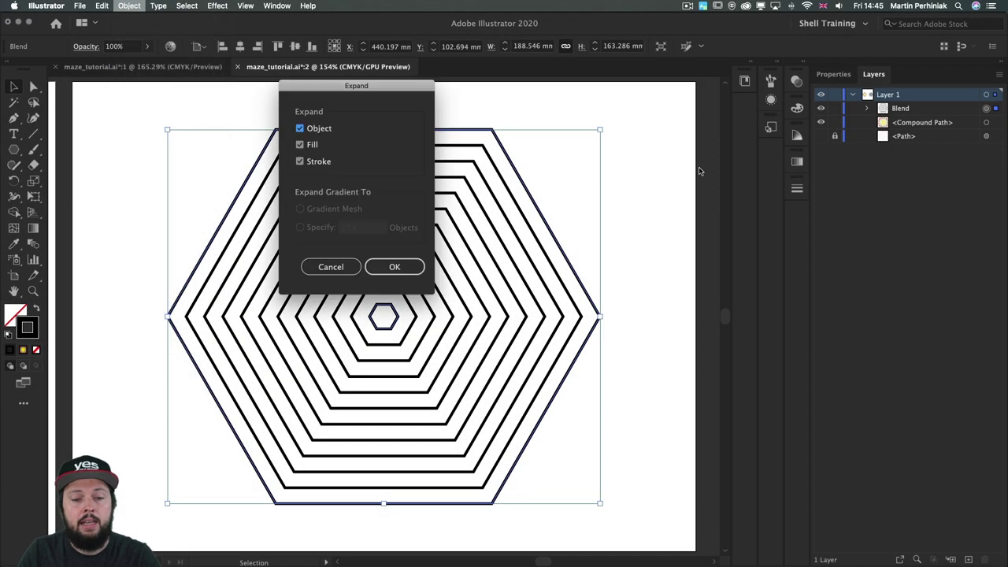
{"action": "left_click", "coordinate": [397, 266]}
{"action": "left_click", "coordinate": [630, 171]}
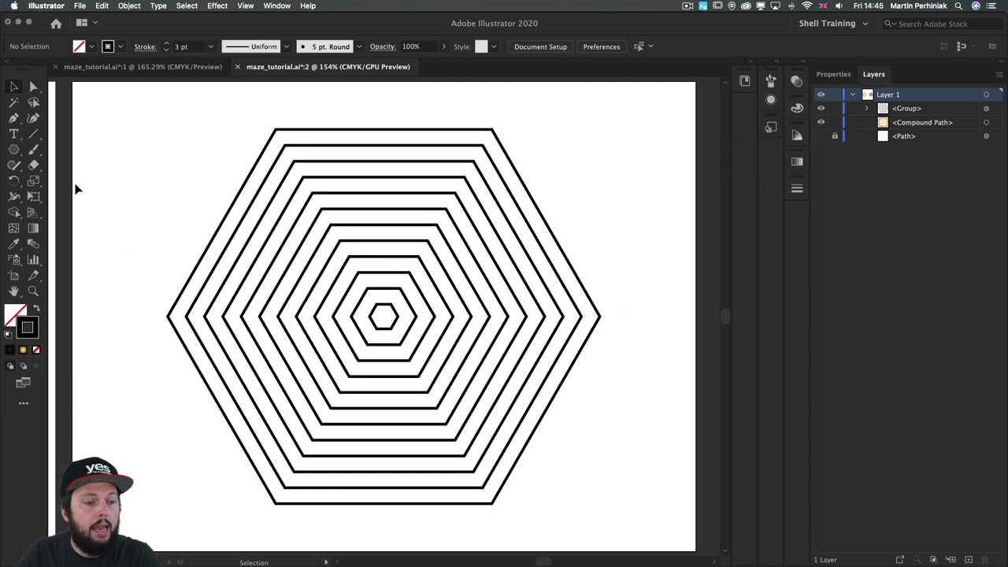
- Draw a vertical line upward from the hexagon centre with the Line Segment tool
{"action": "left_click", "coordinate": [33, 134]}
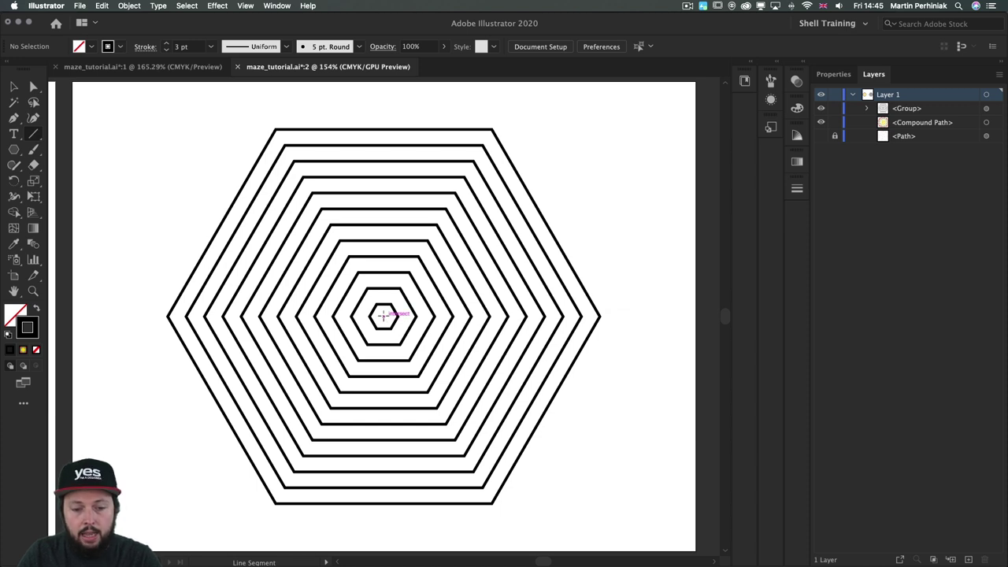
{"action": "left_click_drag", "start_coordinate": [383, 316], "coordinate": [383, 107]}
{"action": "key", "text": "v"}
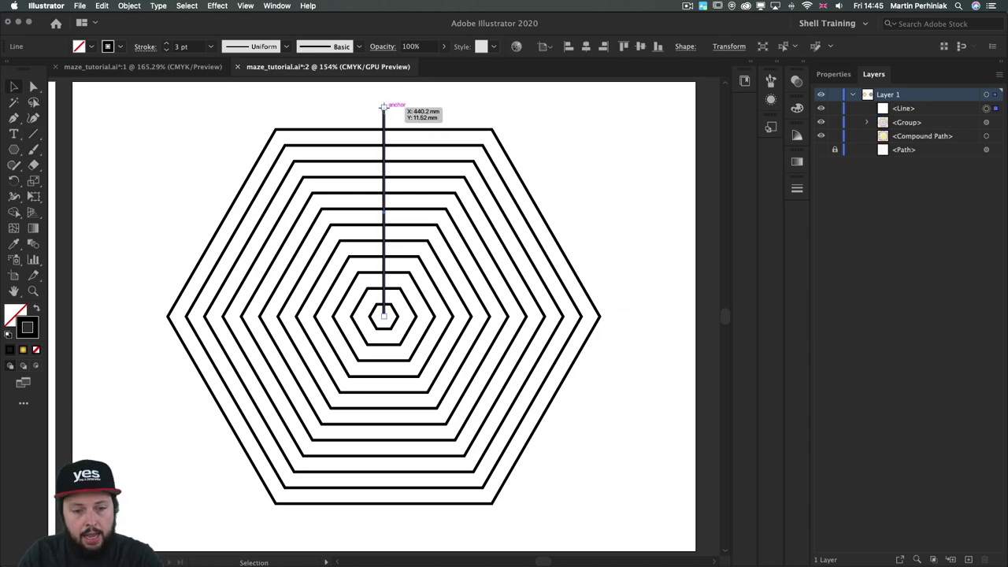
- Apply a Transform effect to the line: rotation angle 30°, 11 copies, forming 12 spokes
{"action": "left_click", "coordinate": [214, 6]}
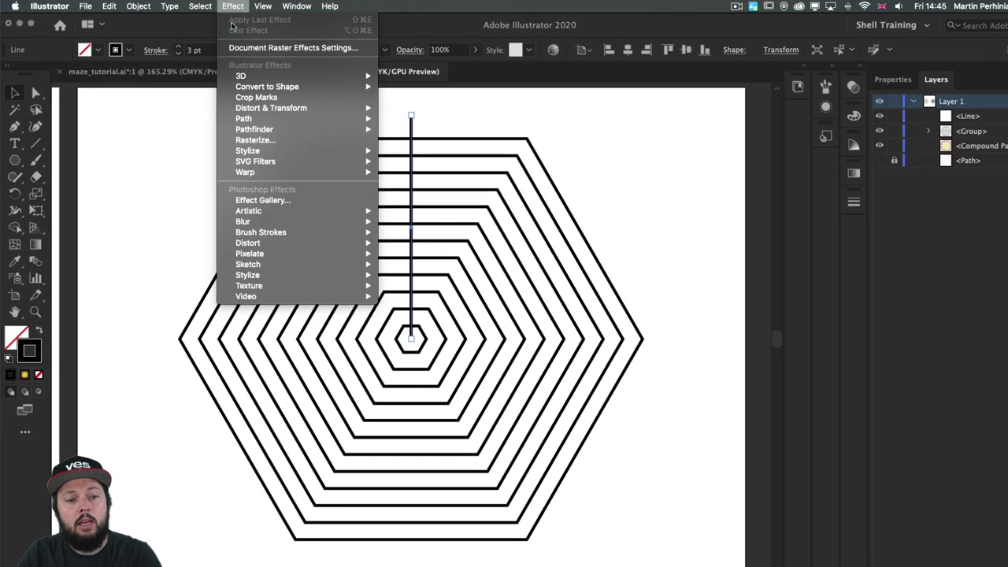
{"action": "mouse_move", "coordinate": [268, 108]}
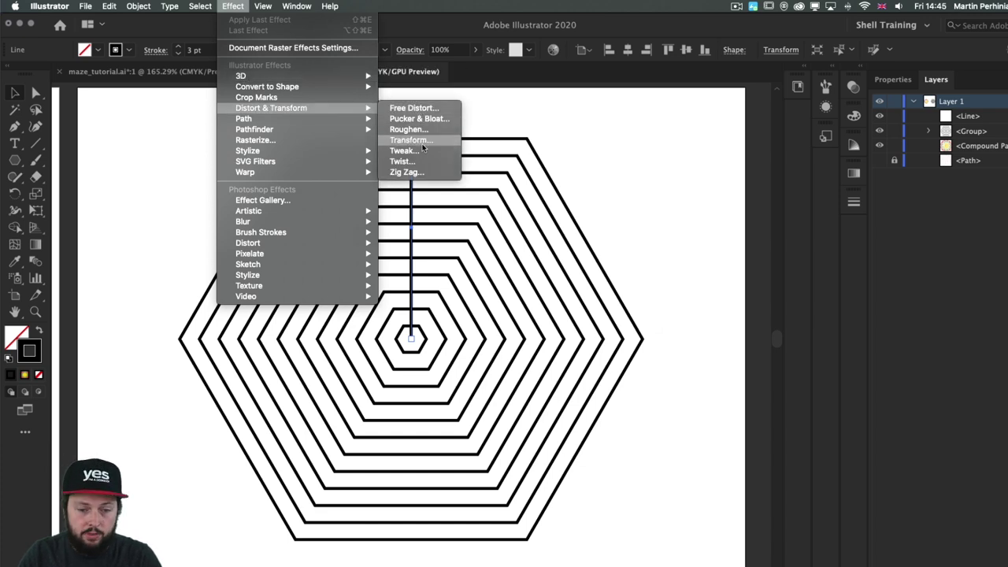
{"action": "left_click", "coordinate": [413, 140]}
{"action": "left_click_drag", "start_coordinate": [481, 106], "coordinate": [662, 87]}
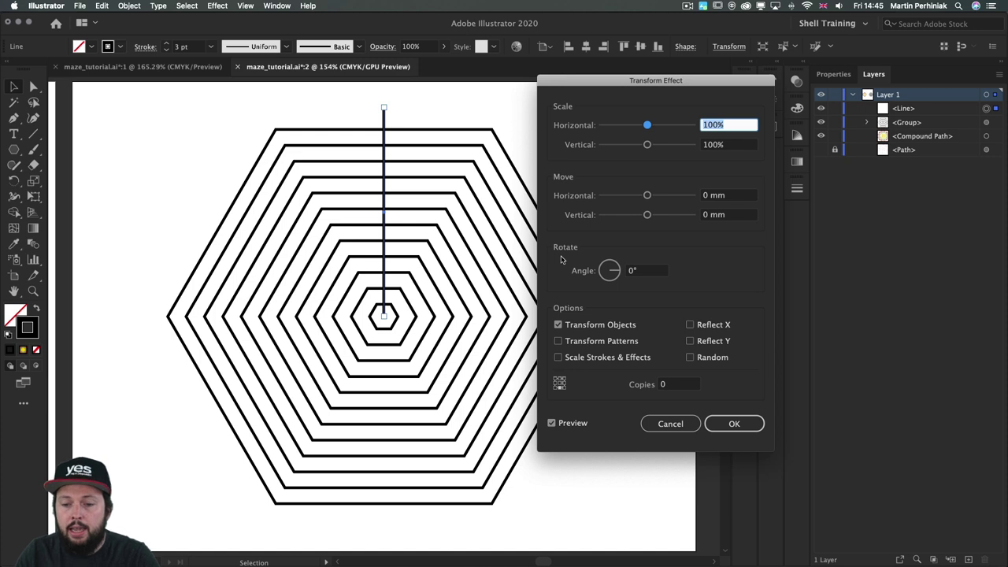
{"action": "left_click", "coordinate": [647, 272]}
{"action": "key", "text": "shift+Up"}
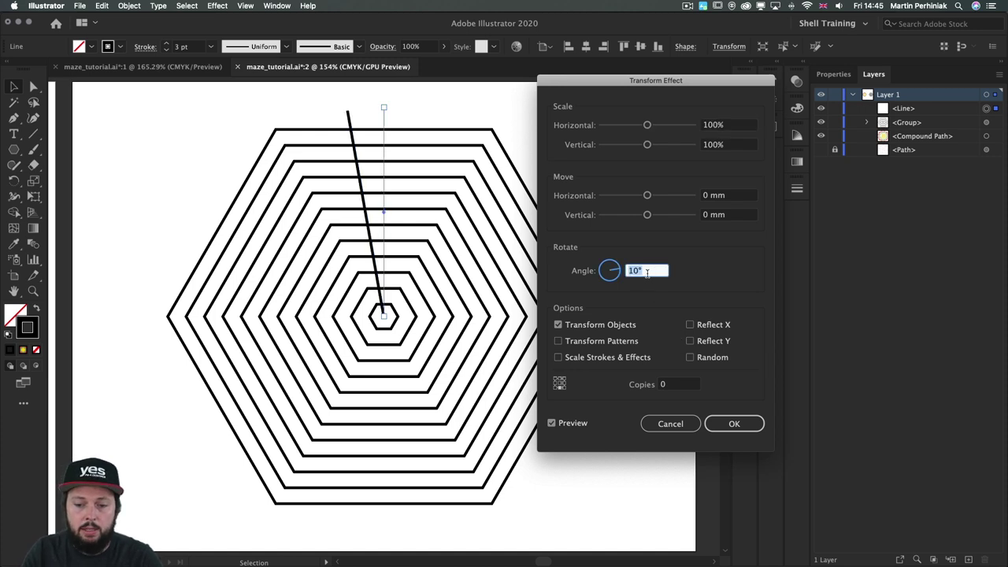
{"action": "key", "text": "shift+Up"}
{"action": "key", "text": "shift+Up"}
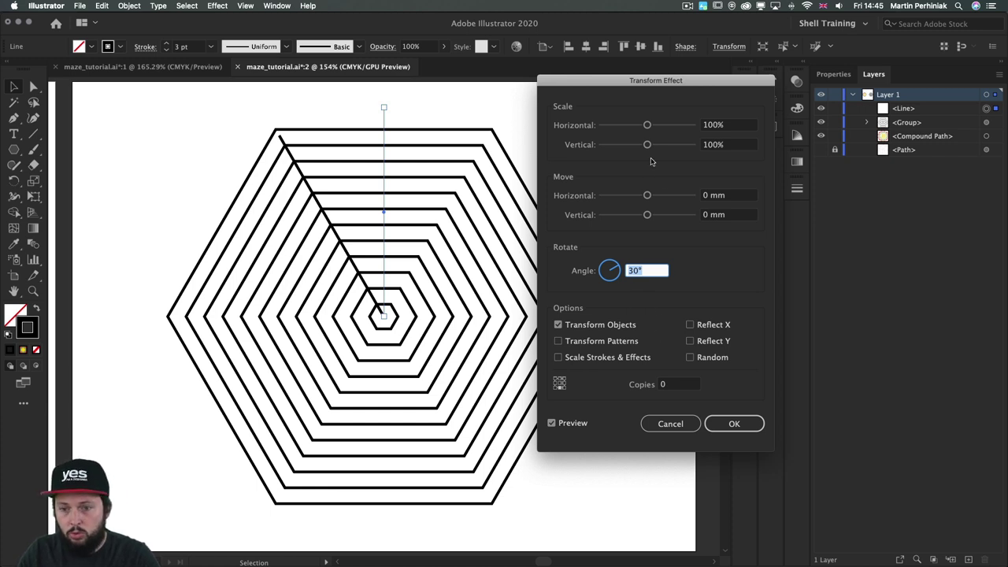
{"action": "left_click", "coordinate": [669, 384]}
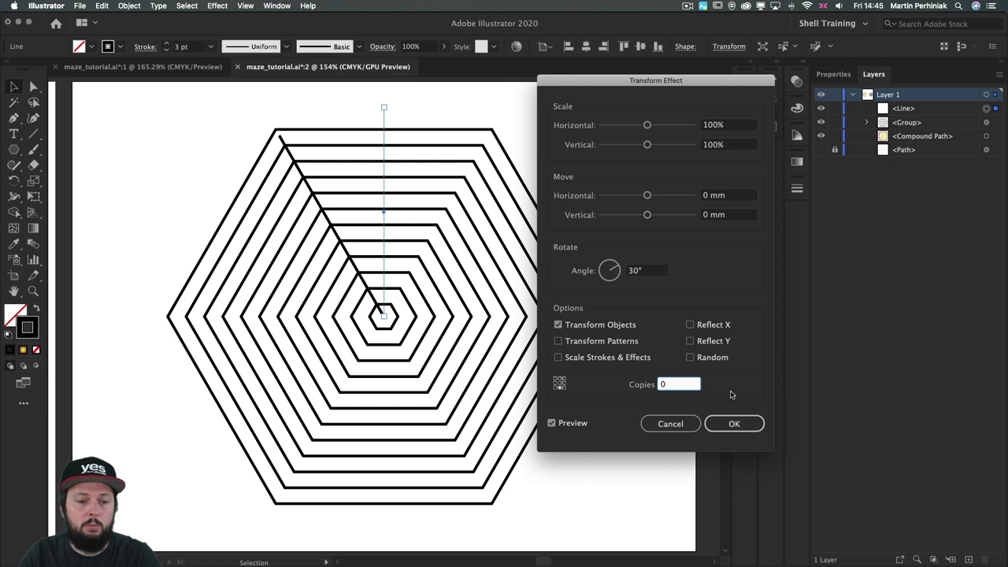
{"action": "key", "text": "Up"}
{"action": "key", "text": "Up"}
{"action": "key", "text": "Up"}
{"action": "key", "text": "Up"}
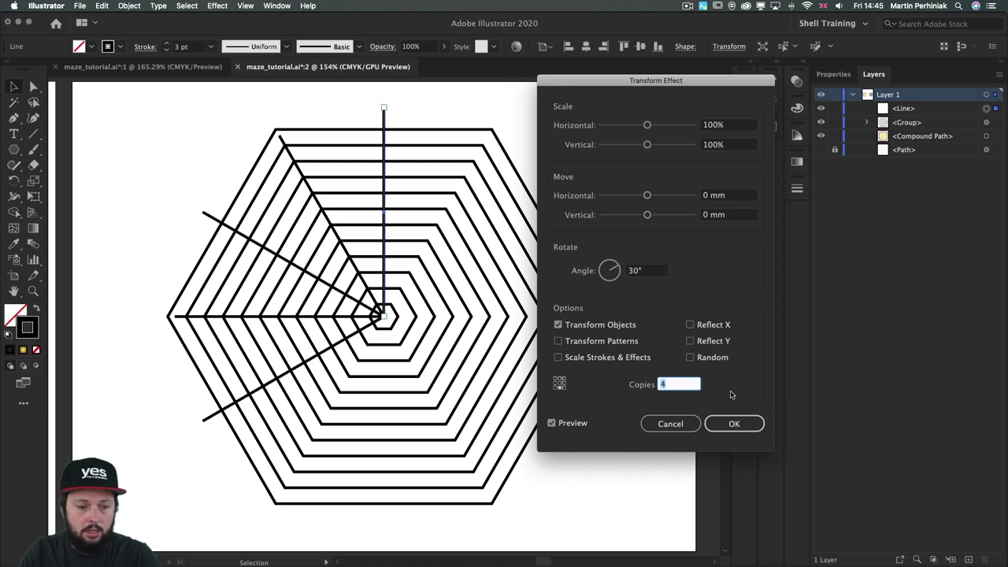
{"action": "key", "text": "Up"}
{"action": "key", "text": "Up"}
{"action": "key", "text": "Up"}
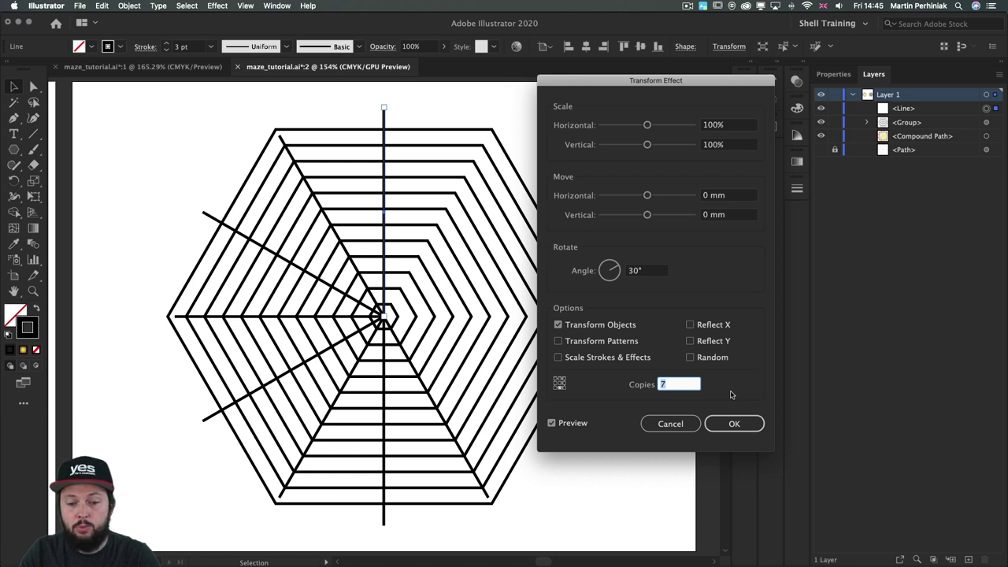
{"action": "key", "text": "Up"}
{"action": "key", "text": "Up"}
{"action": "key", "text": "Up"}
{"action": "key", "text": "Up"}
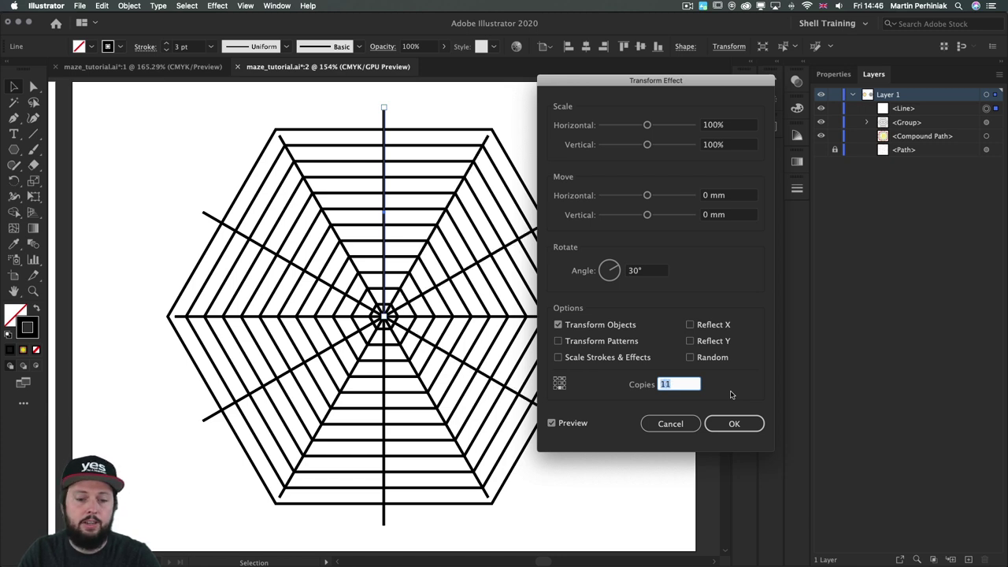
{"action": "left_click_drag", "start_coordinate": [592, 82], "coordinate": [705, 95]}
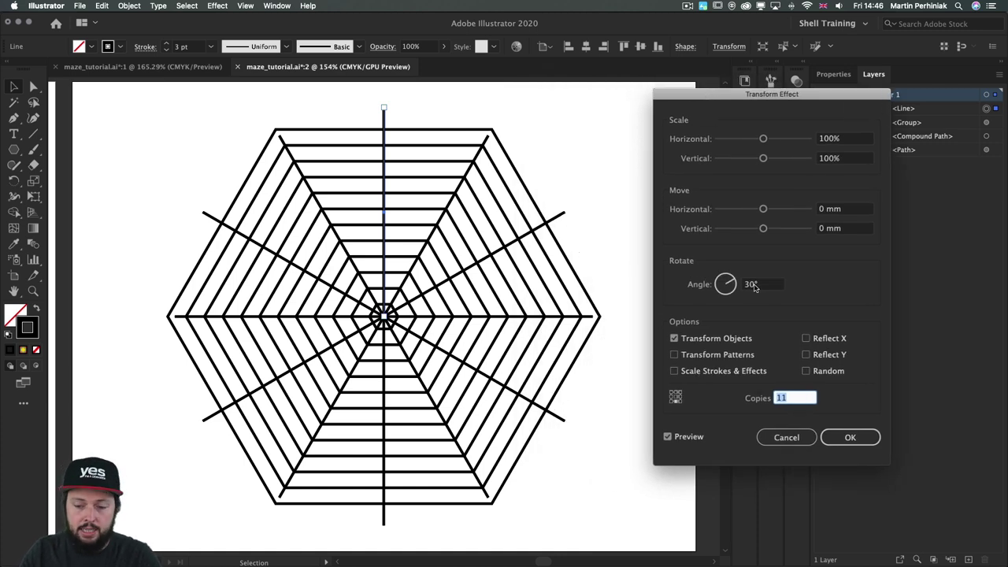
{"action": "left_click", "coordinate": [837, 443]}
- Drag the spoke line's top anchor upward so the spokes extend past the outer hexagon
{"action": "left_click", "coordinate": [386, 105]}
{"action": "key", "text": "a"}
{"action": "mouse_move", "coordinate": [375, 99]}
{"action": "left_mouse_down"}
{"action": "mouse_move", "coordinate": [398, 128]}
{"action": "mouse_move", "coordinate": [385, 93]}
{"action": "mouse_move", "coordinate": [385, 139]}
{"action": "mouse_move", "coordinate": [385, 96]}
{"action": "left_mouse_up"}
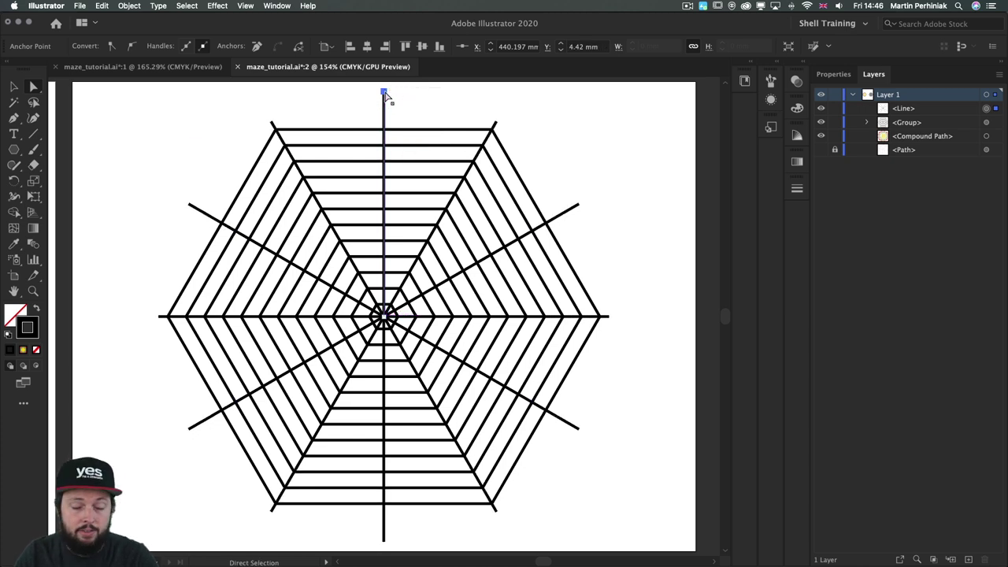
{"action": "key", "text": "v"}
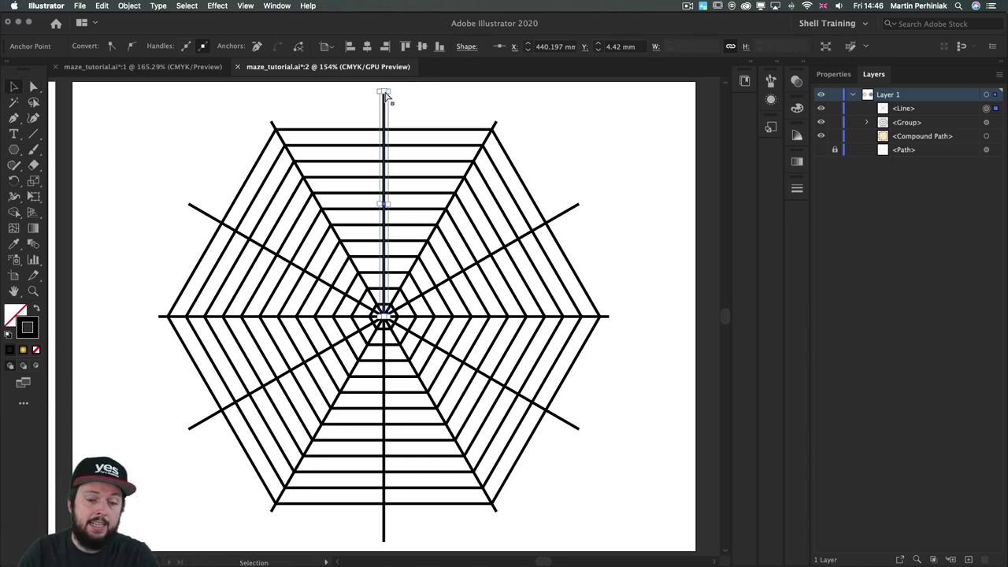
- Expand the spoke line's appearance into twelve separate line groups, then deselect
{"action": "left_click", "coordinate": [596, 142]}
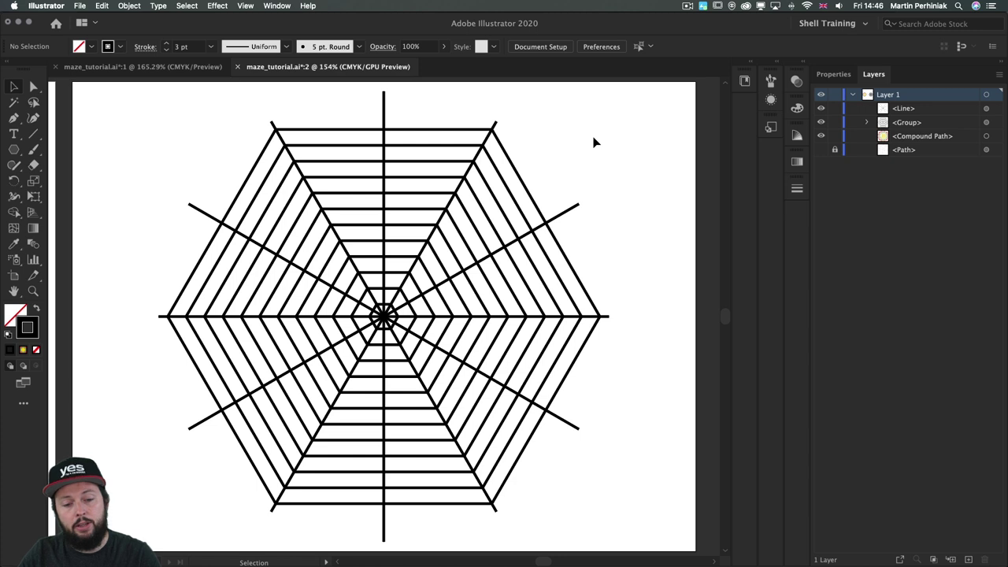
{"action": "left_click", "coordinate": [383, 95]}
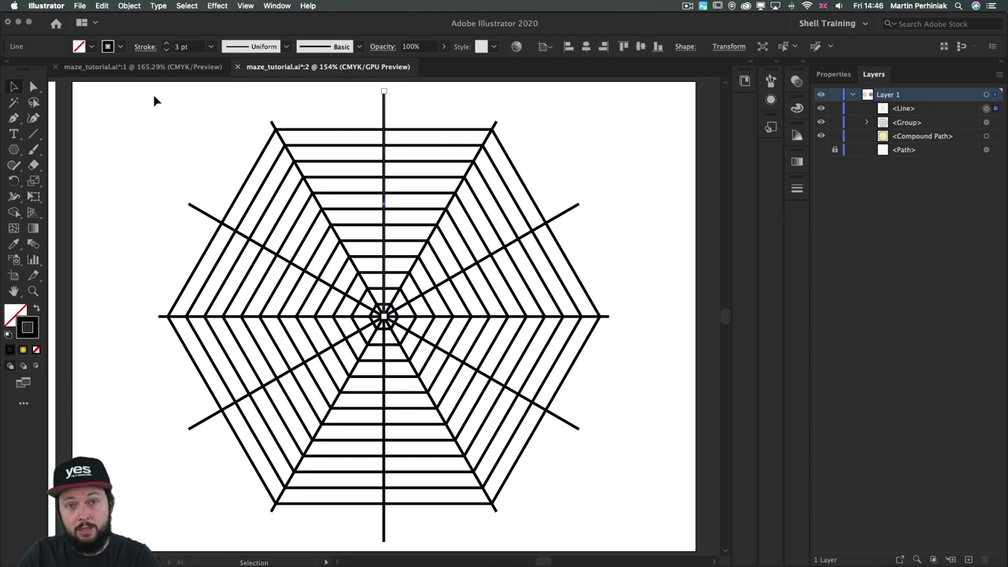
{"action": "left_click", "coordinate": [128, 6]}
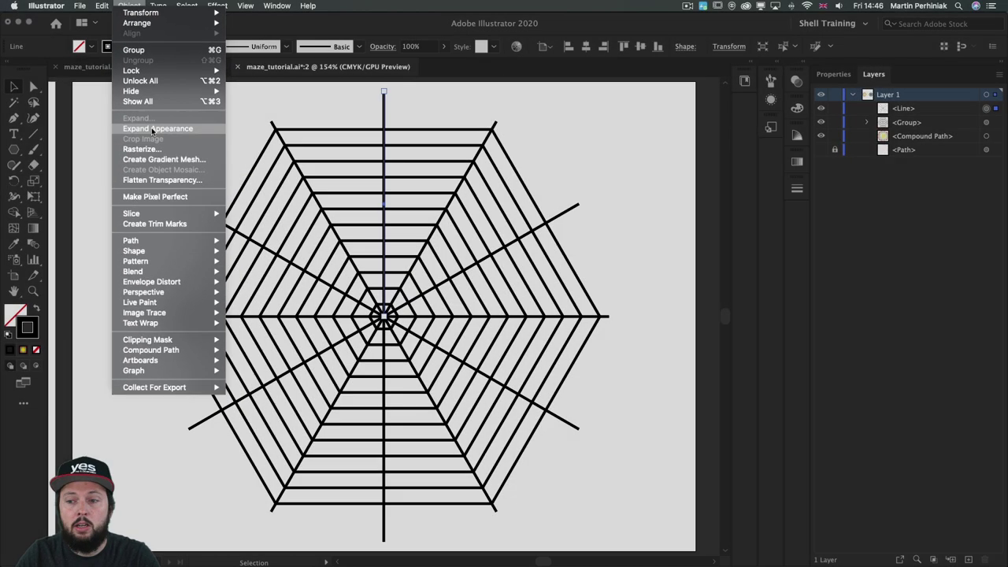
{"action": "left_click", "coordinate": [148, 142]}
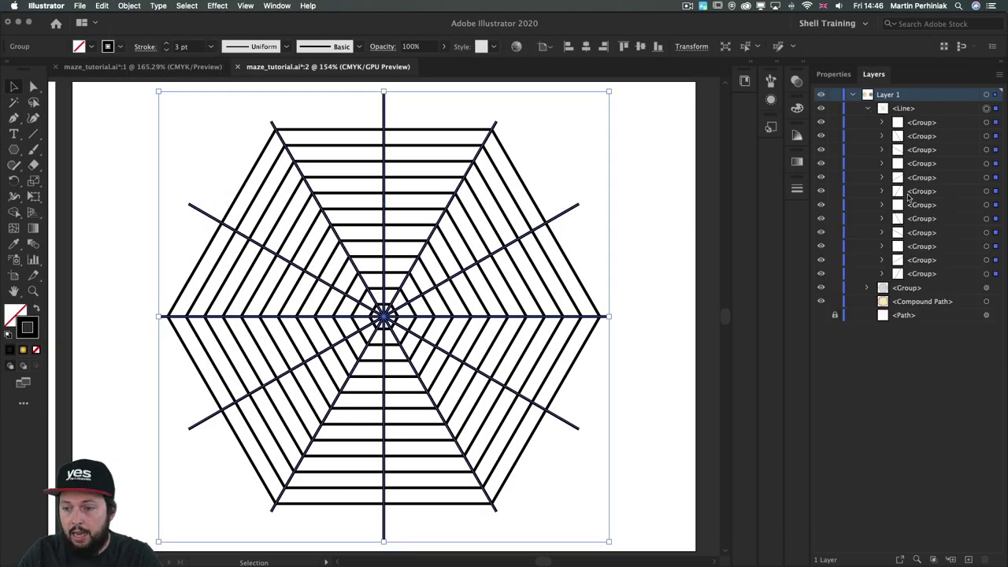
{"action": "left_click", "coordinate": [660, 166]}
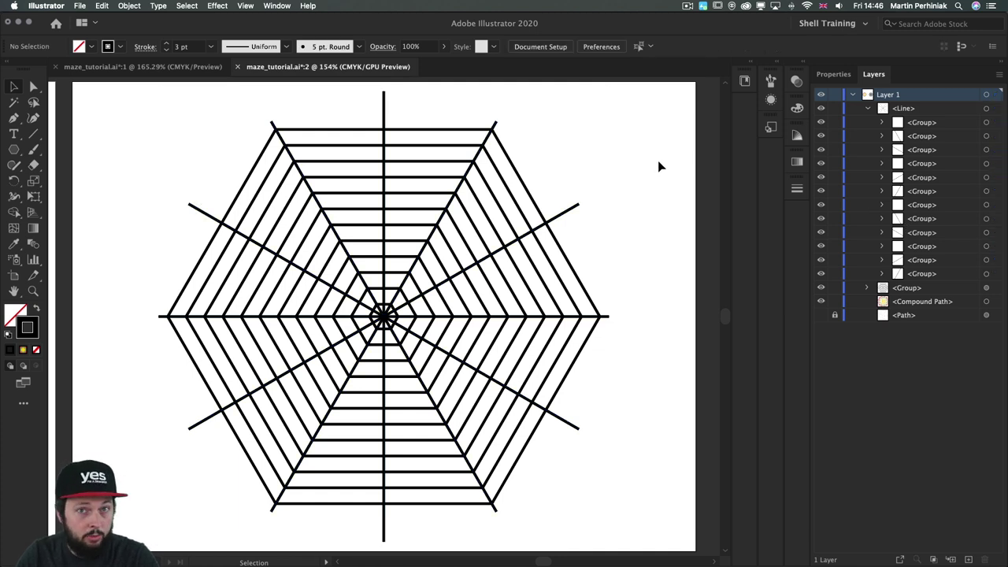